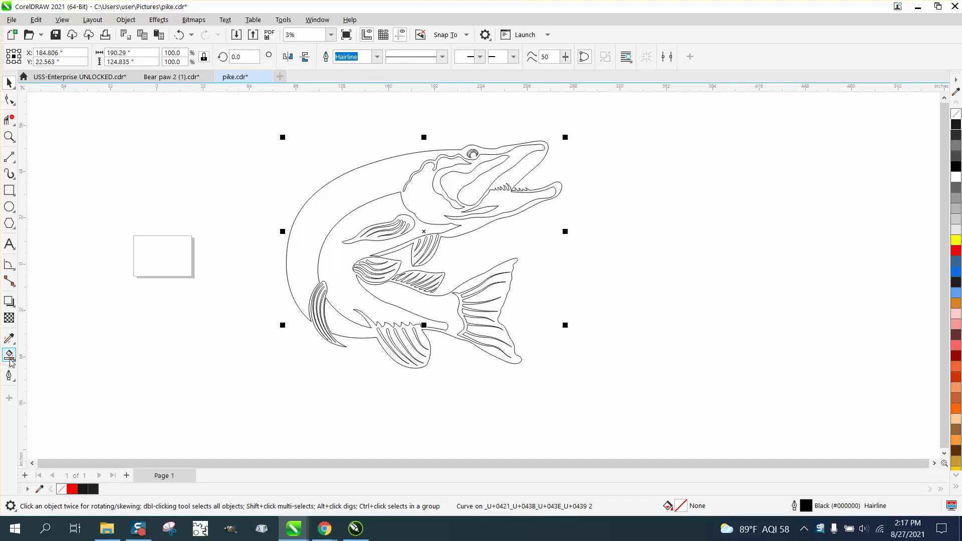
- Draw a rectangle about 244 by 205 inches around the entire pike outline
left_click(9, 354)
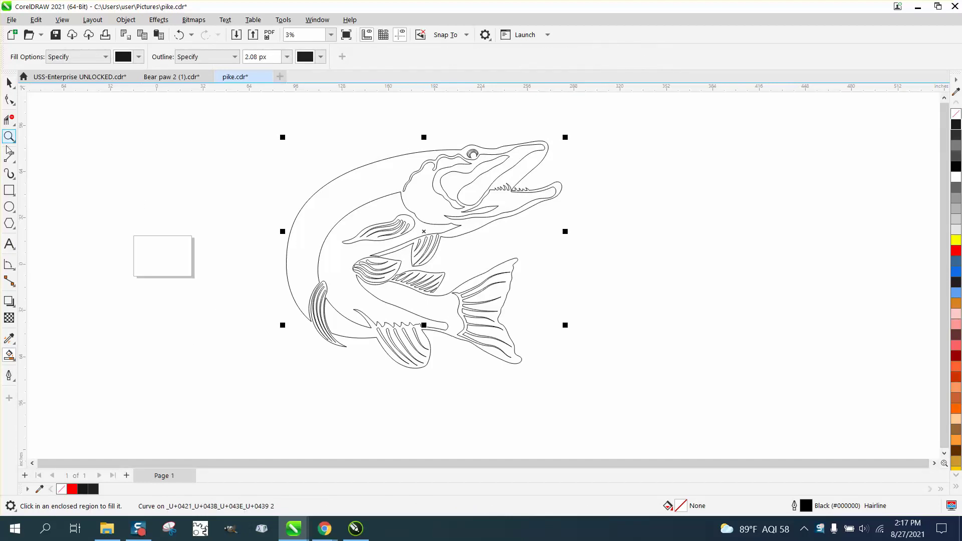
left_click(9, 190)
left_click_drag(258, 119, 611, 416)
- Try filling the pike's separate body sections black with Smart Fill, and undo the fills
left_click(9, 356)
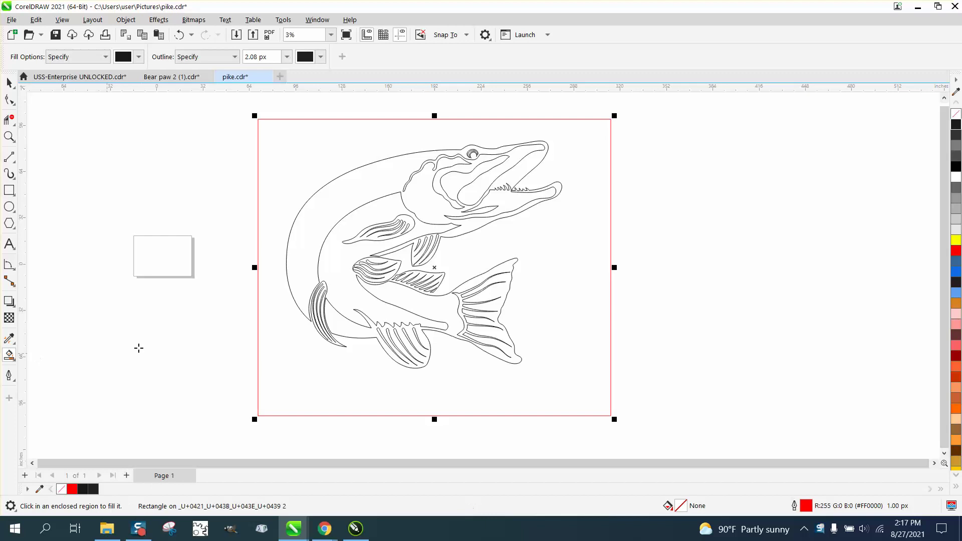
left_click(311, 239)
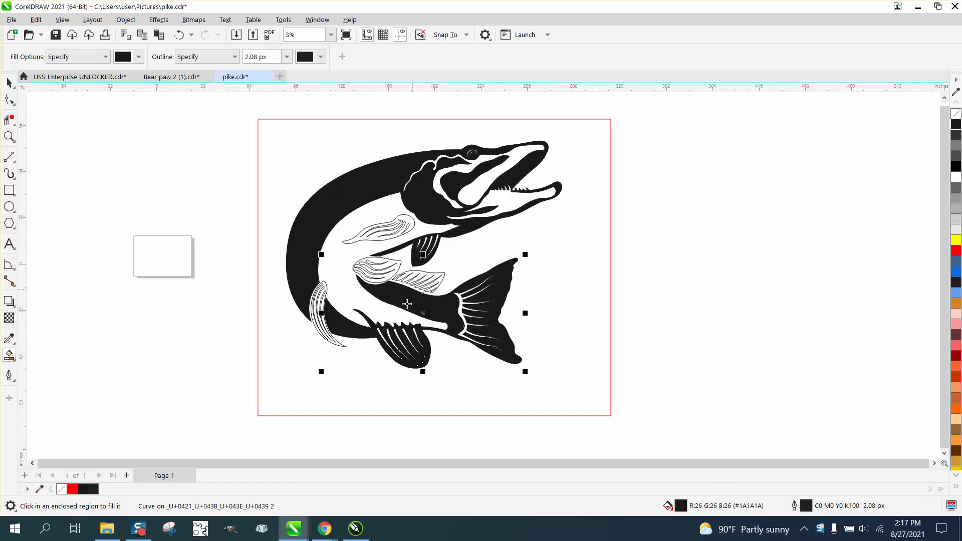
left_click(180, 35)
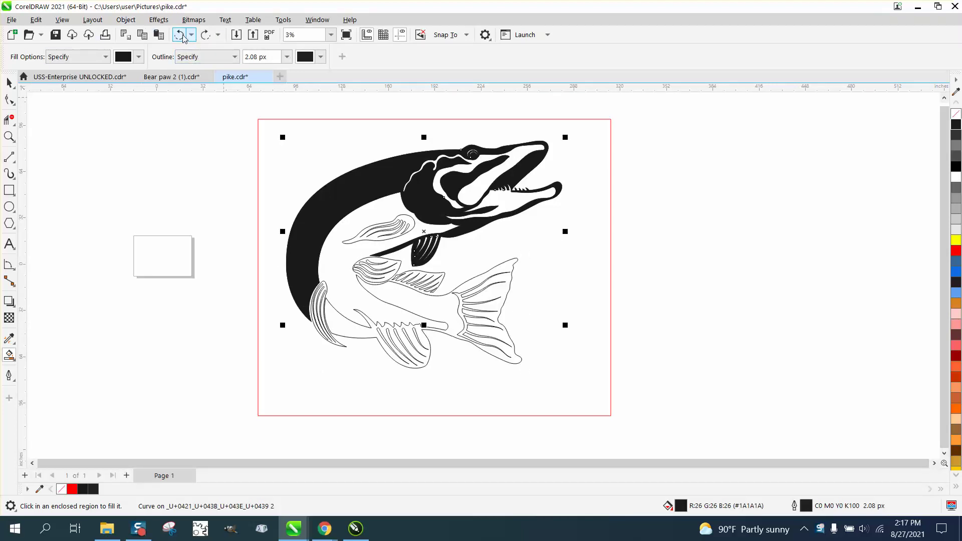
left_click(179, 35)
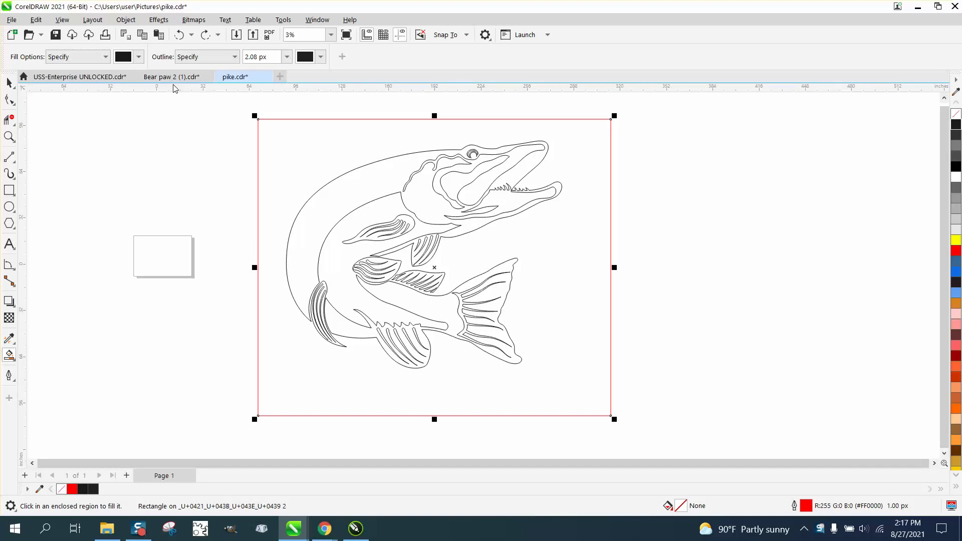
- Duplicate all the pike curves without the surrounding rectangle and nudge the copy right twice by 210 inches
left_click(9, 83)
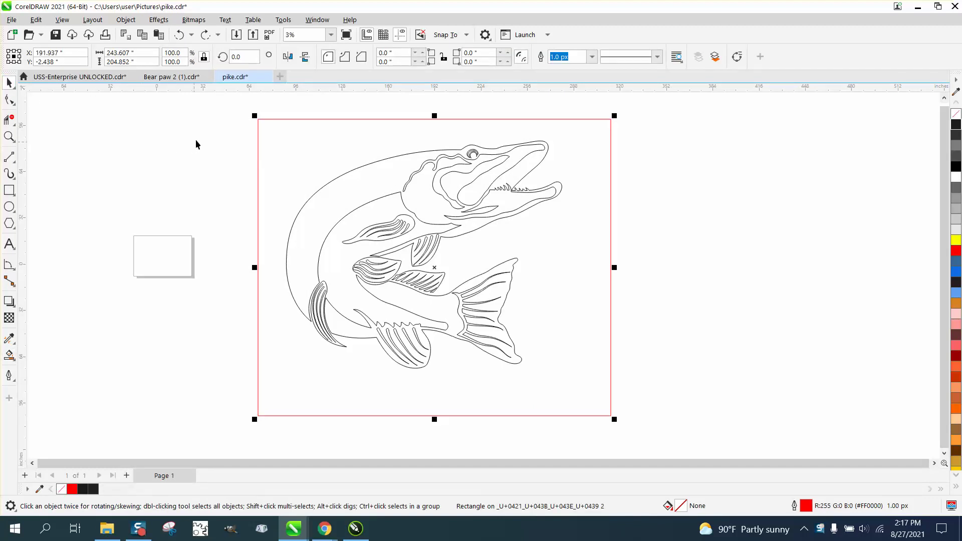
left_click_drag(201, 131, 233, 177)
left_click_drag(521, 343, 586, 388)
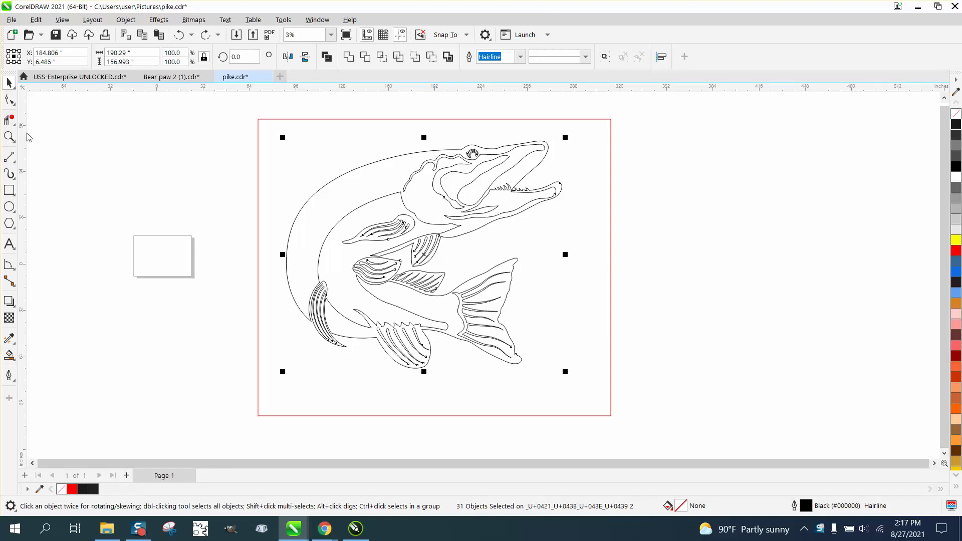
left_click(147, 111)
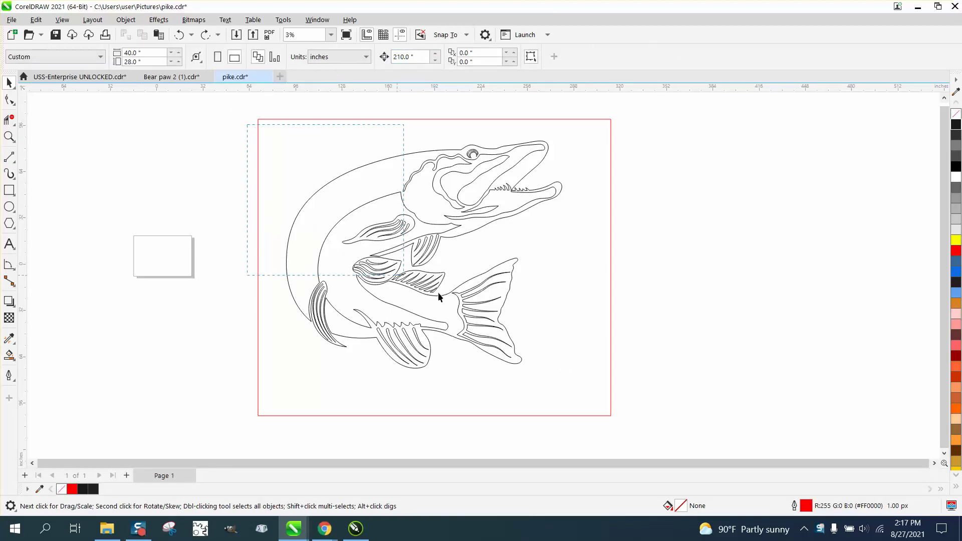
left_click_drag(614, 401, 618, 405)
key("ctrl+d")
key("Right")
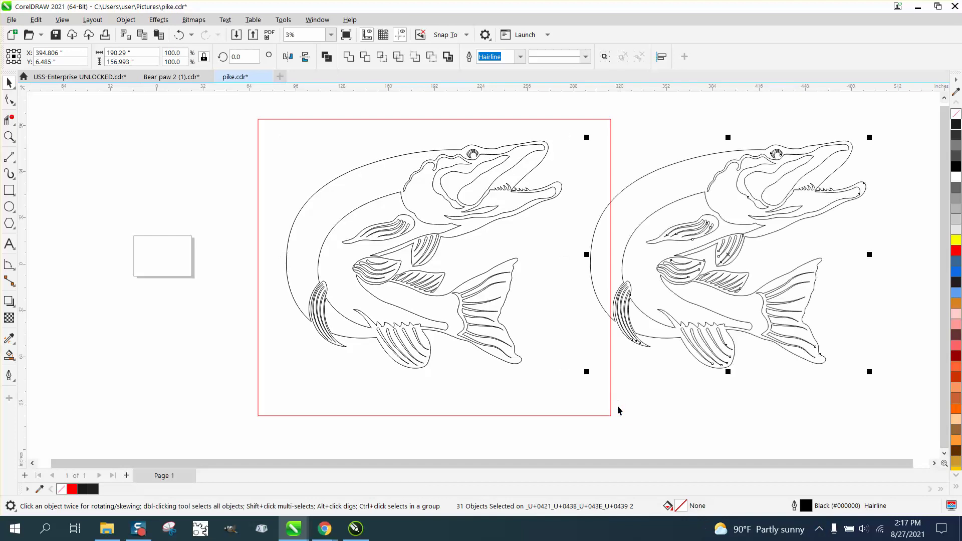
key("Right")
- Examine the original pike's head and upper body outlines up close
scroll(574, 401, "down", 1)
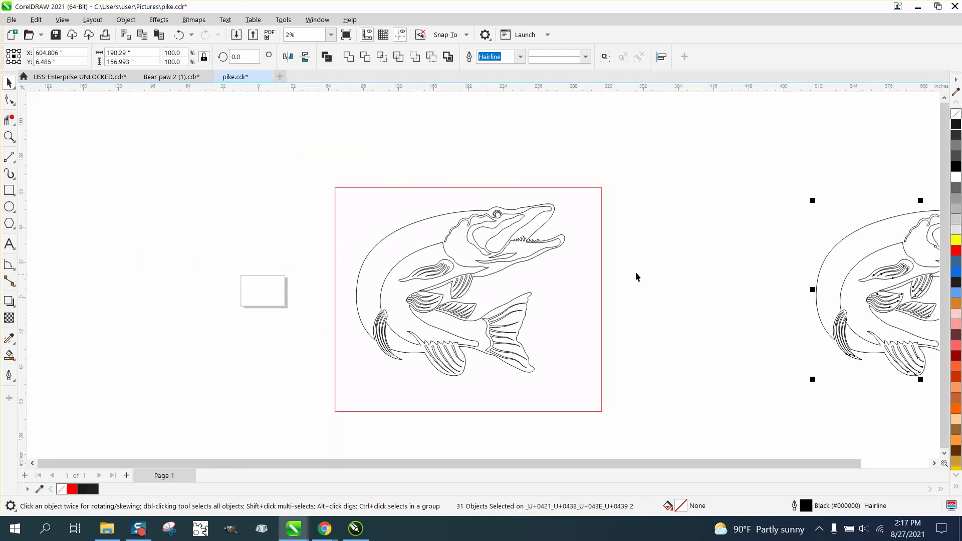
left_click(9, 137)
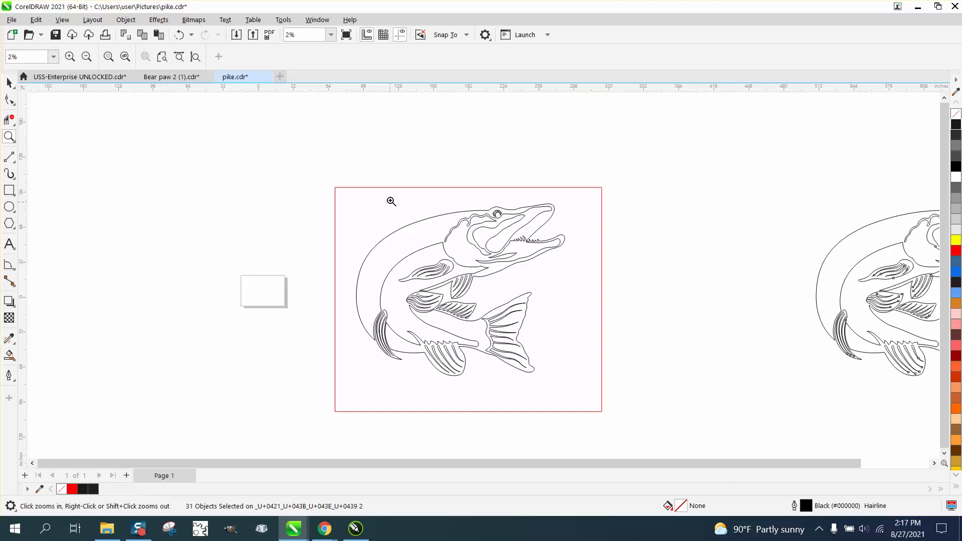
left_click_drag(391, 199, 595, 286)
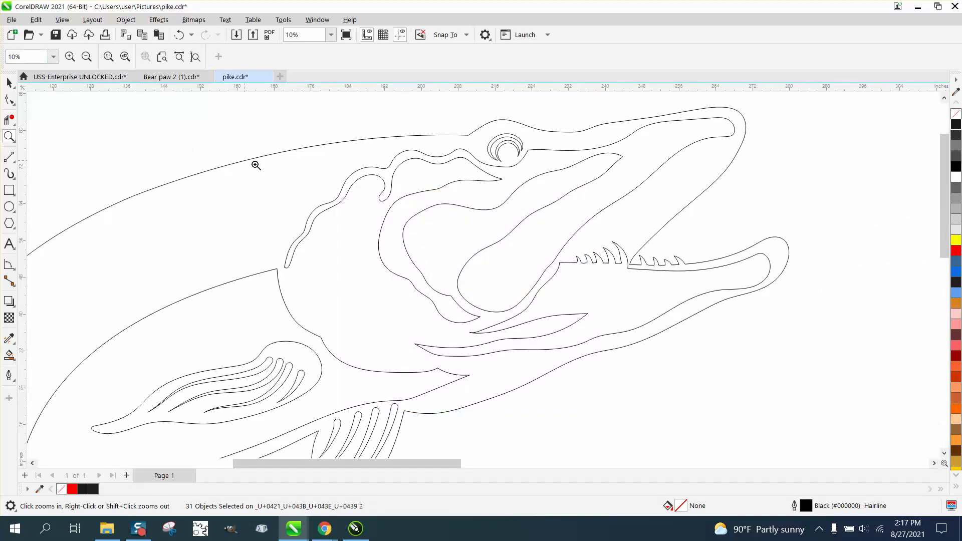
scroll(71, 107, "down", 1)
scroll(348, 224, "down", 3)
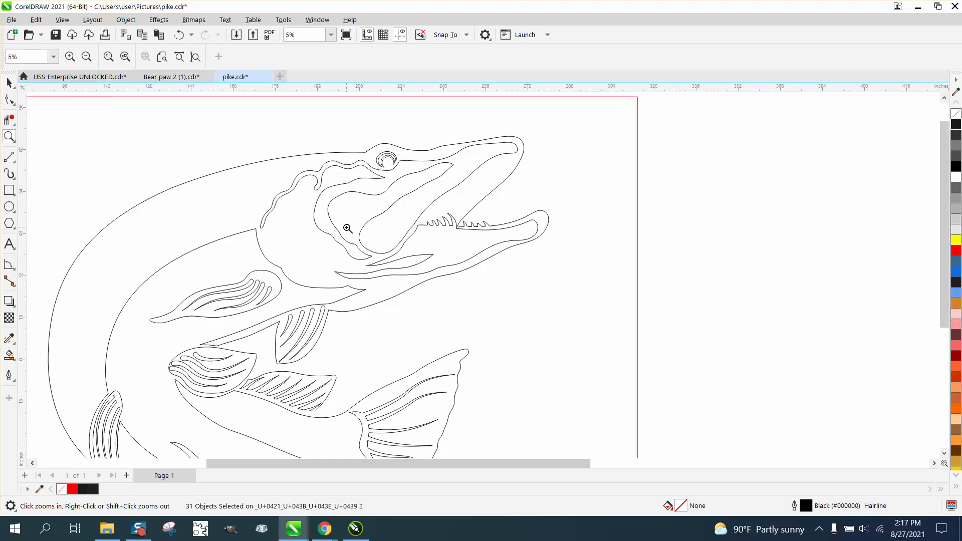
scroll(347, 247, "down", 1)
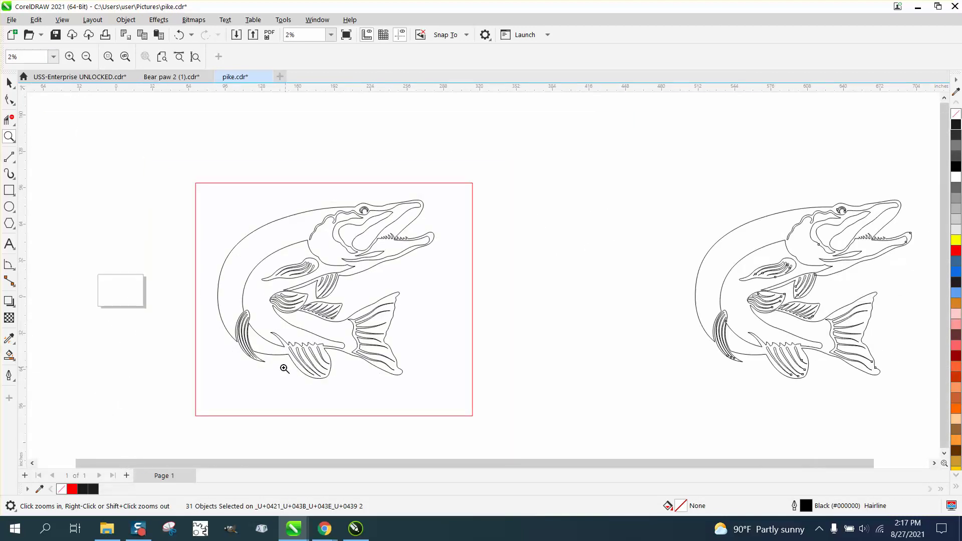
- Move the tail-side body curve's two end nodes across the narrow curved fin's edge and delete the overlapping segments between them
left_click_drag(216, 295, 348, 404)
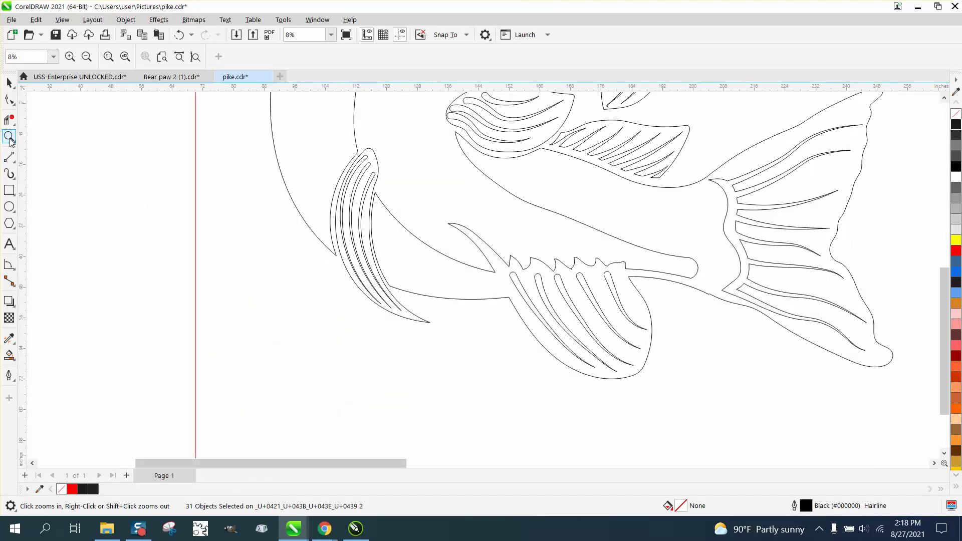
left_click_drag(287, 136, 486, 324)
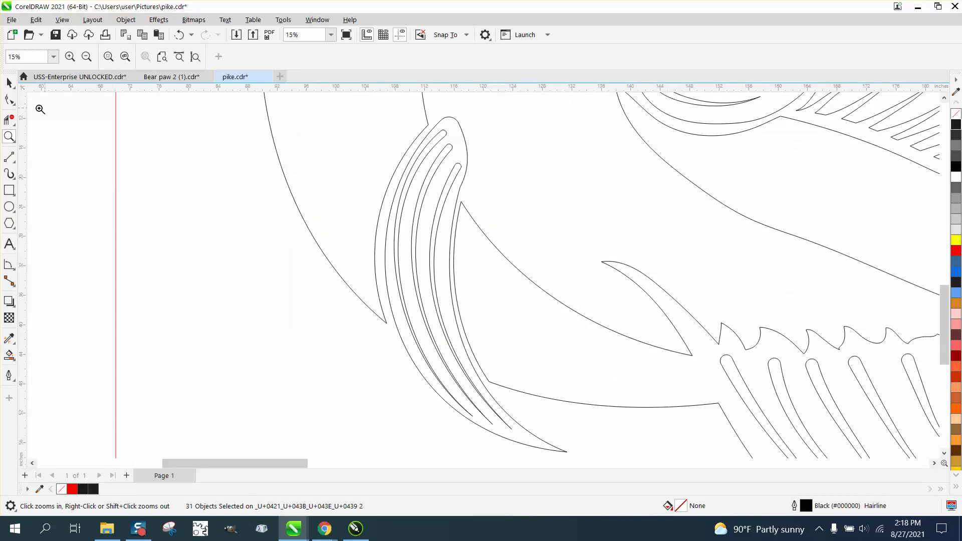
left_click(12, 103)
left_click(473, 219)
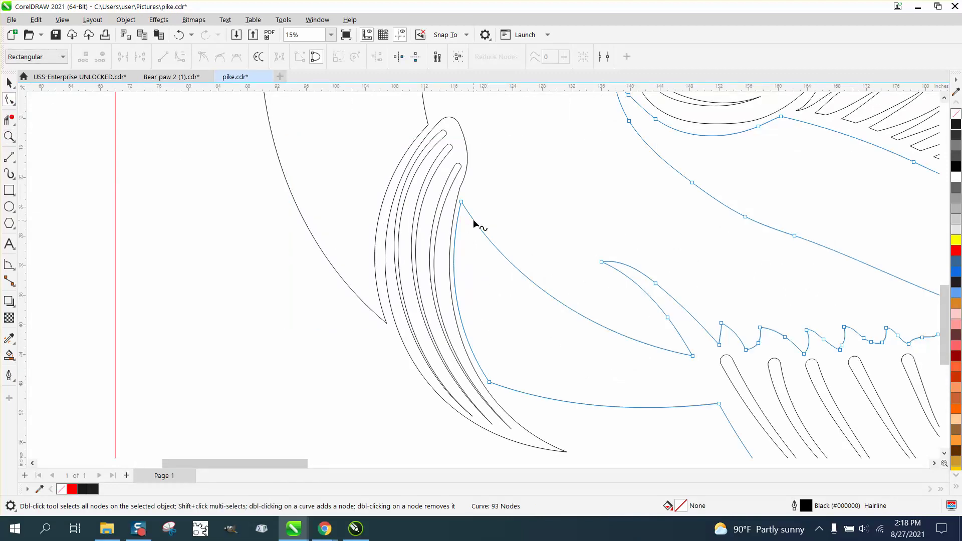
left_click_drag(461, 202, 453, 199)
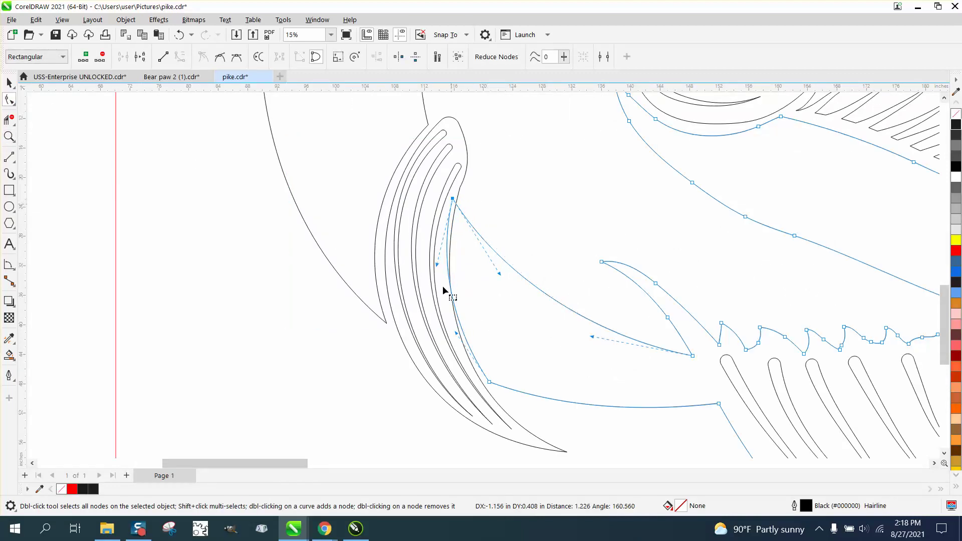
left_click_drag(488, 389, 478, 383)
left_click(9, 119)
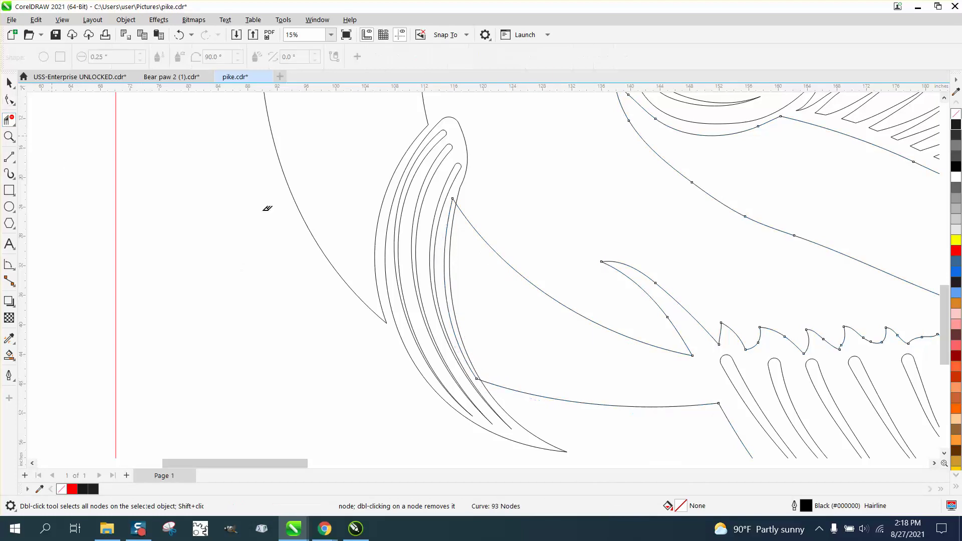
left_click(446, 250)
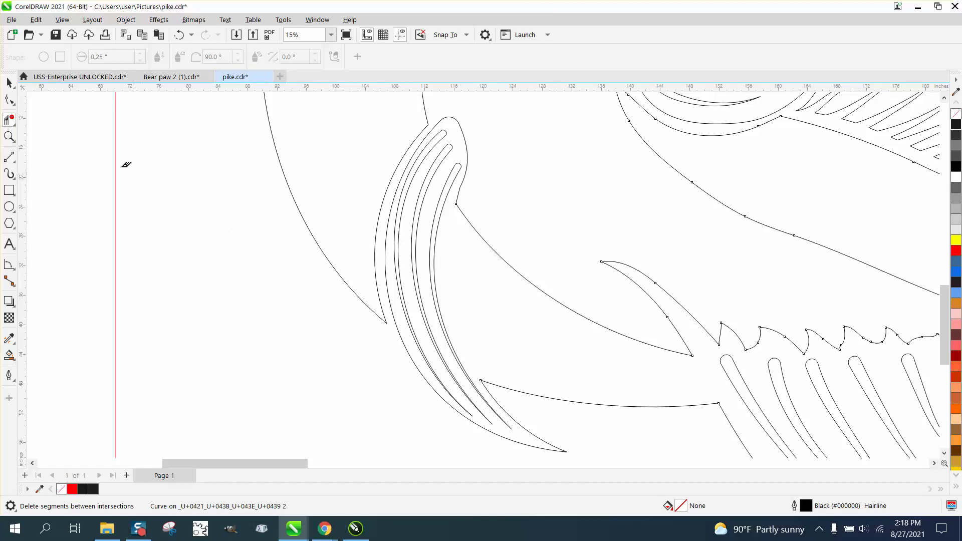
- Move the head-side body curve's two nodes beside the narrow curved fin so that they cross the fin's outer edge
left_click(9, 99)
left_click(386, 321)
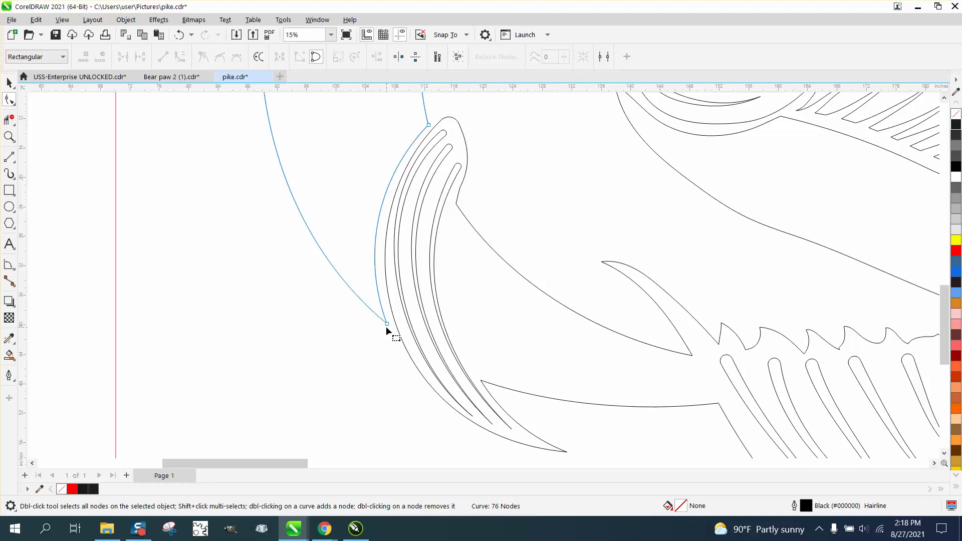
left_click(391, 327)
left_click_drag(391, 327, 402, 341)
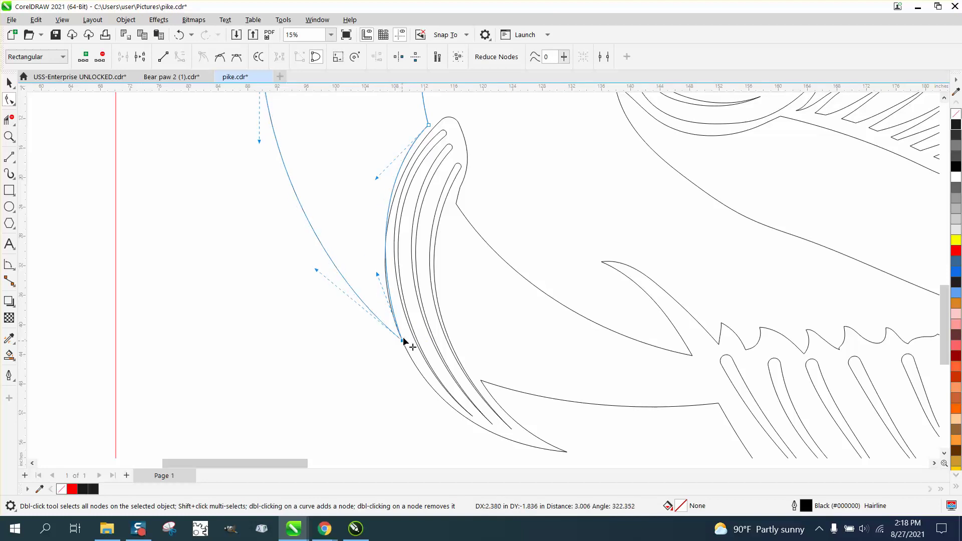
left_click_drag(425, 128, 529, 220)
left_click(9, 136)
left_click(9, 99)
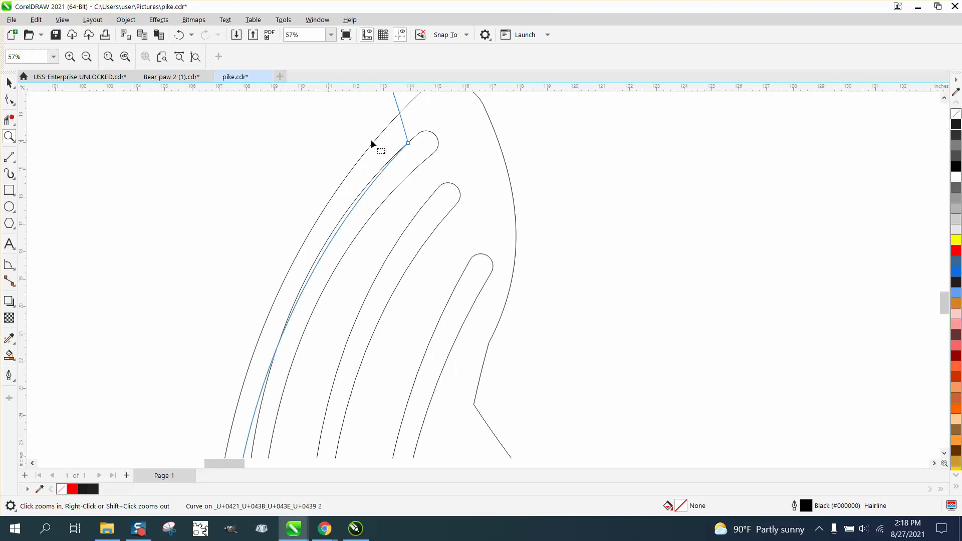
left_click_drag(406, 142, 409, 134)
- Delete the overlapping segments between the head-side body curve and the fin's outer edge with Virtual Segment Delete
scroll(351, 165, "down", 1)
scroll(352, 165, "down", 1)
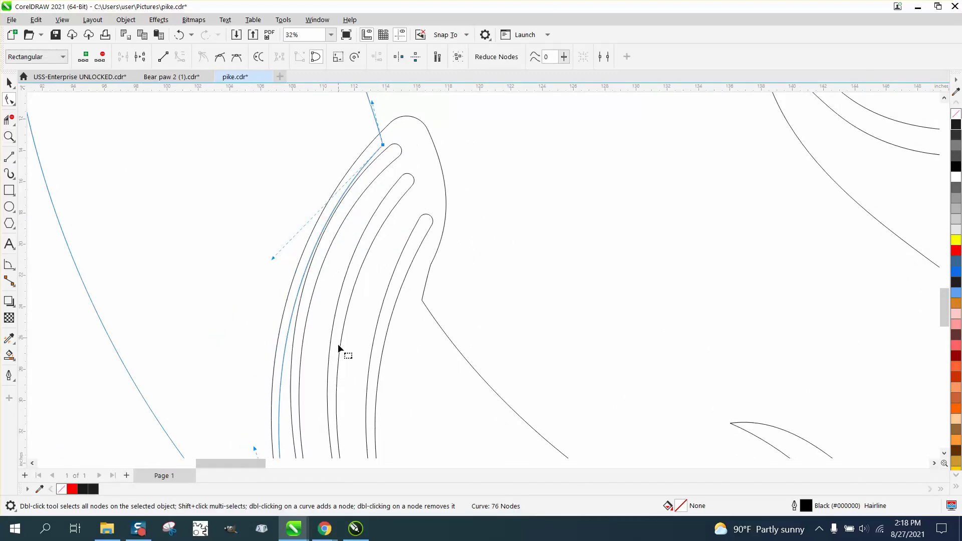
scroll(408, 309, "down", 1)
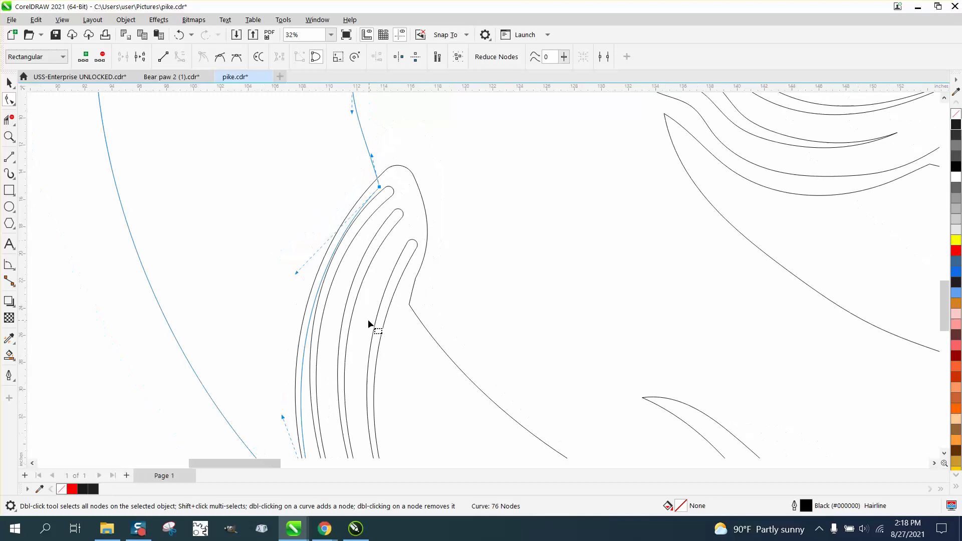
left_click(9, 119)
left_click(368, 190)
left_click(362, 191)
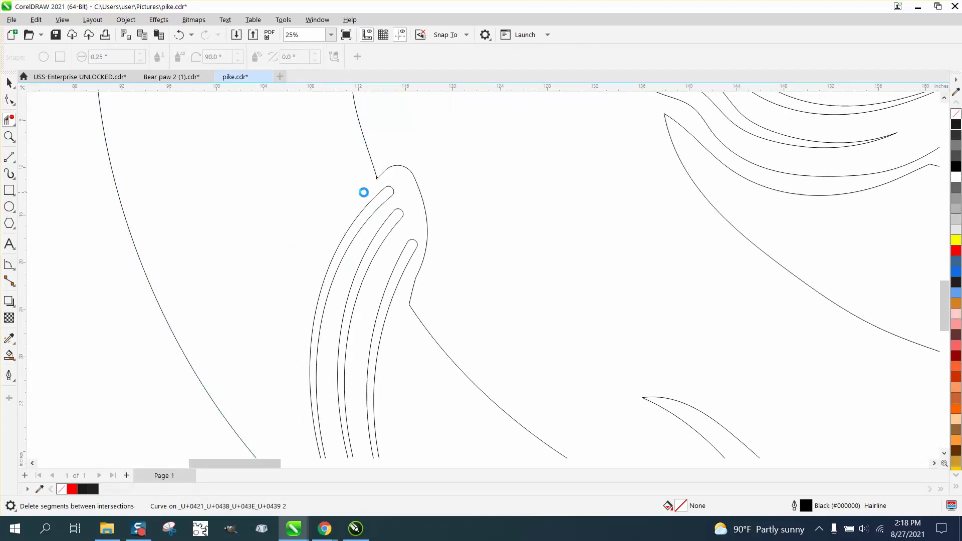
- Fill the joined pike body black with a 2.08 px outline using Smart Fill, and nudge the filled shape 210 inches left
scroll(215, 187, "down", 1)
scroll(209, 187, "down", 1)
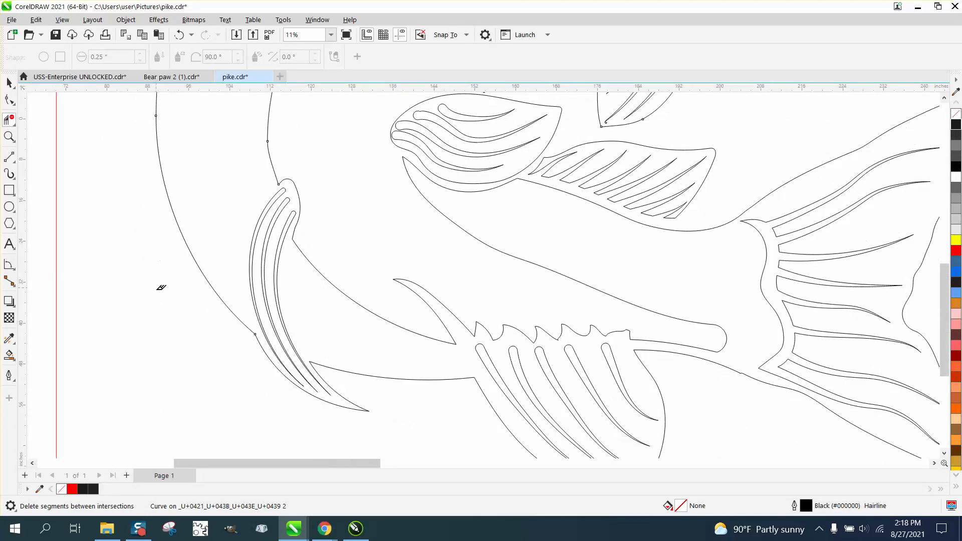
left_click(10, 357)
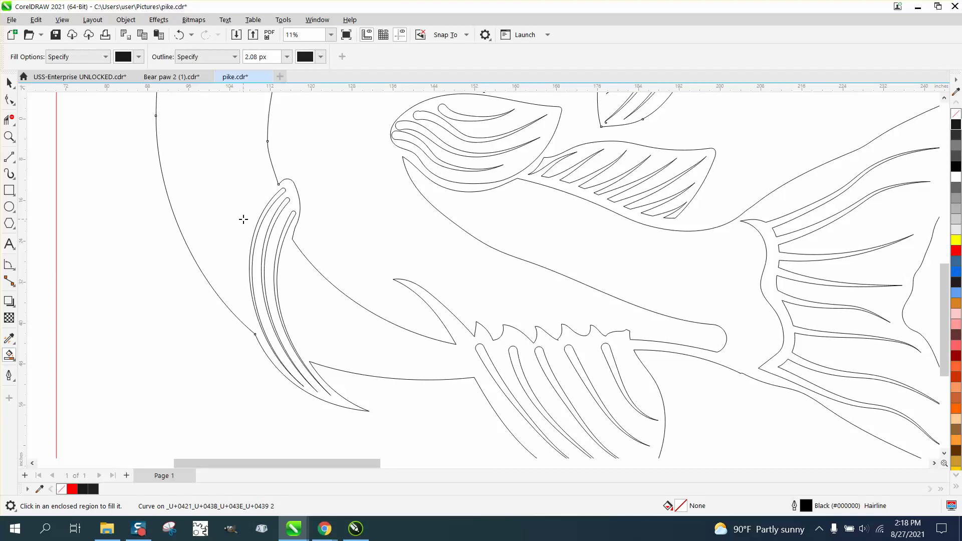
scroll(285, 262, "down", 3)
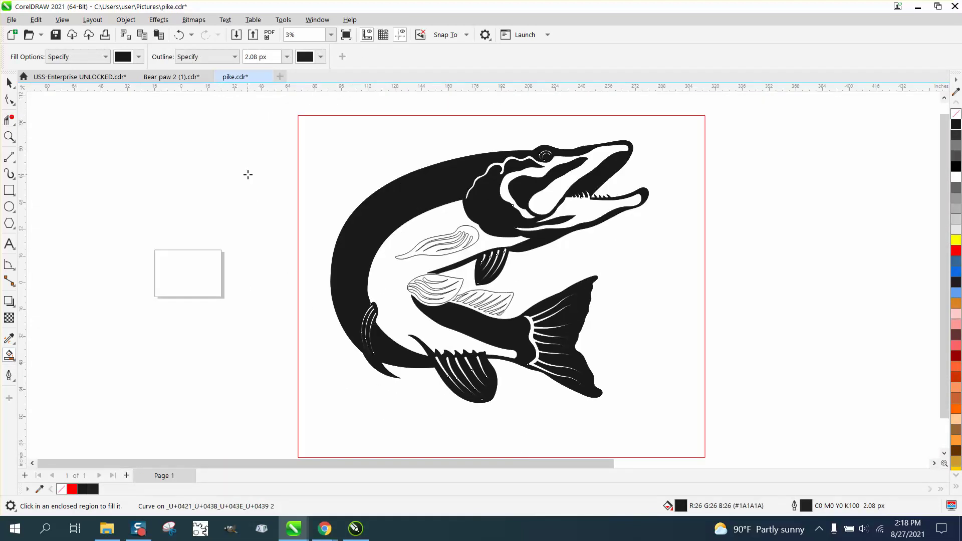
key("Right")
key("ctrl+z")
key("ctrl+z")
left_click(248, 174)
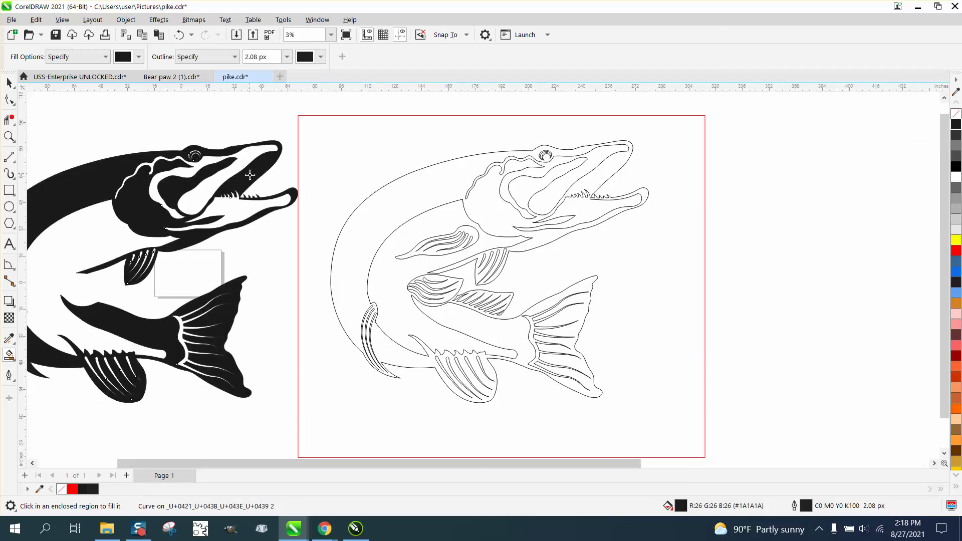
scroll(323, 196, "down", 1)
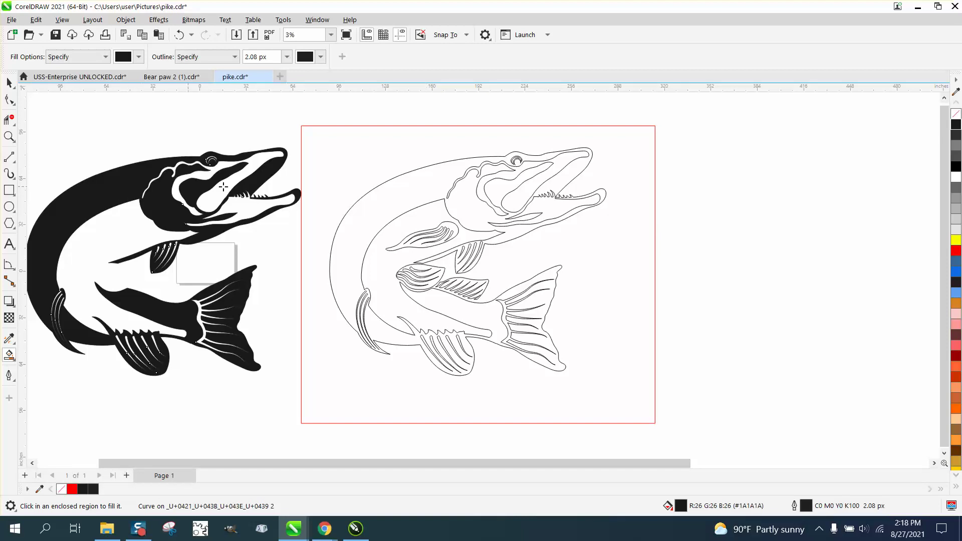
- Delete the three intermediate nodes along the underside of the pointed belly strip above the oval ribbed fin
left_click(9, 136)
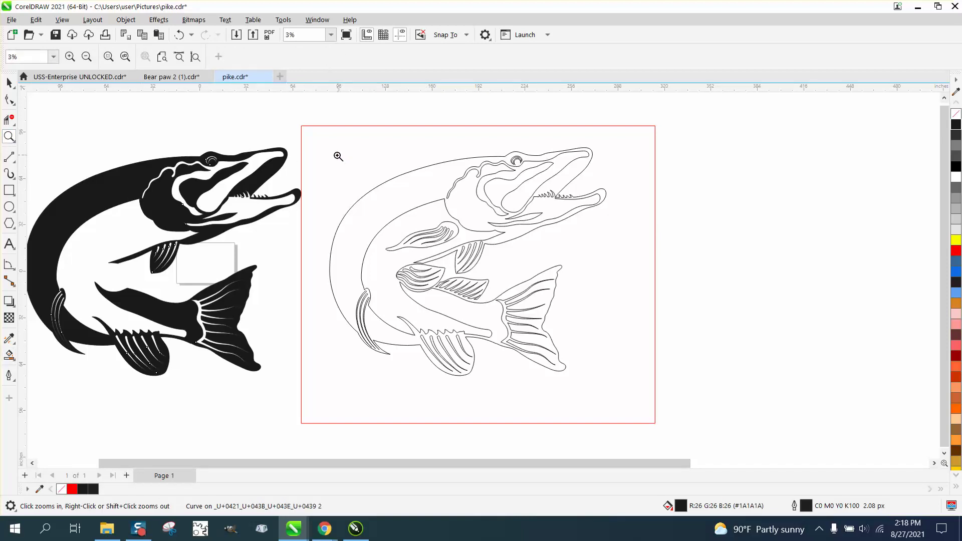
left_click_drag(326, 146, 653, 379)
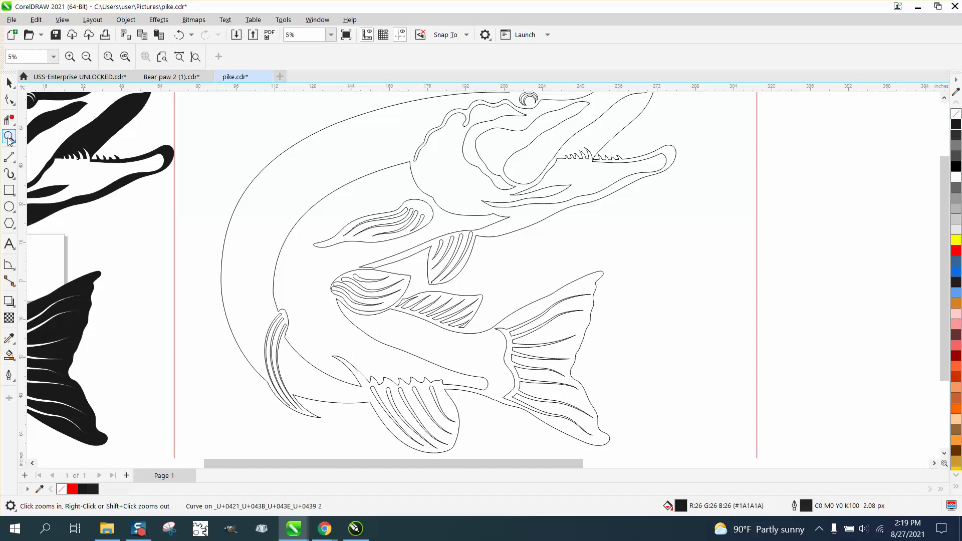
left_click_drag(313, 233, 471, 357)
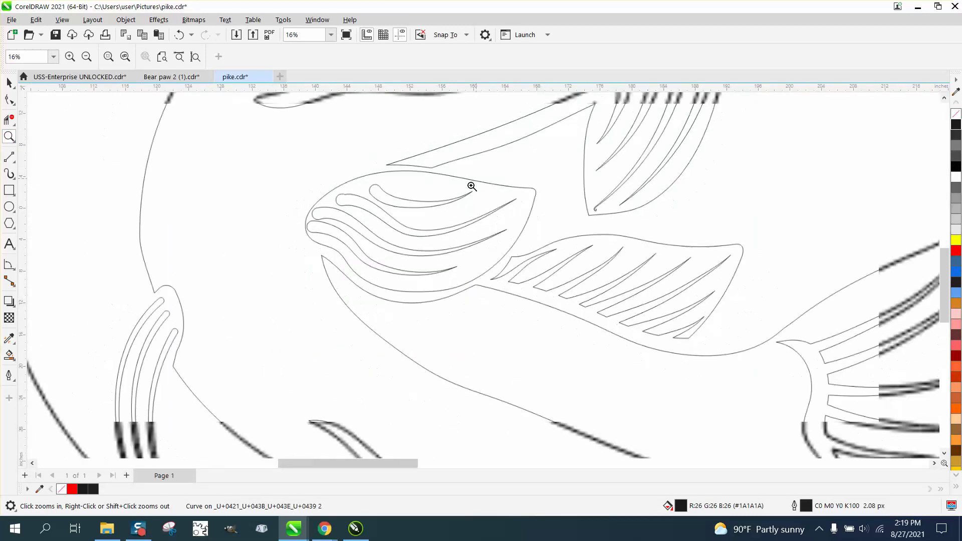
scroll(471, 186, "down", 1)
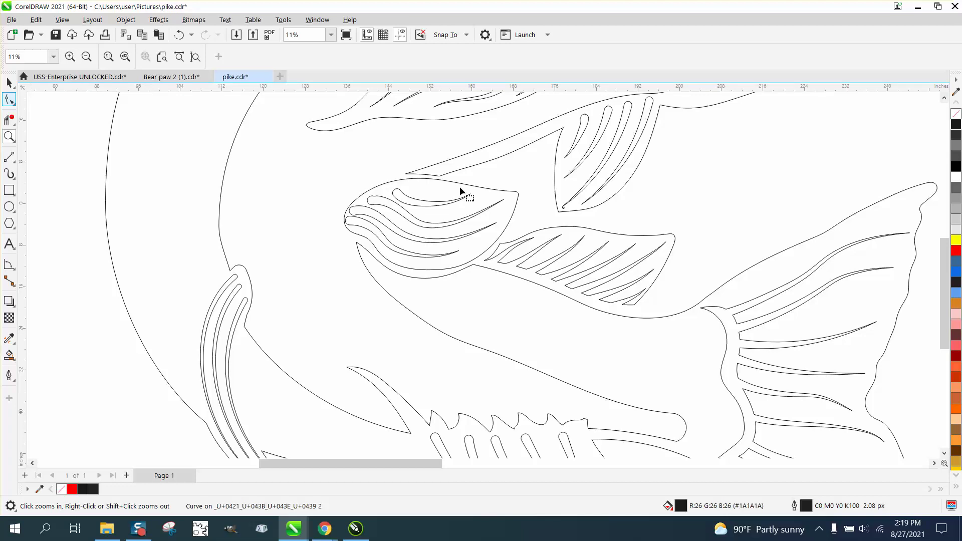
left_click(438, 176)
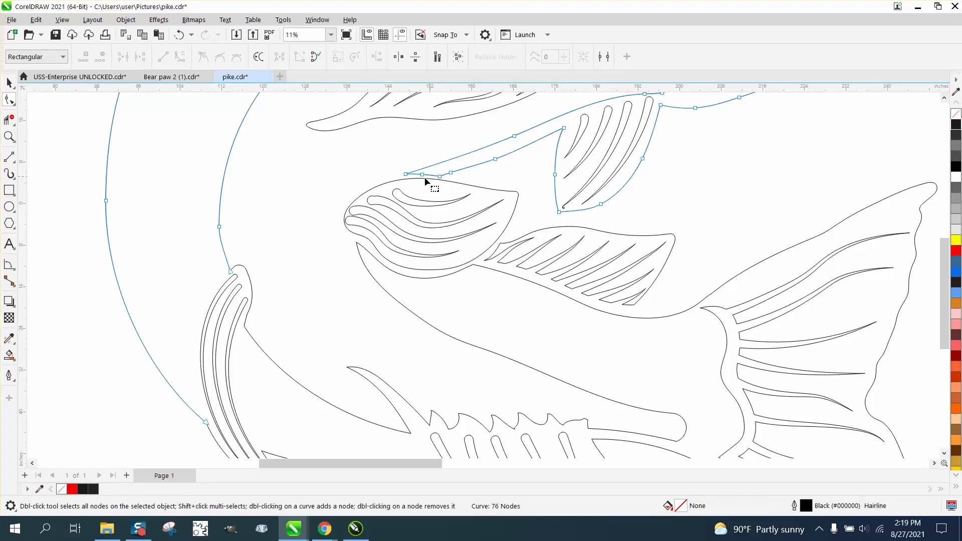
left_click(9, 136)
left_click_drag(381, 129, 684, 236)
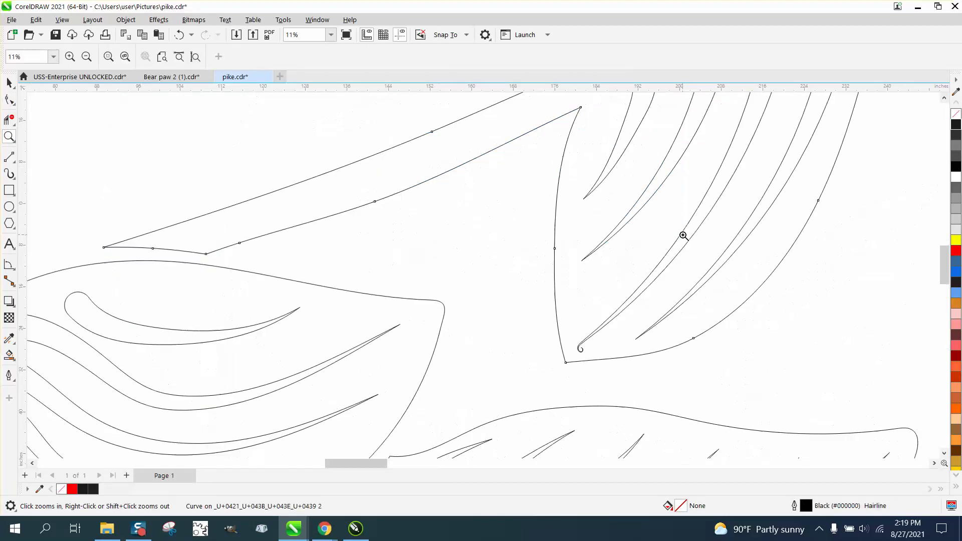
left_click(9, 99)
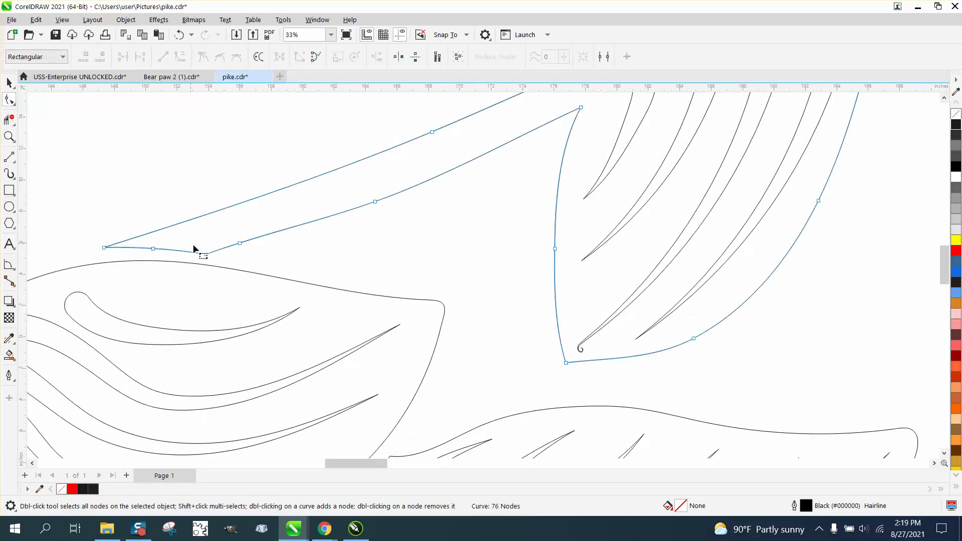
double_click(154, 249)
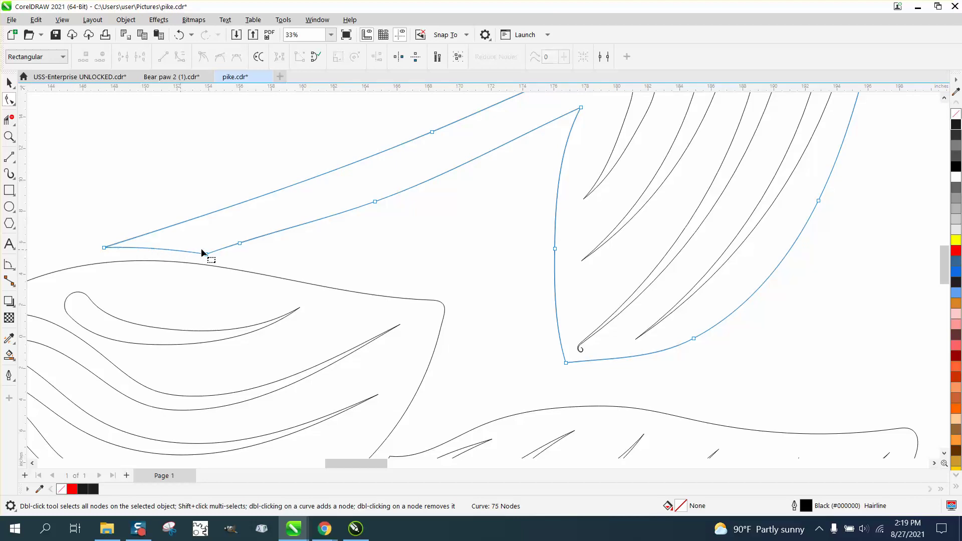
left_click(240, 243)
double_click(375, 202)
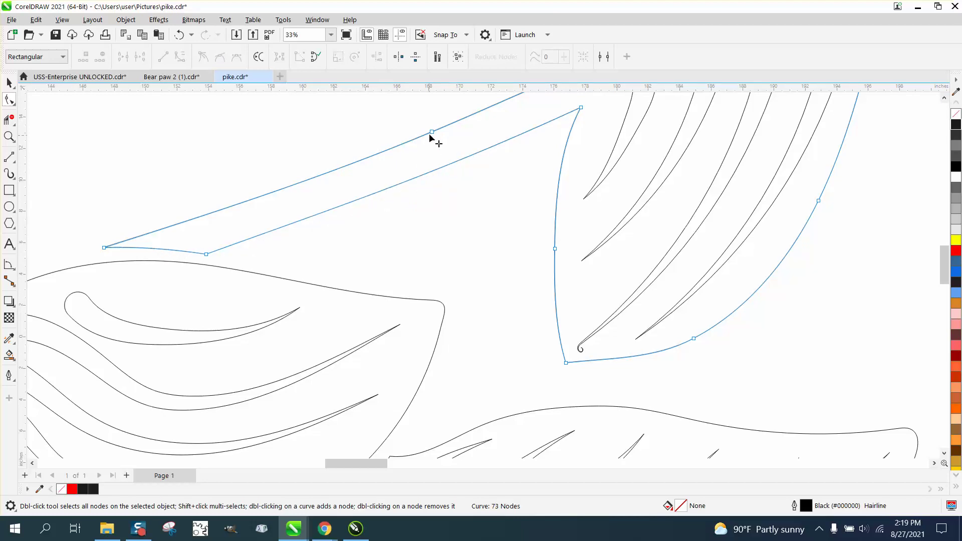
double_click(432, 132)
double_click(448, 152)
scroll(479, 220, "down", 4)
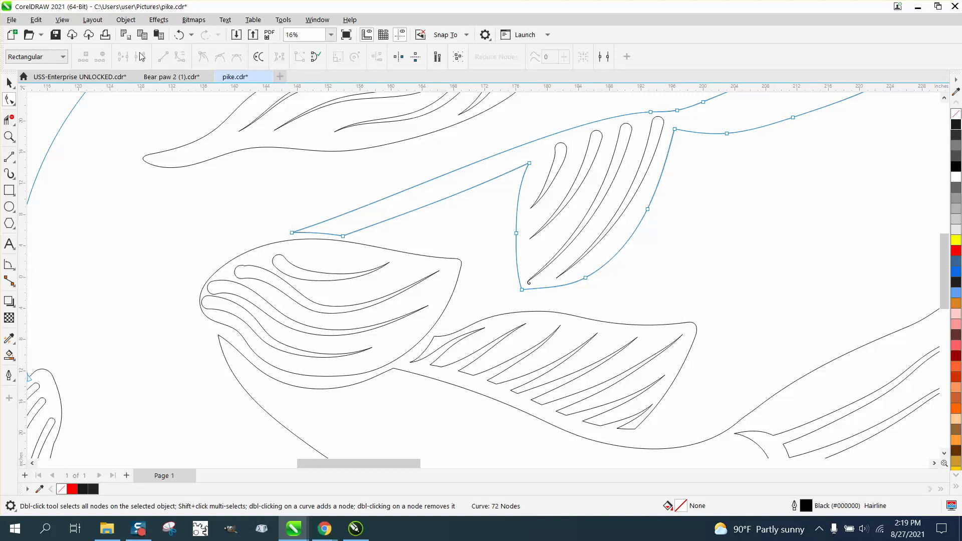
left_click(178, 34)
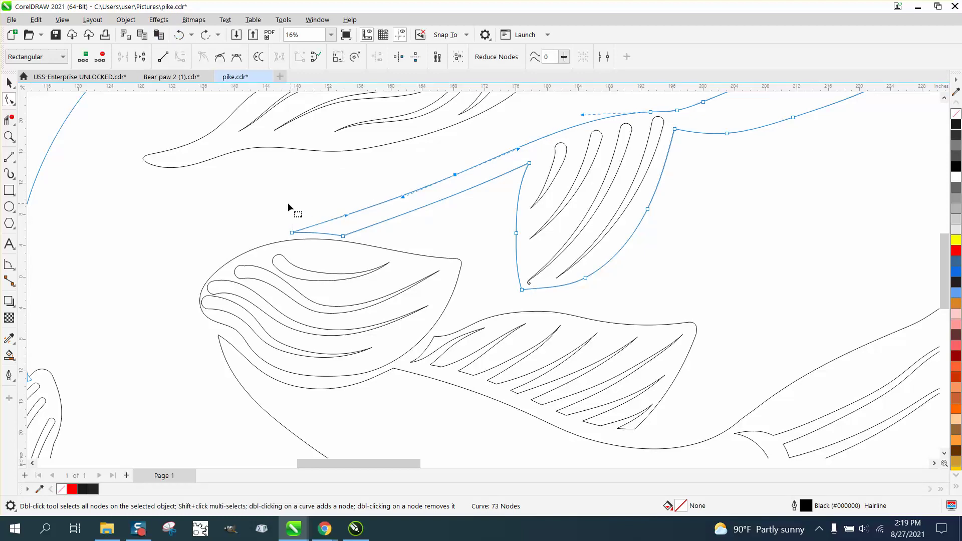
- Move the belly strip's two end nodes across the oval fin's upper edge and delete the overlapping segments with Virtual Segment Delete
left_click_drag(294, 235, 340, 254)
left_click(346, 239)
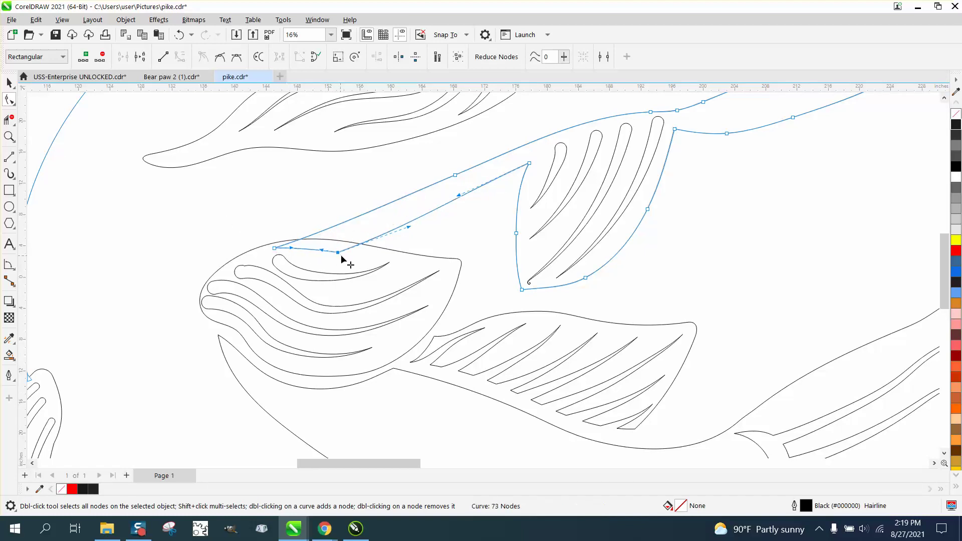
left_click(9, 119)
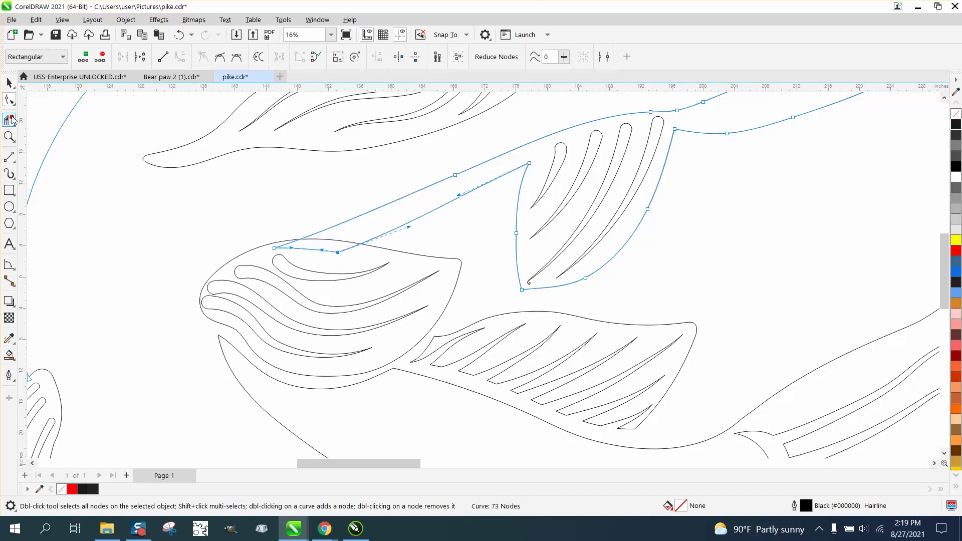
left_click(338, 241)
left_click(318, 251)
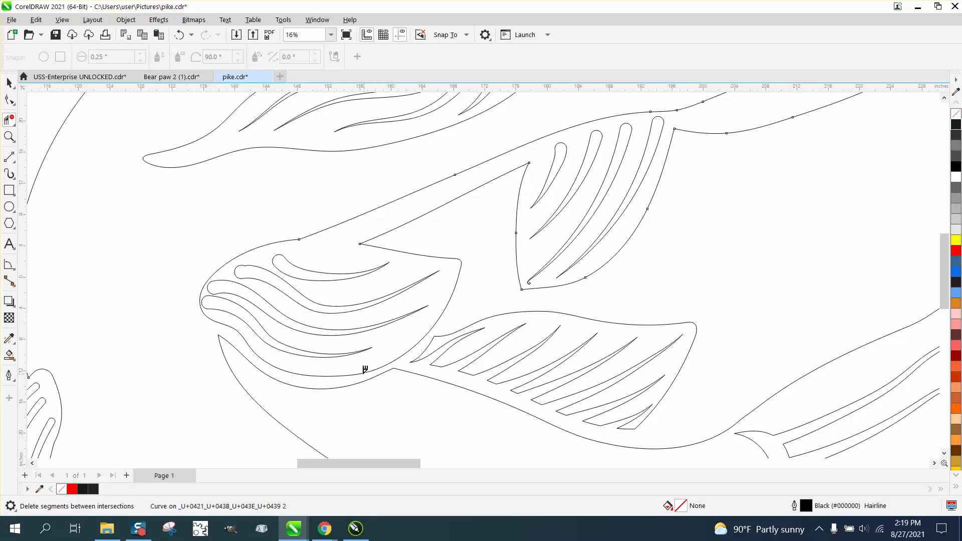
- Move the tail-side body curve's corner node below the oval fin up inside the fin's lower edge
left_click(9, 100)
left_click(385, 377)
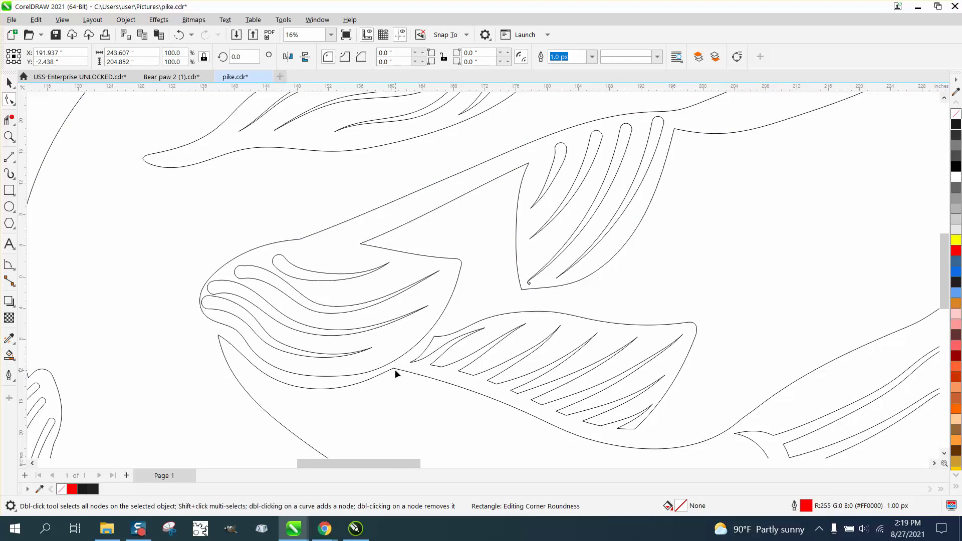
left_click(393, 366)
left_click(394, 369)
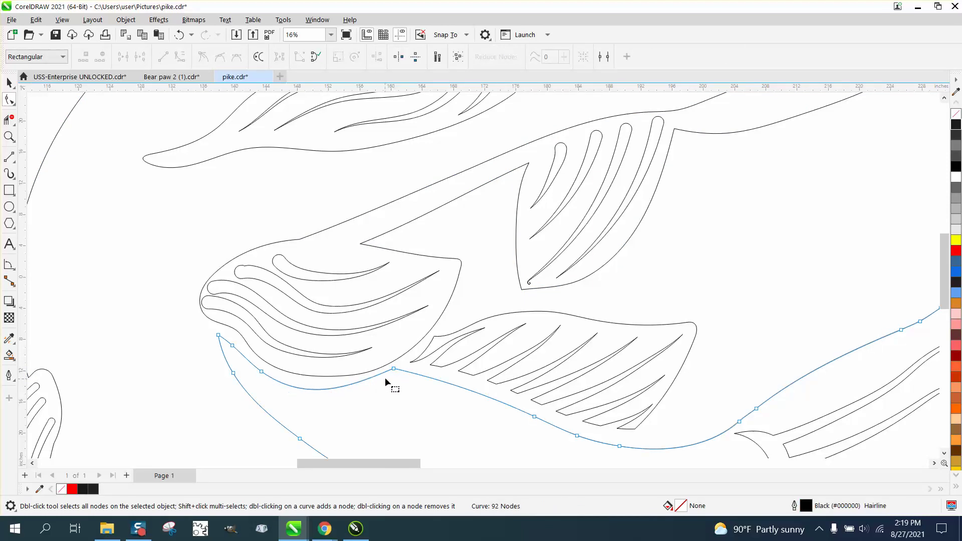
left_click_drag(394, 369, 385, 356)
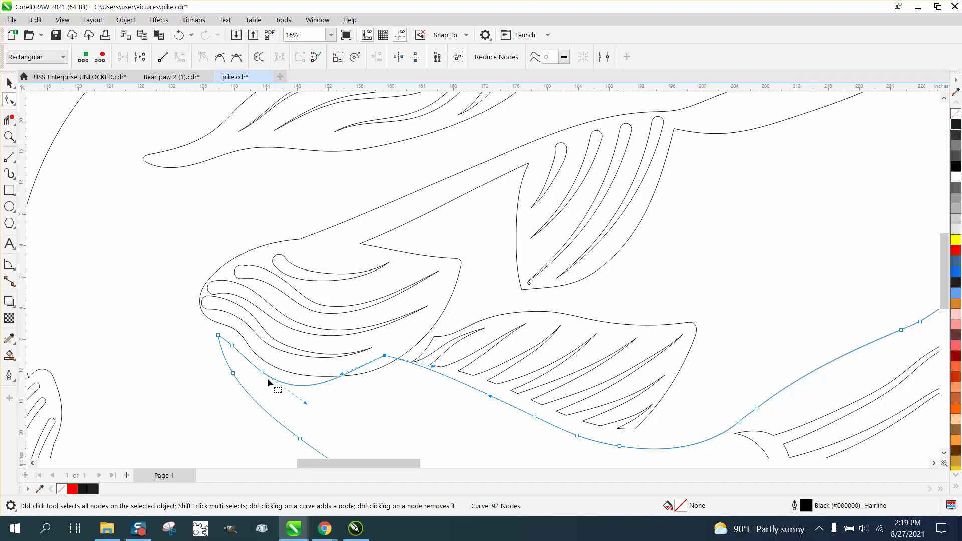
- Remove two surplus nodes beside the tail-side curve's tip, move the tip into the oval fin, and pull a new node inside its lower edge
left_click(249, 362)
double_click(232, 346)
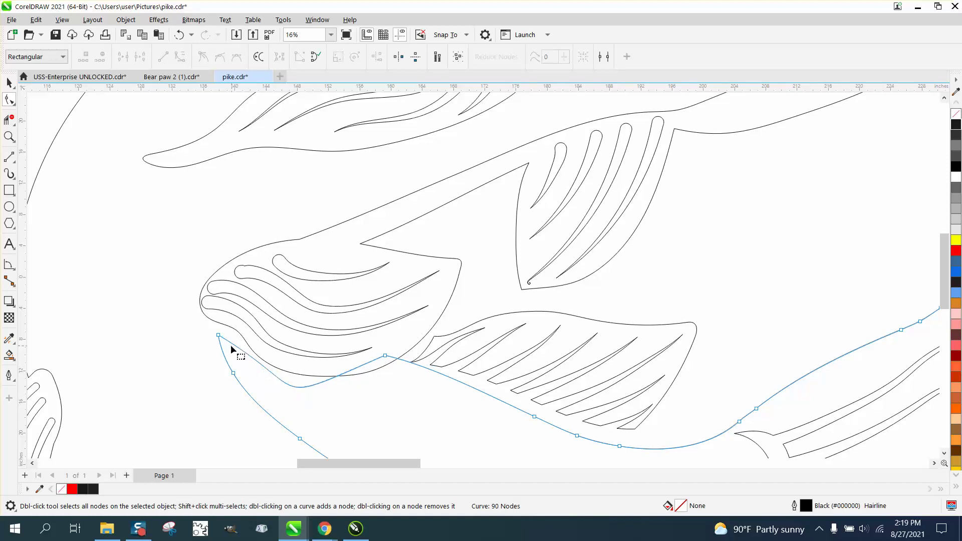
left_click(219, 335)
left_click_drag(223, 337, 236, 326)
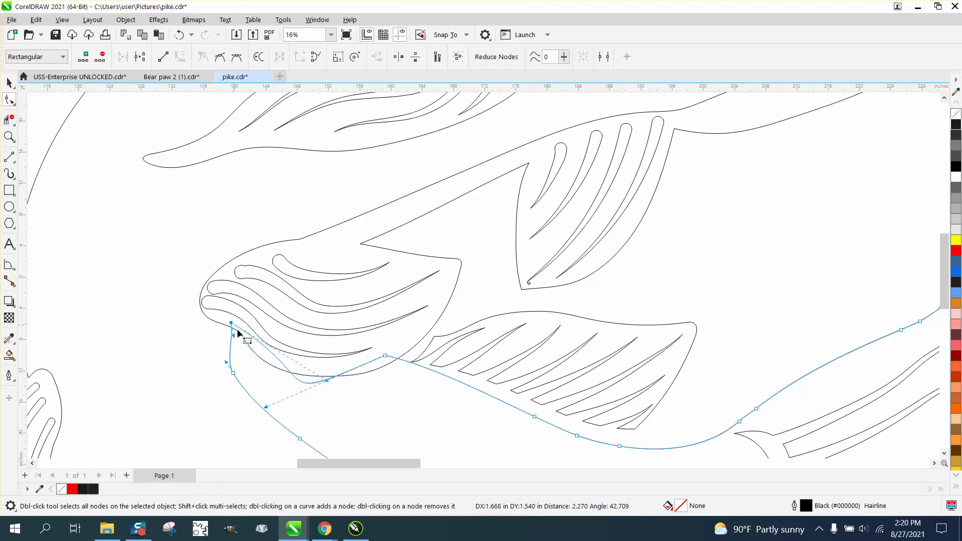
left_click(311, 383)
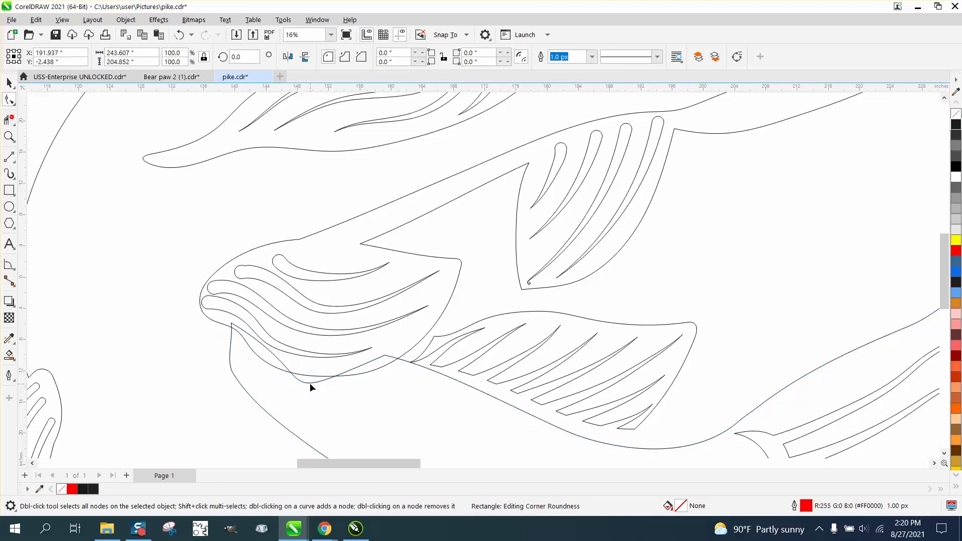
double_click(310, 383)
left_click_drag(310, 384, 311, 369)
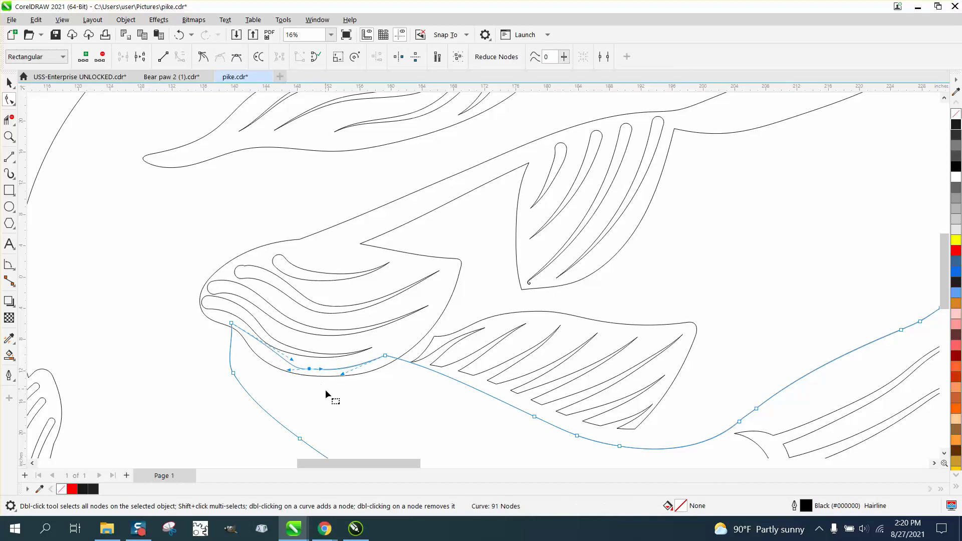
- Delete the overlapping segments between the tail-side body curve and the oval fin's lower edge with Virtual Segment Delete
left_click(9, 120)
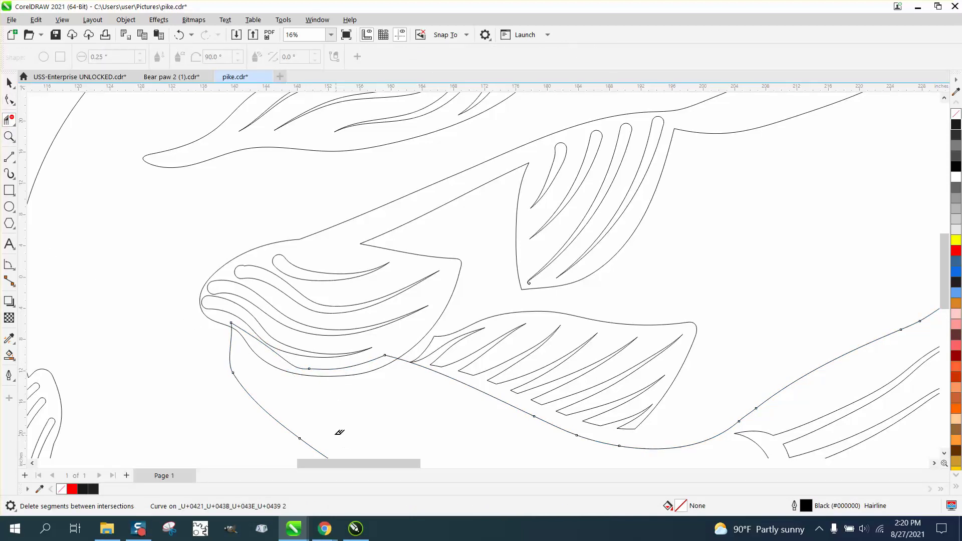
left_click(332, 367)
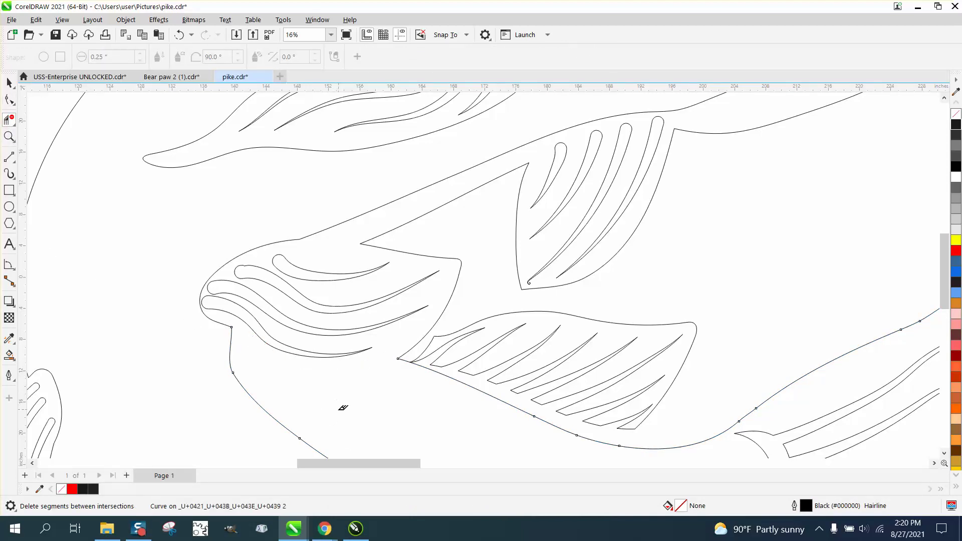
scroll(208, 326, "down", 3)
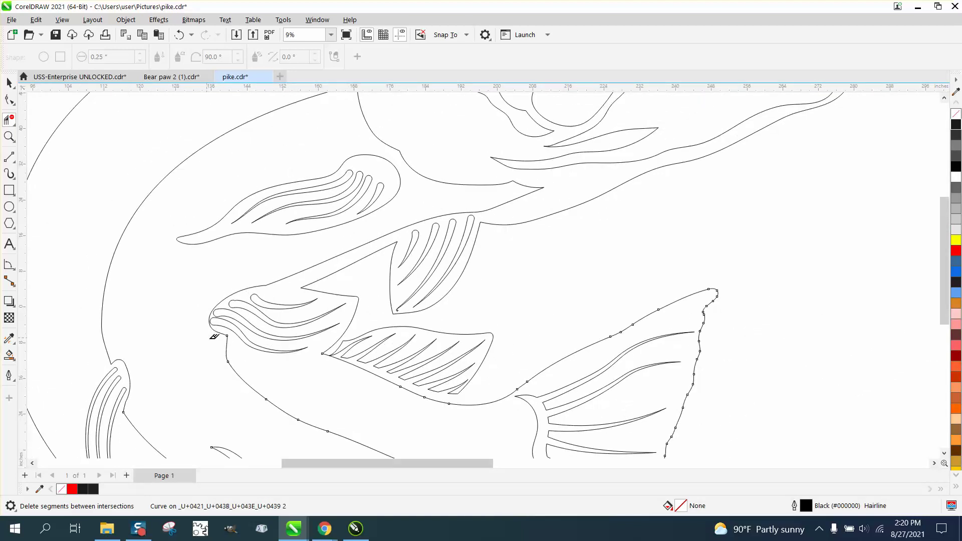
- Test the joined pike body with a black Smart Fill, and undo the fill
left_click(9, 356)
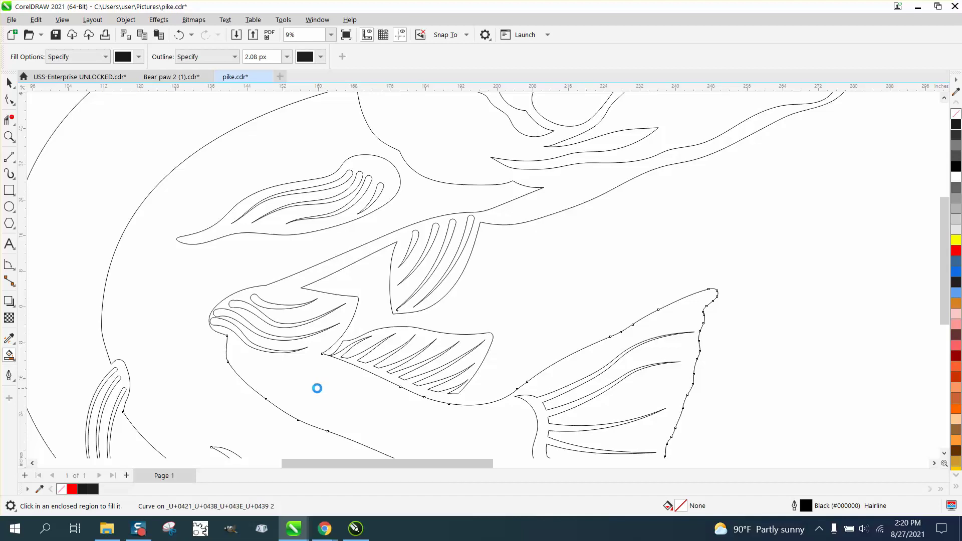
scroll(299, 387, "down", 3)
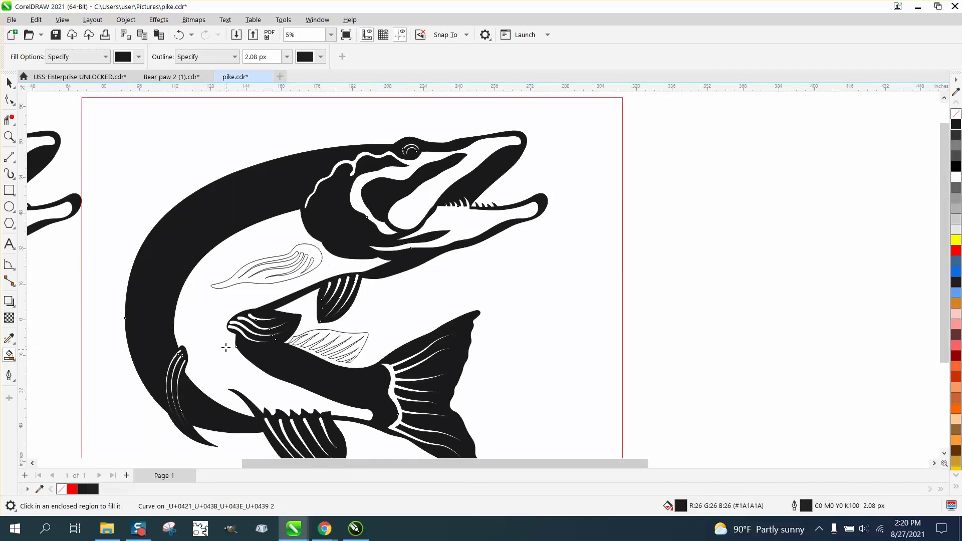
left_click(179, 34)
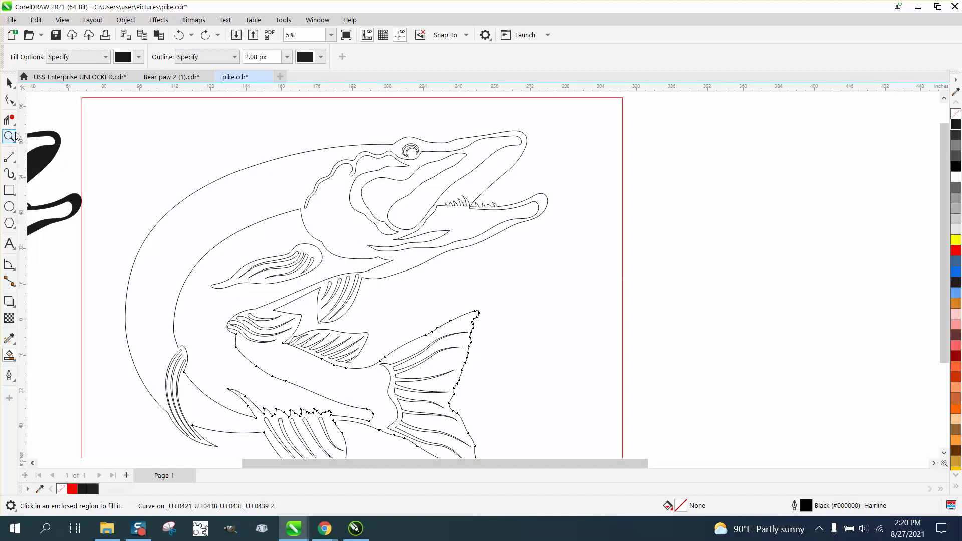
left_click(9, 137)
left_click(258, 339)
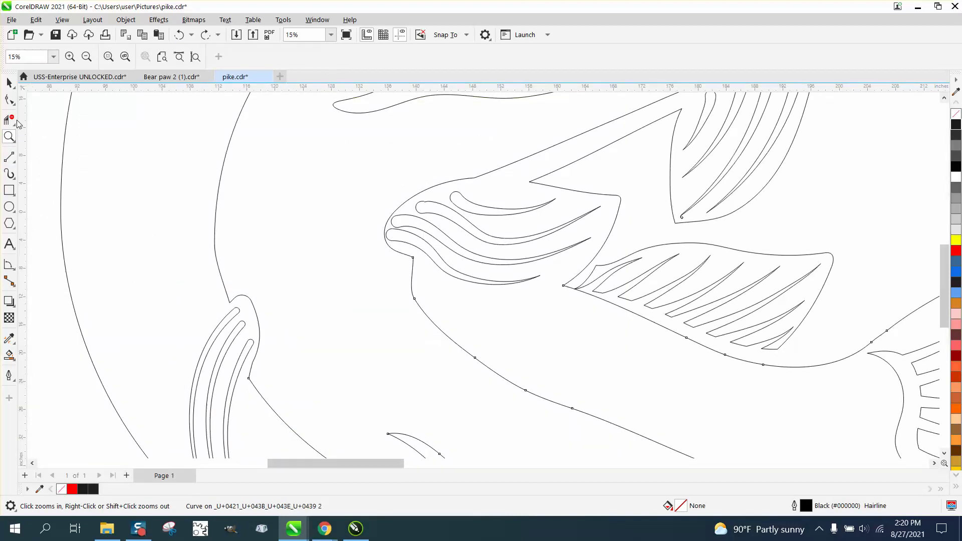
key("F10")
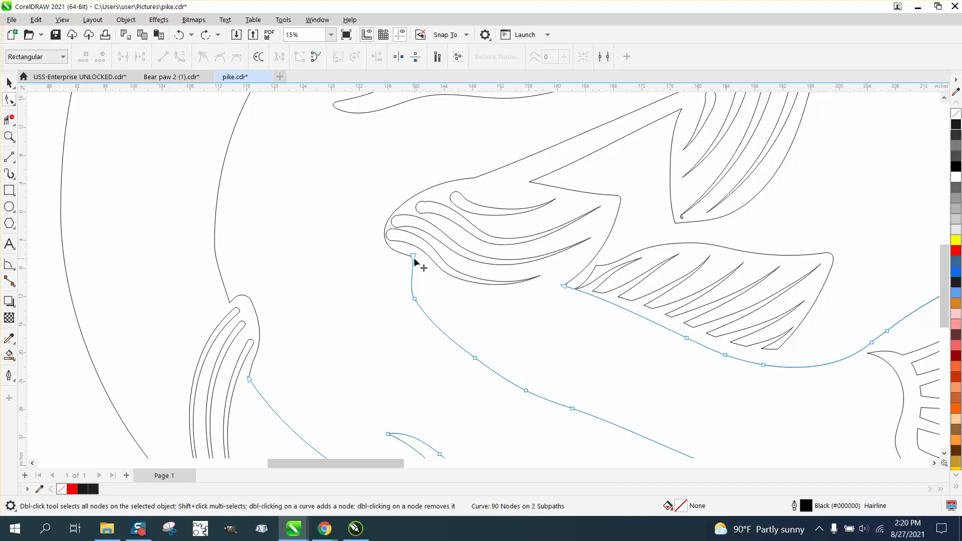
left_click_drag(414, 257, 391, 275)
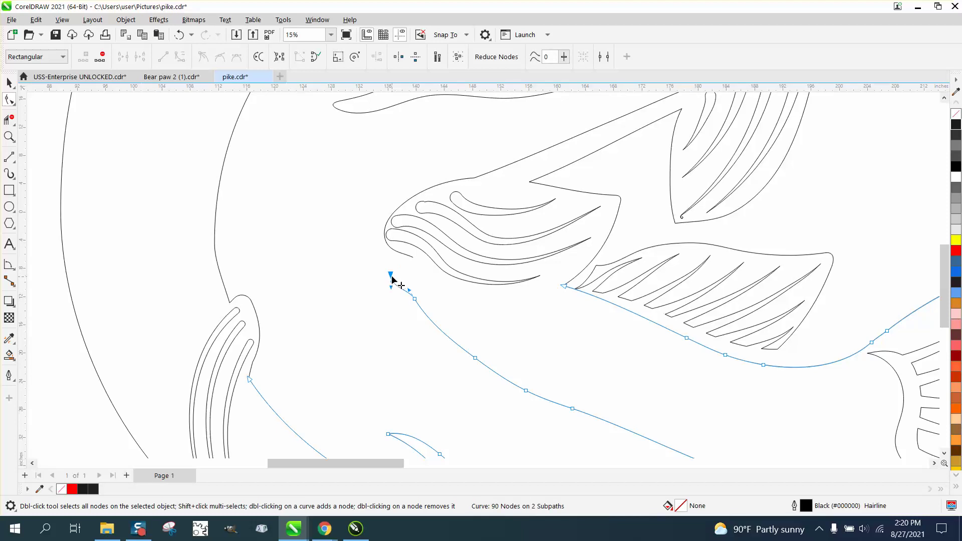
left_click_drag(392, 277, 398, 269)
left_click(179, 35)
left_click(178, 35)
- Fill the joined pike body black with a 2.08 px outline using Smart Fill, and nudge the filled shape right, off the original outline
scroll(181, 240, "down", 2)
scroll(181, 240, "down", 3)
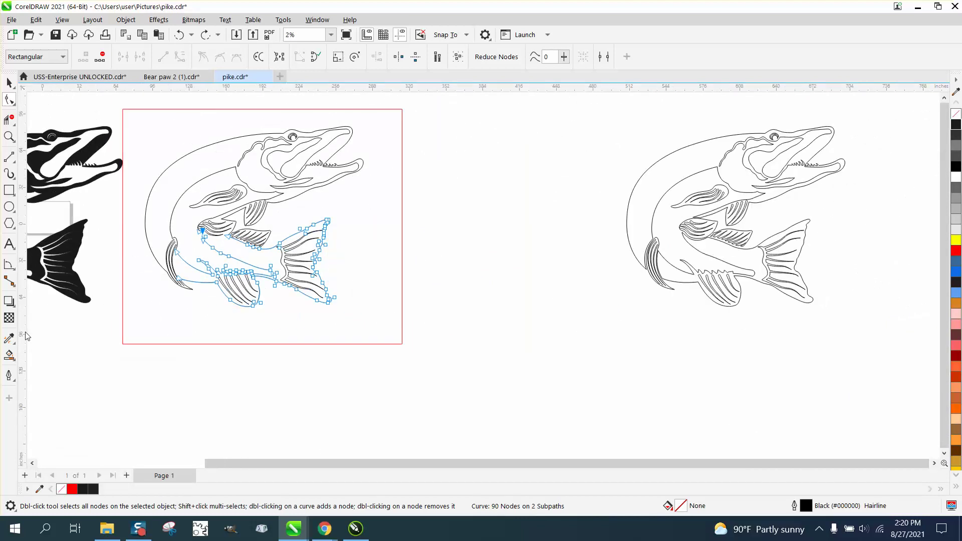
left_click(9, 356)
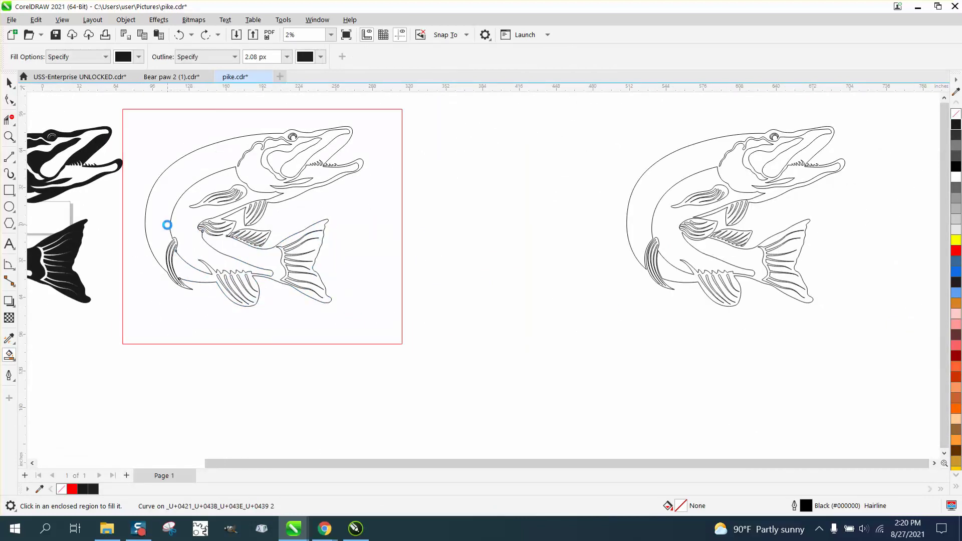
left_click(167, 225)
key("Right")
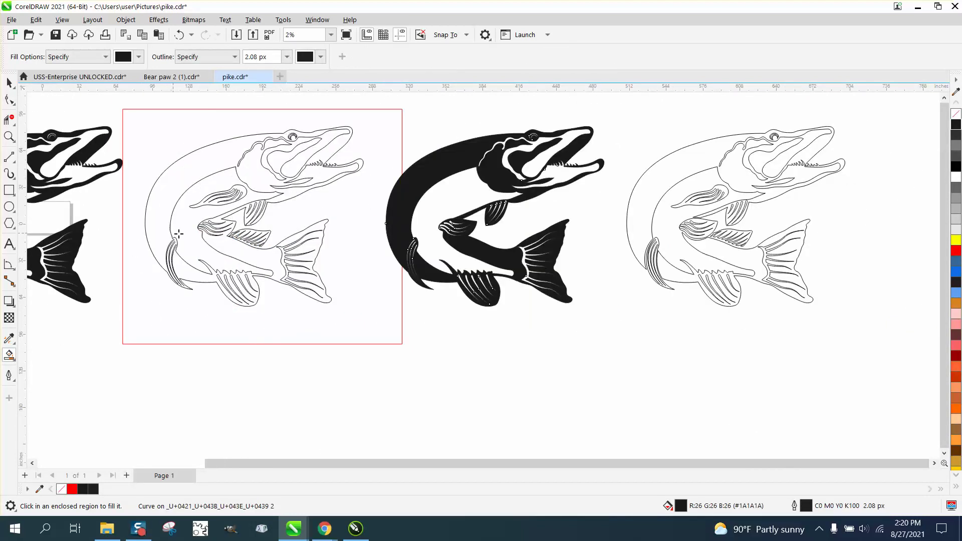
- Remove the new pike shape's fill and make its outline red
left_click(957, 115)
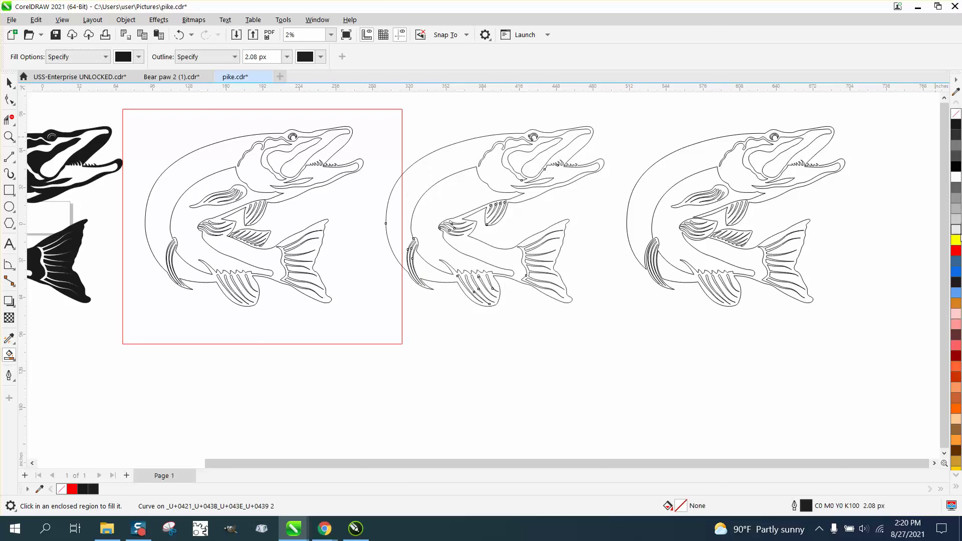
right_click(957, 253)
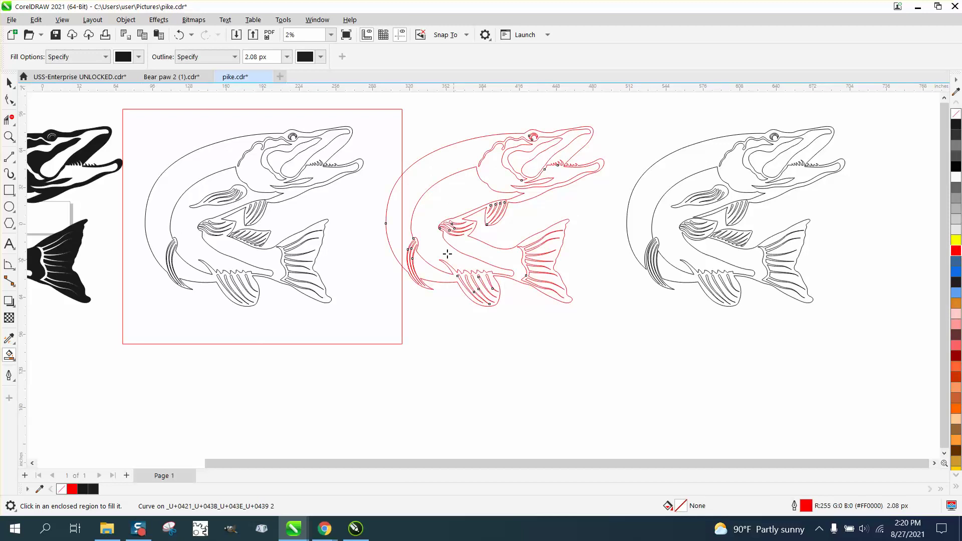
- Smooth the red pike's outline where the oval fin's blunt end meets the lower body curve by moving the corner node outward and deleting it
left_click(9, 137)
left_click_drag(364, 206, 461, 289)
left_click_drag(509, 179, 620, 279)
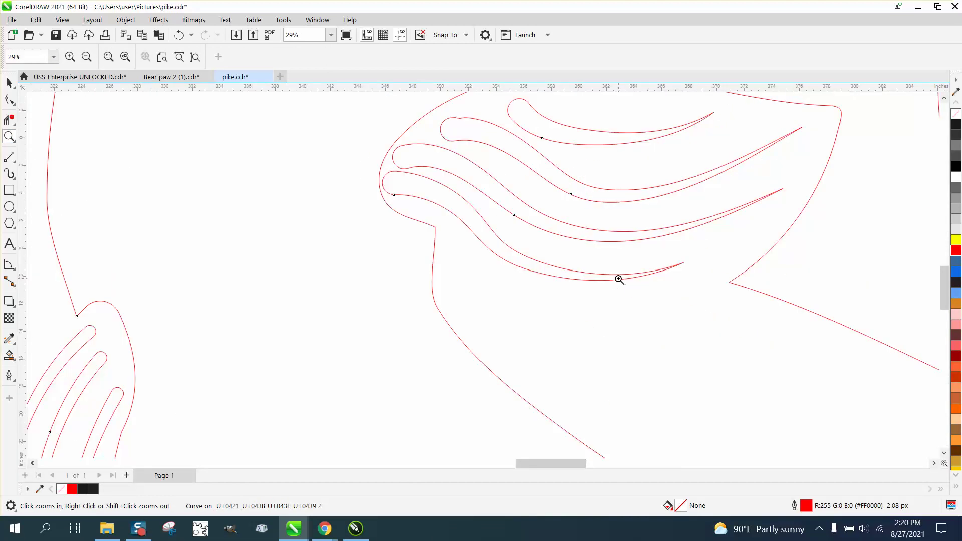
left_click(9, 99)
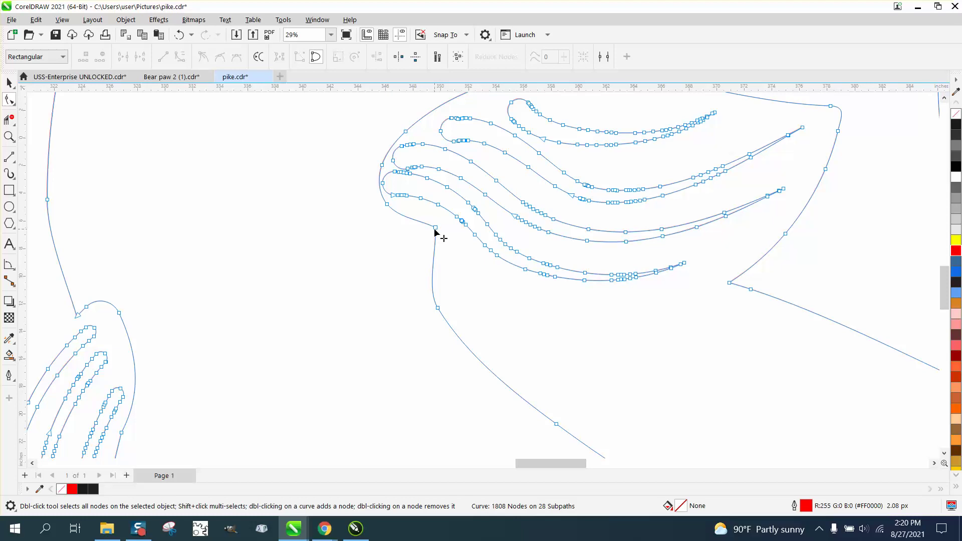
left_click_drag(436, 230, 418, 247)
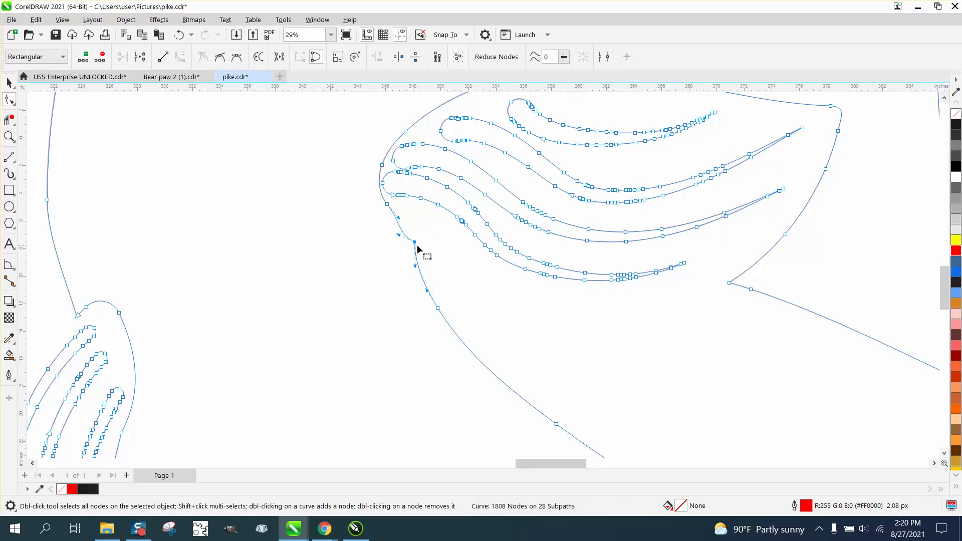
double_click(415, 243)
- Try a black Smart Fill on the red pike shape while it overlaps the page frame, and undo the fill
scroll(342, 233, "down", 2)
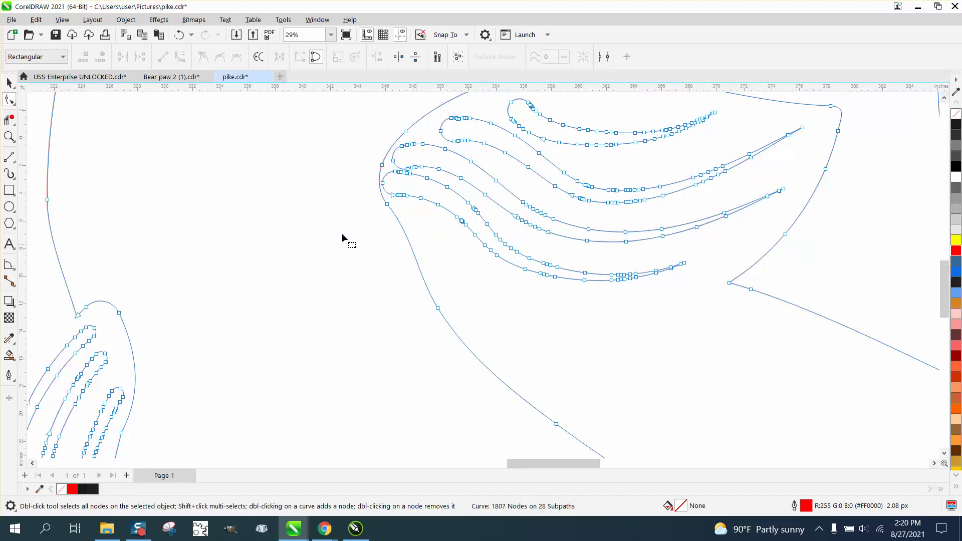
scroll(341, 238, "down", 3)
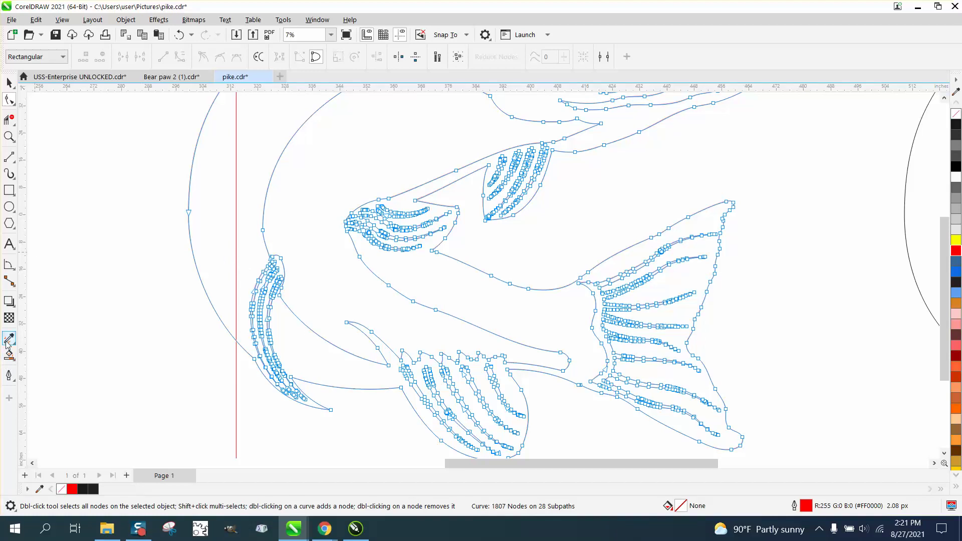
left_click(49, 333)
left_click(238, 254)
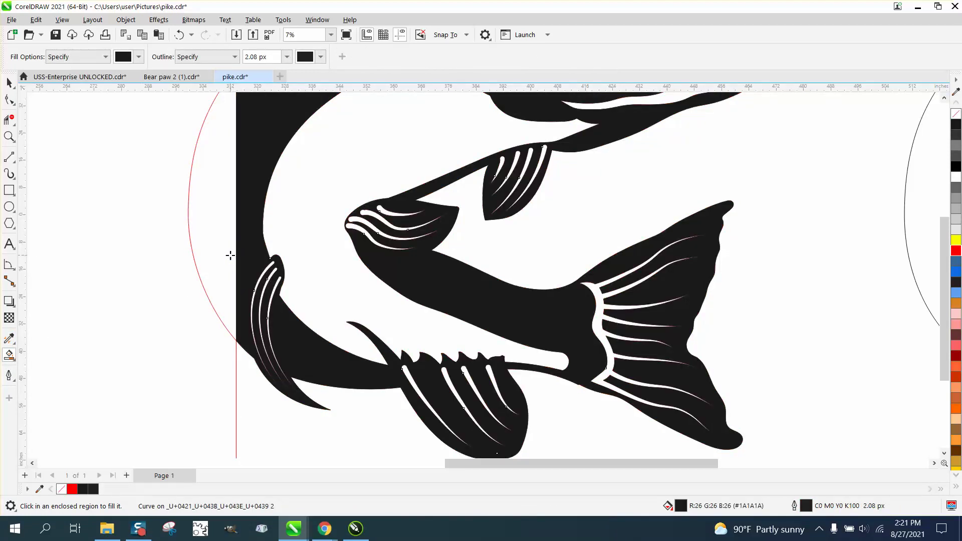
left_click(179, 34)
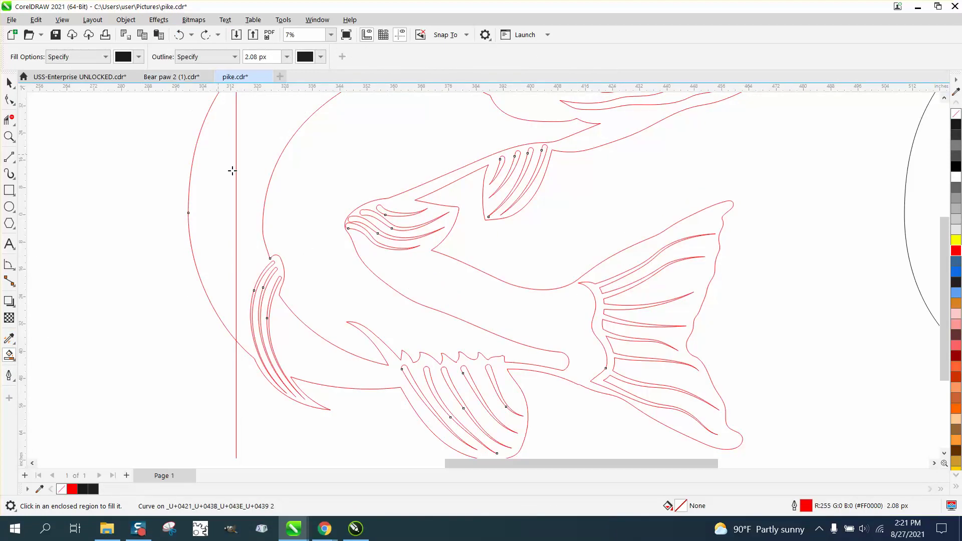
- Move the separate black-outlined pike copy farther right, away from the red pike shape
scroll(291, 273, "down", 1)
scroll(291, 273, "down", 1)
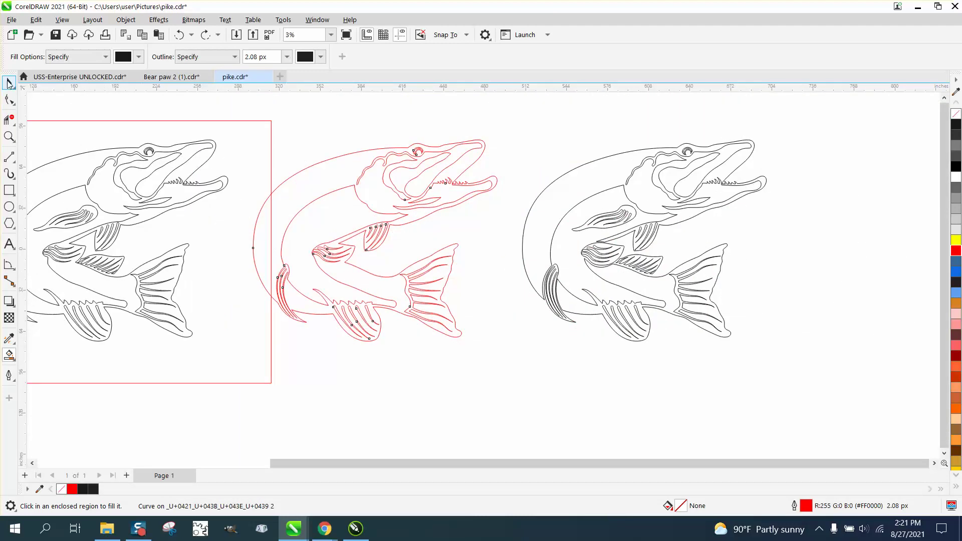
left_click(9, 82)
scroll(298, 158, "up", 1)
left_click_drag(258, 125, 484, 344)
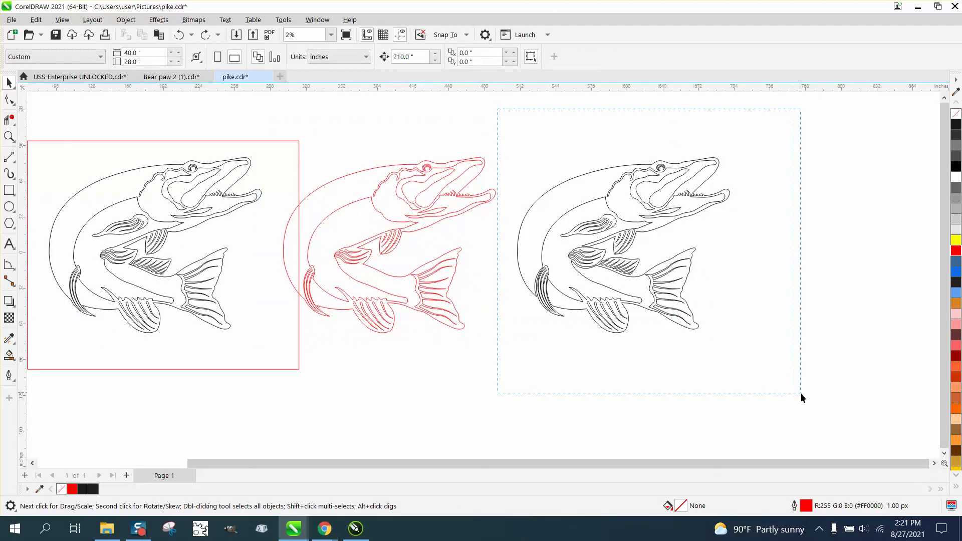
left_click_drag(801, 393, 801, 393)
left_click_drag(622, 248, 772, 249)
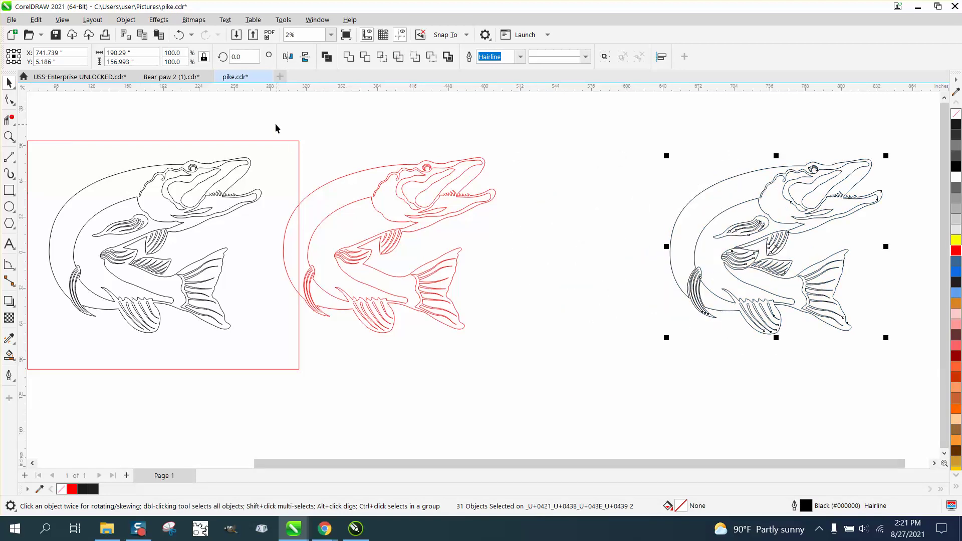
- Move the red pike shape right, clear of the page frame, and fill it black with a 2.08 px outline using Smart Fill
left_click_drag(275, 129, 427, 351)
left_click(432, 286)
left_click_drag(393, 247, 440, 252)
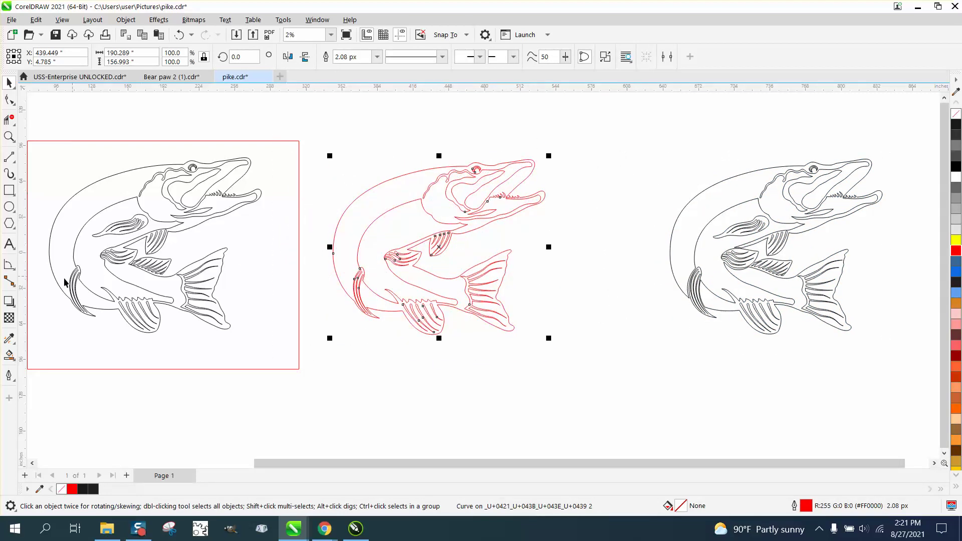
left_click(10, 355)
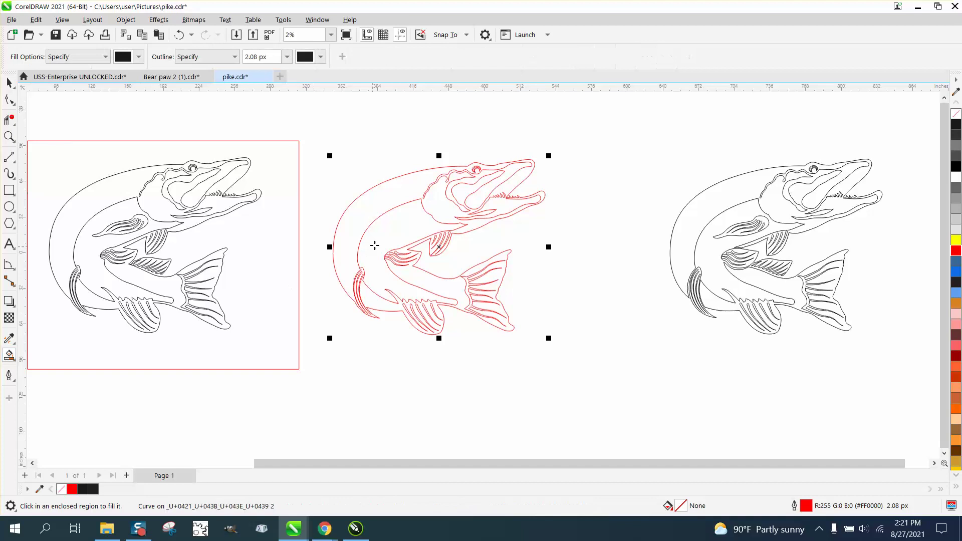
left_click(360, 221)
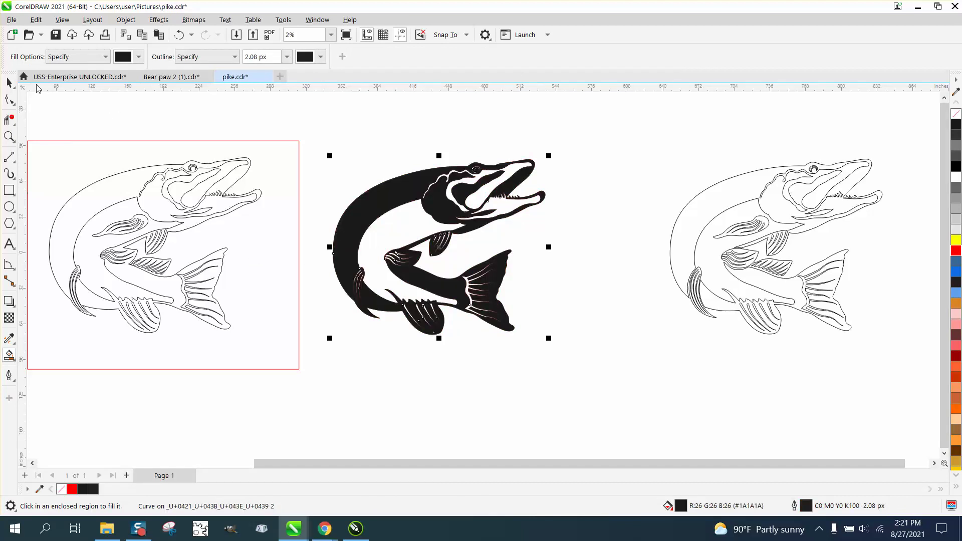
- Select individual curves of the framed original pike, including the lower jaw and upper fin, to examine how the outline is divided
left_click(9, 83)
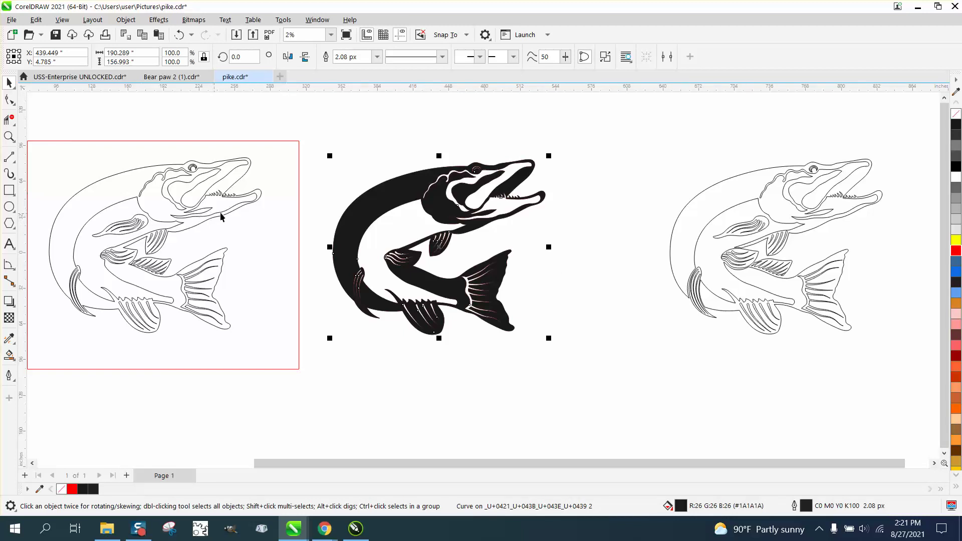
left_click(244, 203)
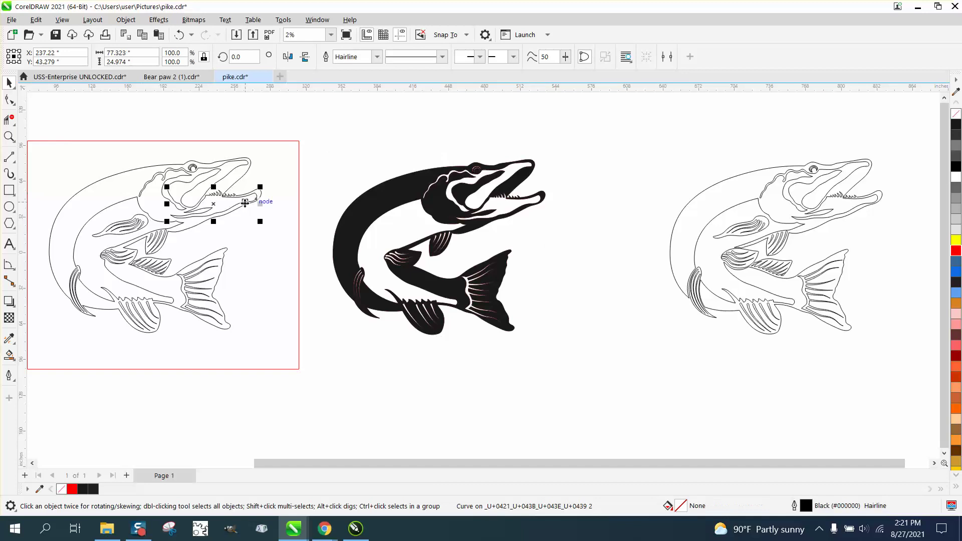
left_click(147, 222)
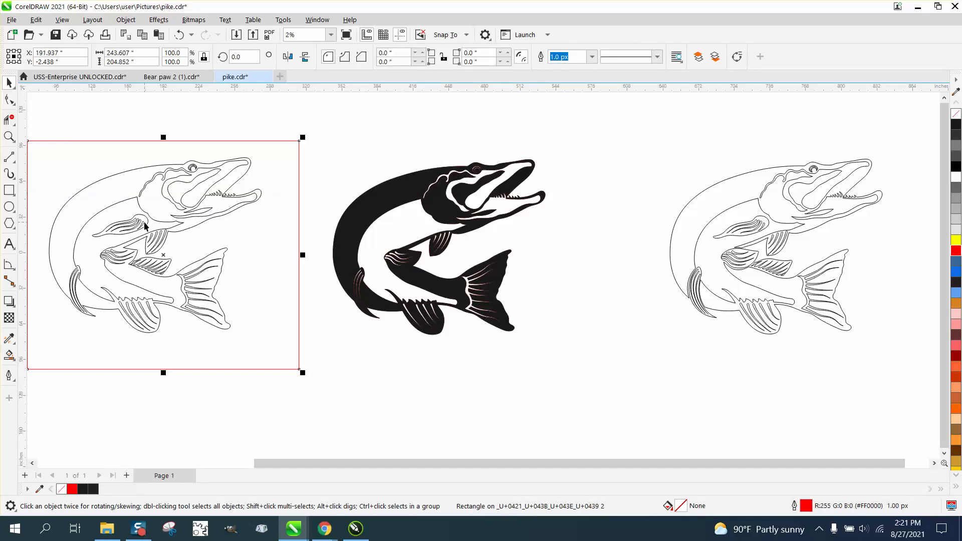
left_click(141, 226)
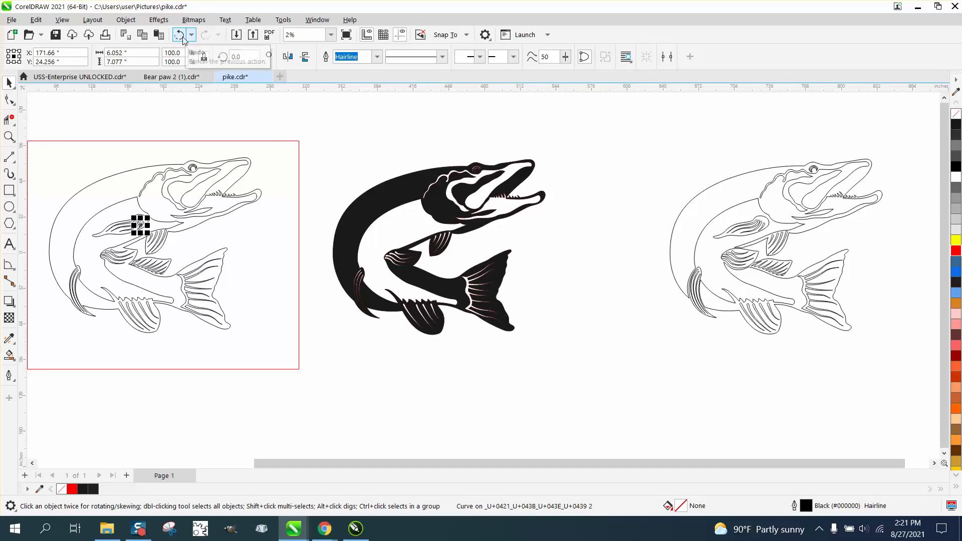
- Join the end nodes where the original pike's oval fin meets the lower body curve, using Join Curves with Extend and a 0.1" gap tolerance
left_click(9, 137)
left_click_drag(72, 195, 305, 368)
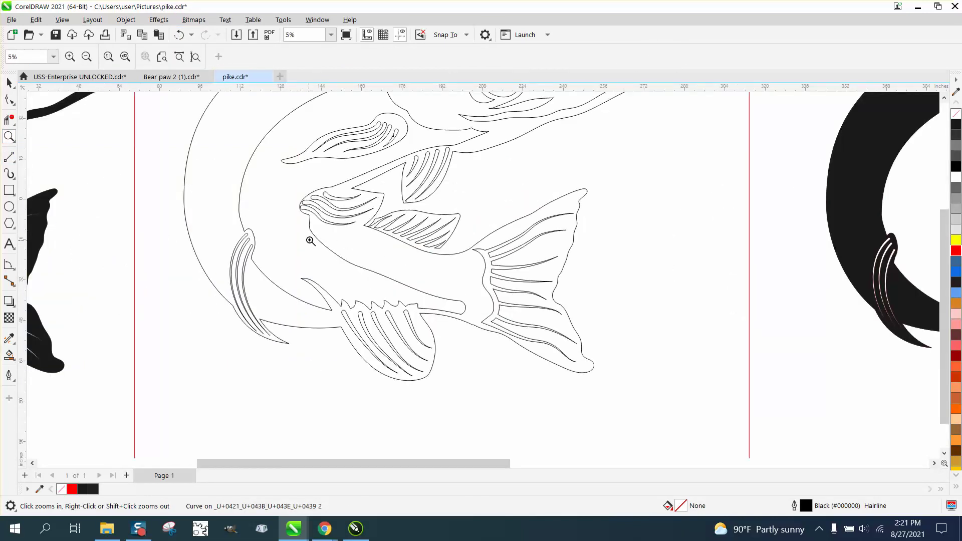
left_click_drag(292, 204, 321, 228)
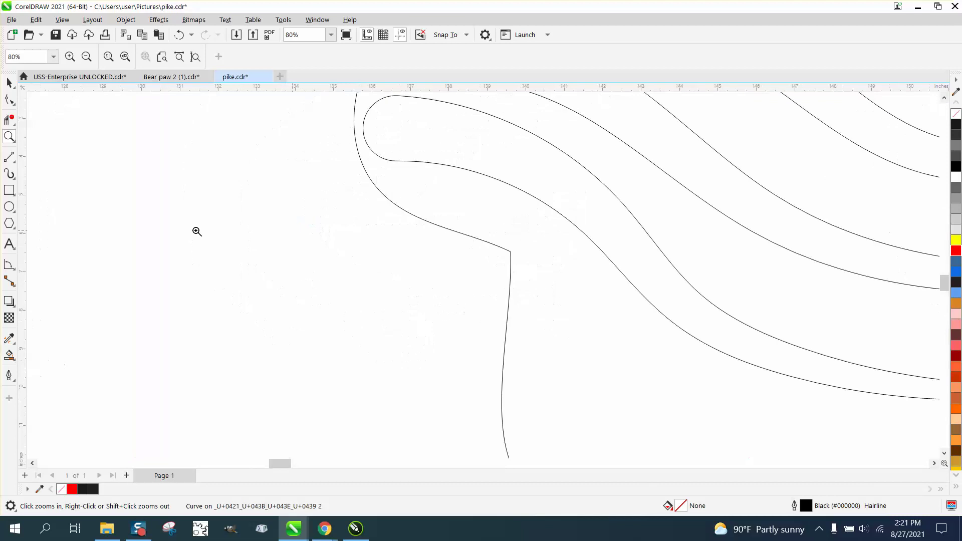
left_click(9, 100)
left_click(510, 262)
left_click(510, 262)
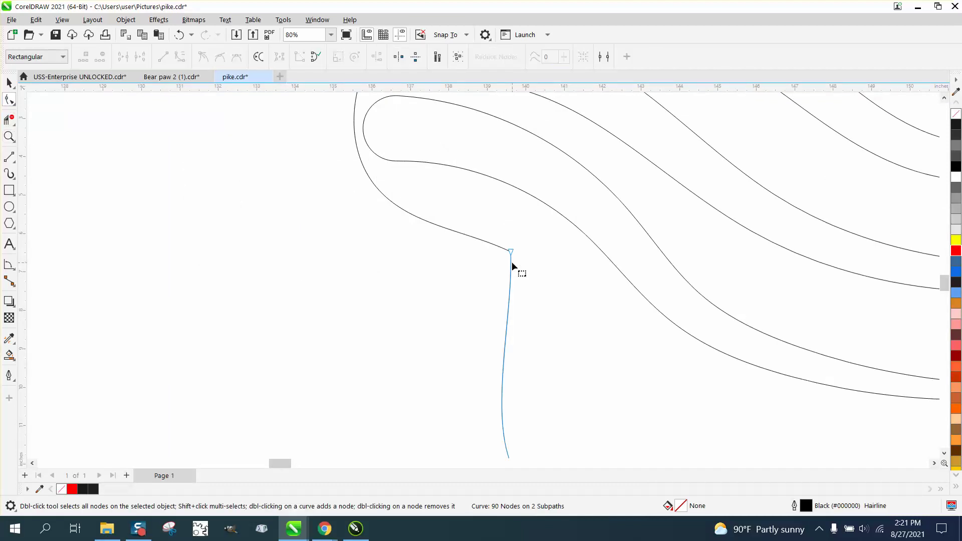
mouse_move(512, 262)
left_mouse_down()
mouse_move(484, 270)
mouse_move(511, 250)
left_mouse_up()
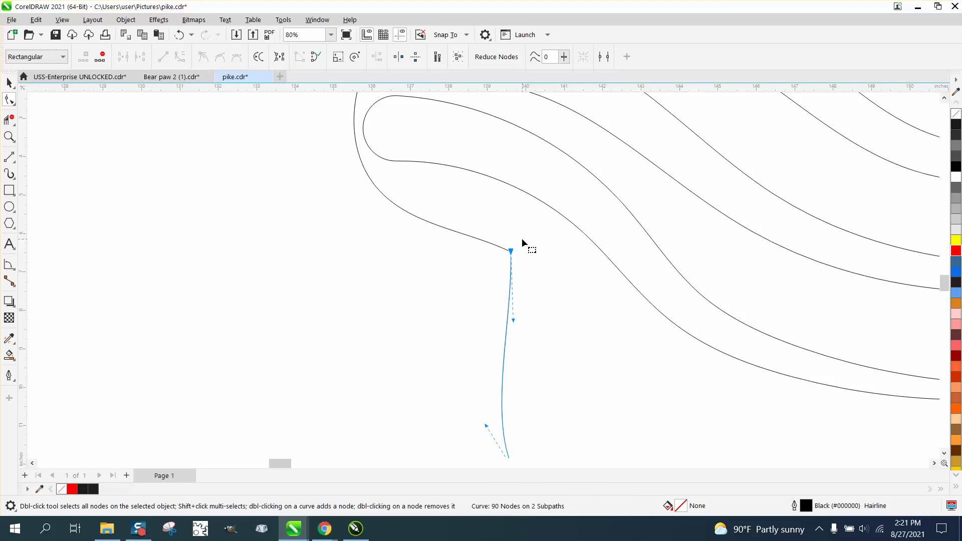
left_click(494, 245, "shift")
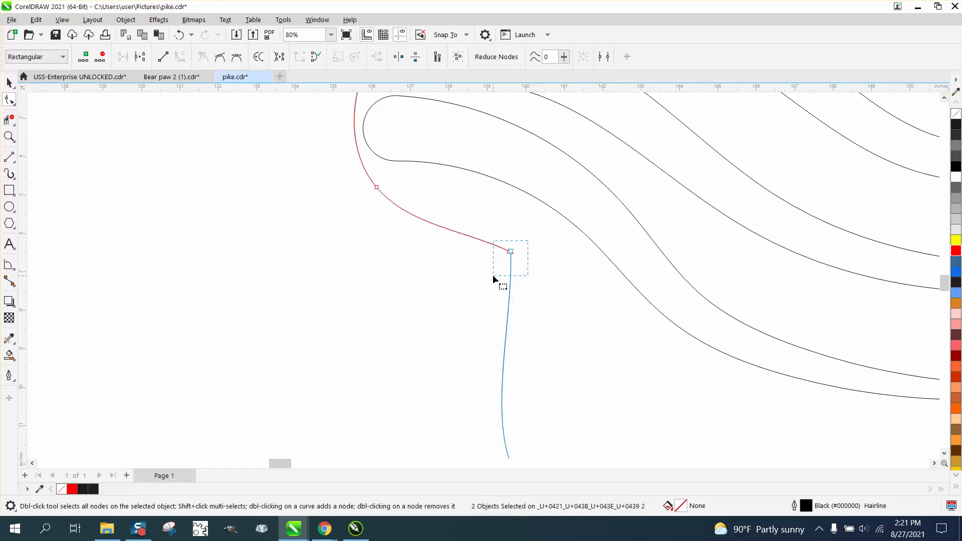
left_click_drag(492, 275, 492, 275)
left_click(317, 20)
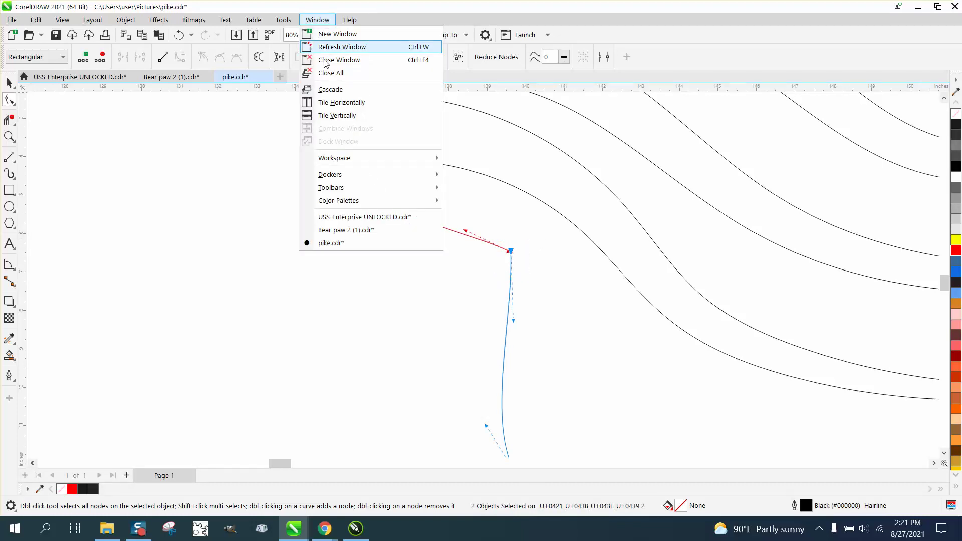
mouse_move(372, 179)
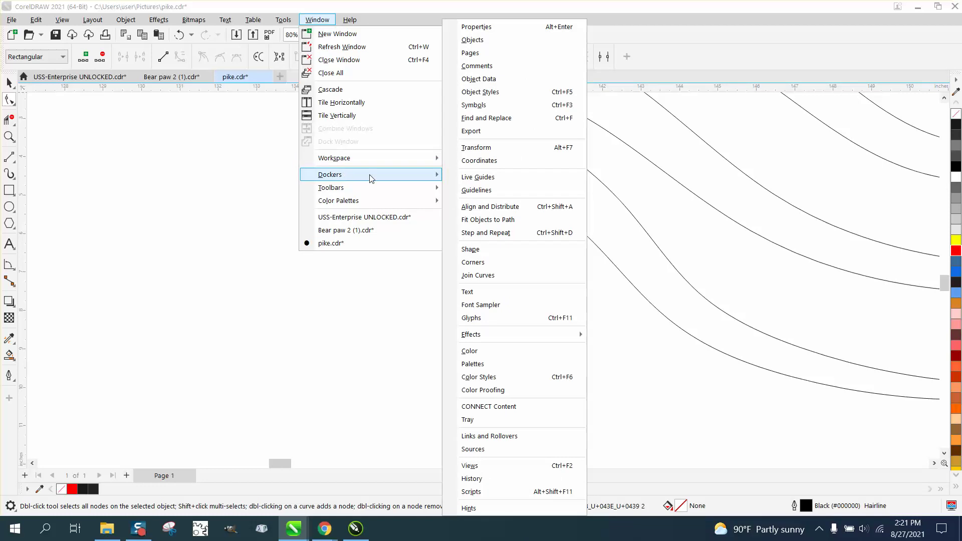
left_click(489, 275)
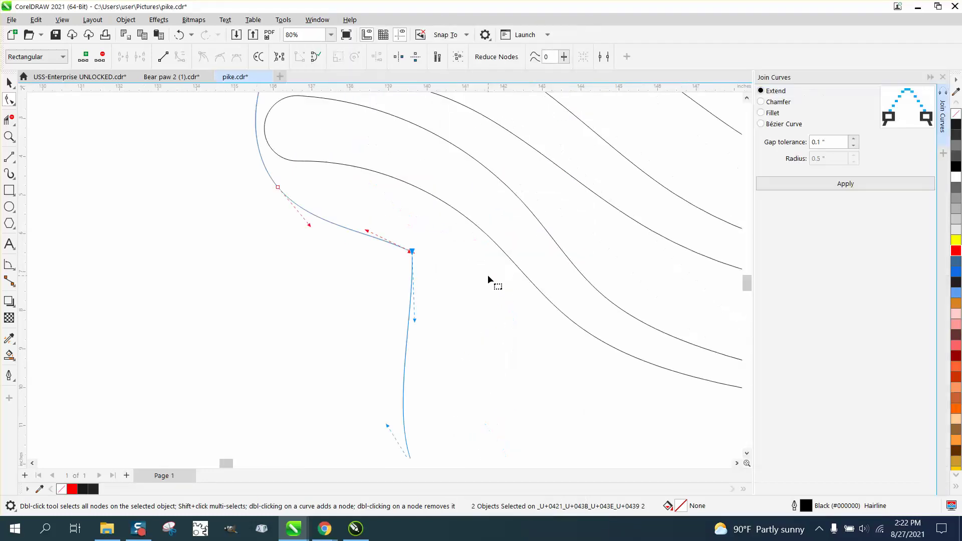
left_click(852, 186)
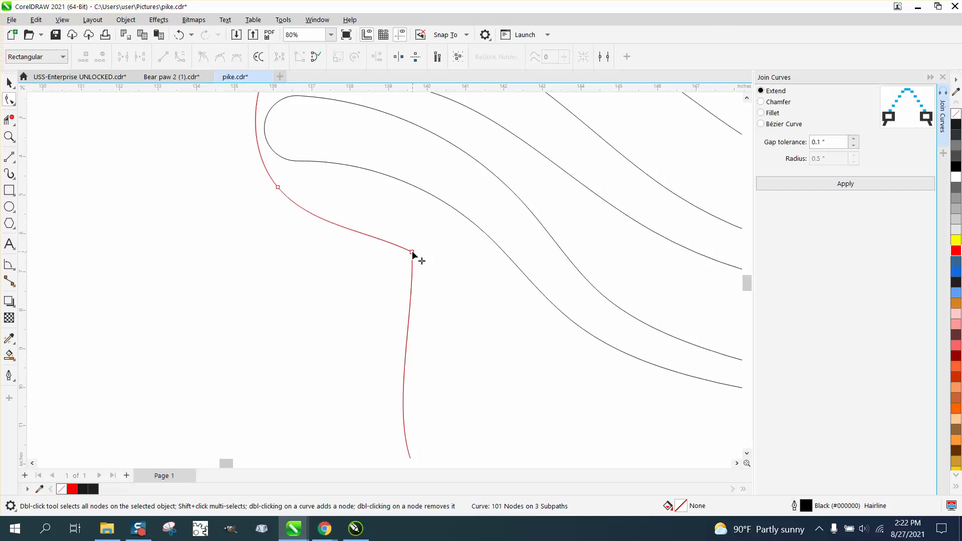
- Smooth the joined corner between the original pike's oval fin and lower body curve by moving its node outward and deleting it
left_click_drag(412, 253, 353, 275)
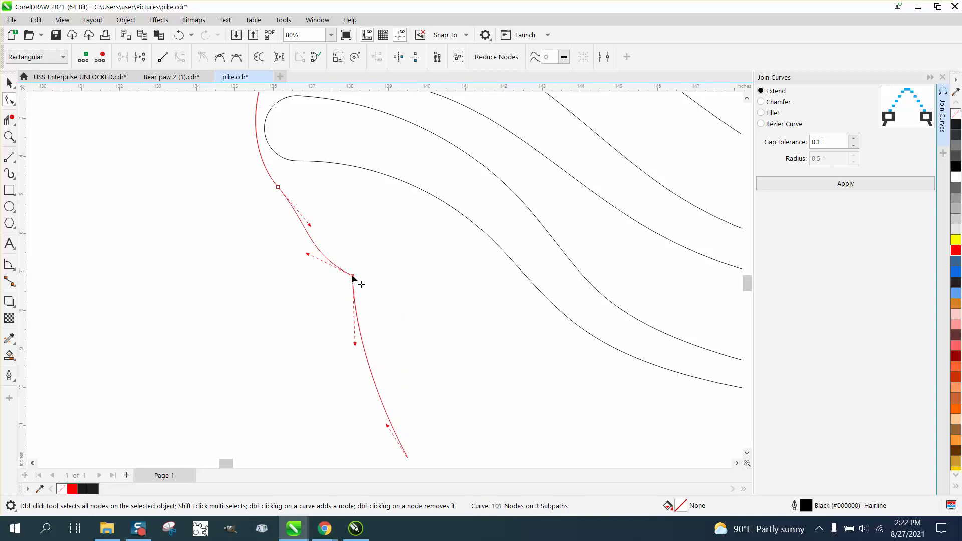
double_click(354, 275)
scroll(270, 270, "down", 4)
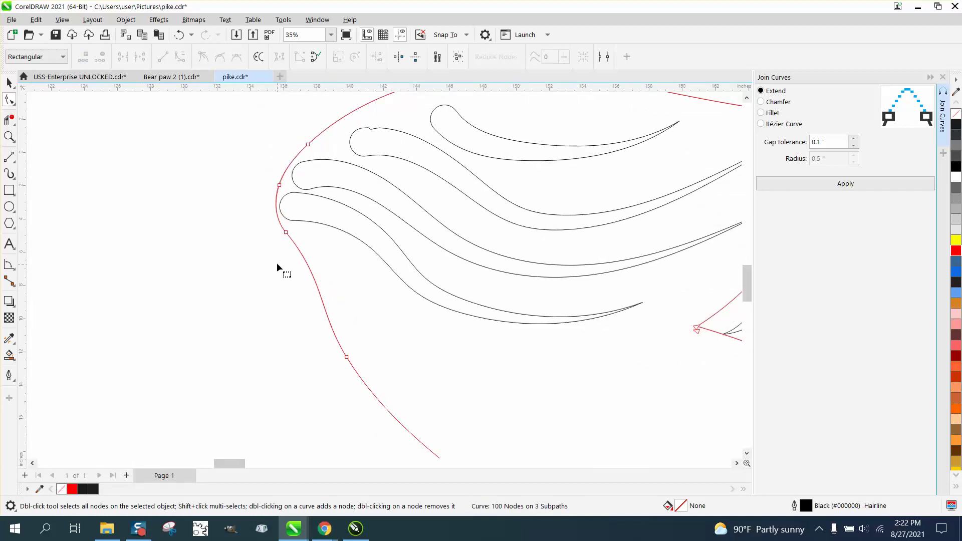
- Join the end nodes where the oval fin's lower tip meets the body curve running toward the tail, using Extend with 0.1" tolerance
scroll(277, 267, "down", 2)
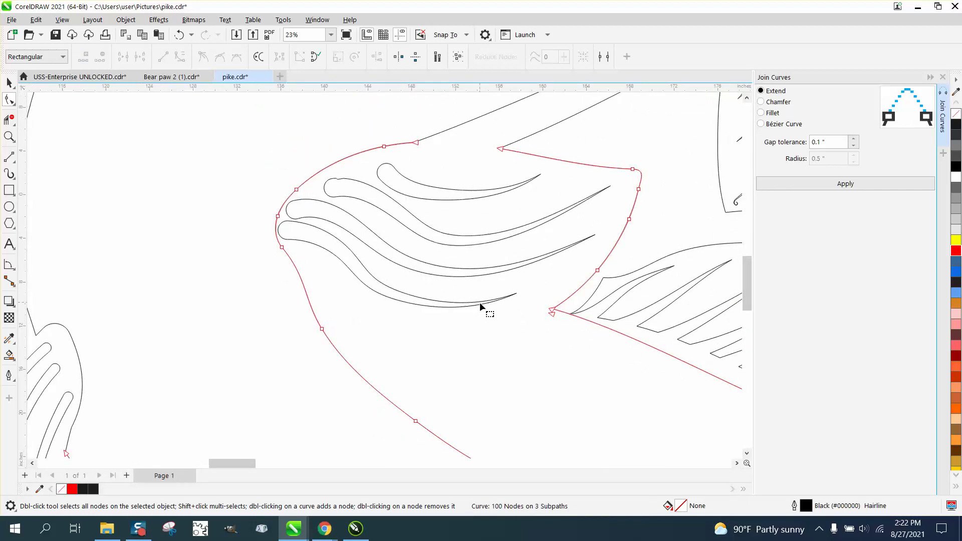
left_click(550, 310)
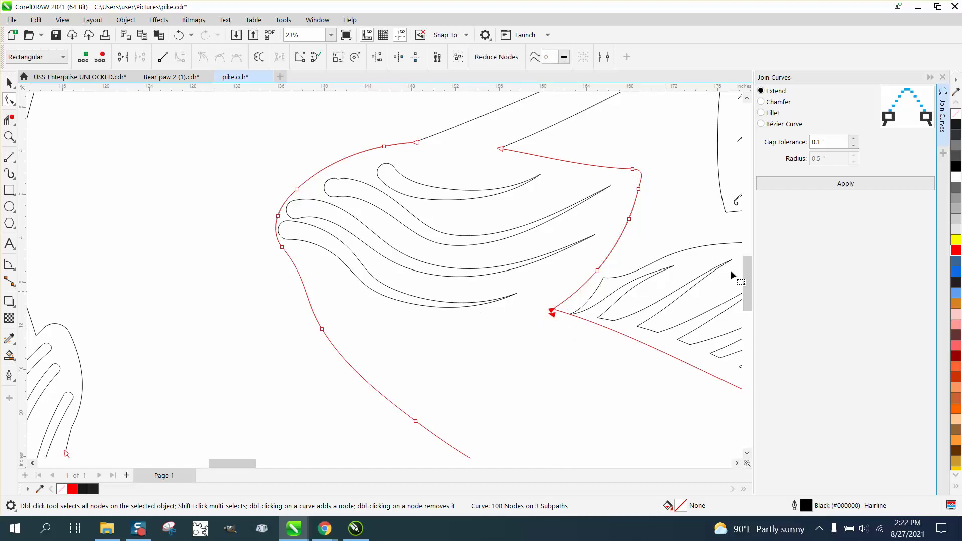
left_click(878, 185)
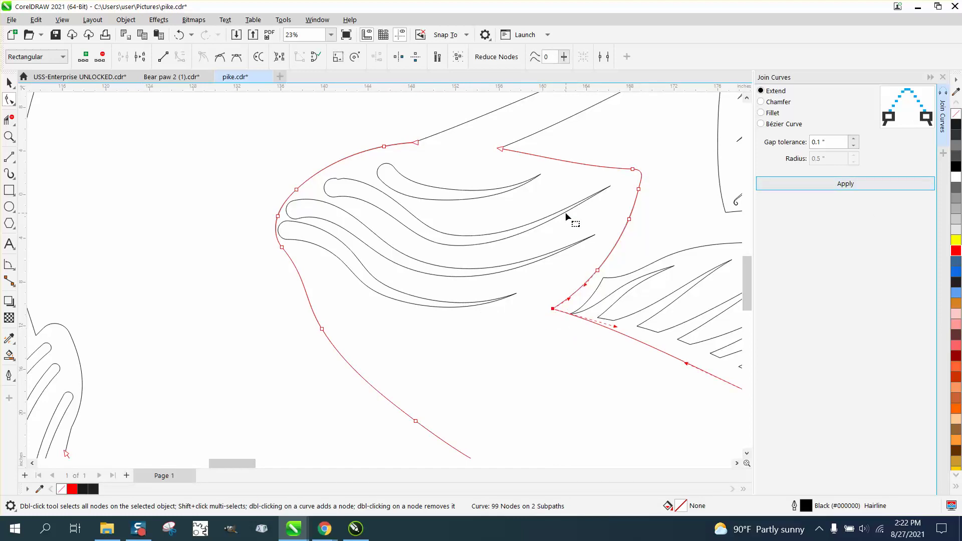
- Join the oval fin's upper inner tip to the body line running toward the small fin, using Extend with 0.1" tolerance
left_click(500, 148)
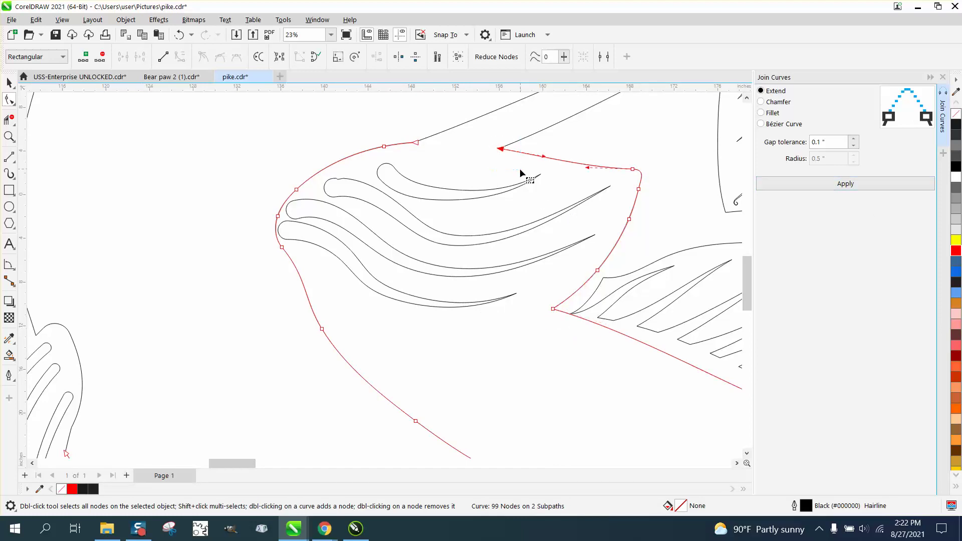
left_click(545, 130, "shift")
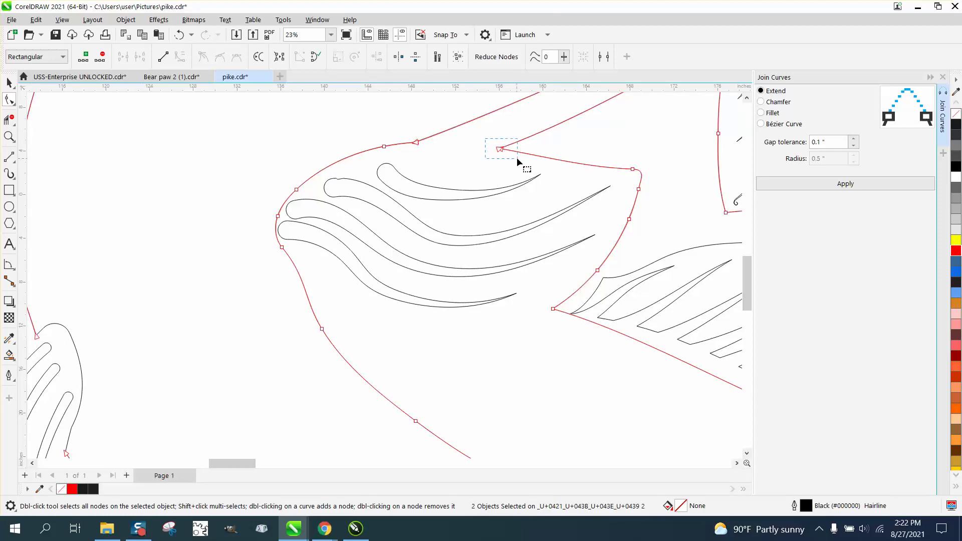
left_click(846, 185)
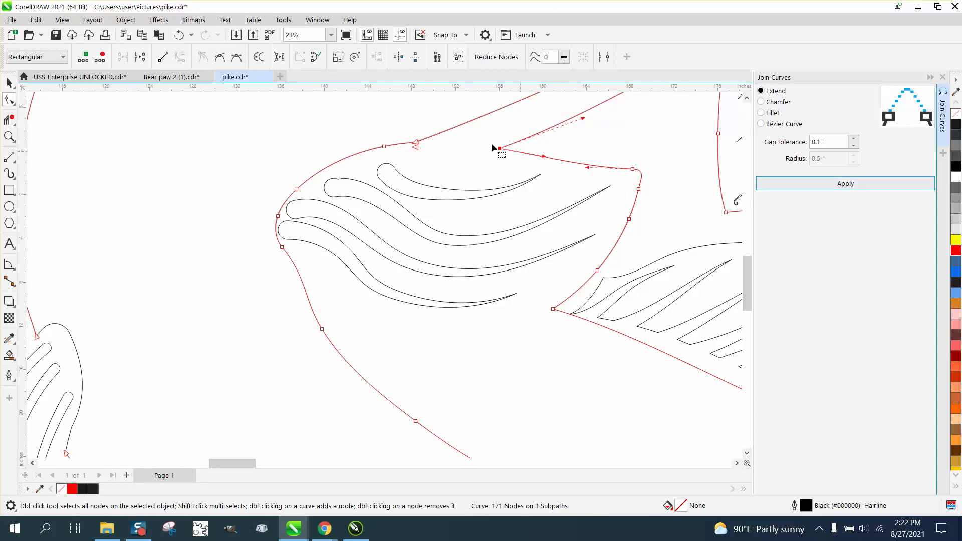
- Join the end nodes where the oval fin's outer edge meets the upper body line, using Extend with a 0.1" gap tolerance
left_click_drag(451, 119, 412, 159)
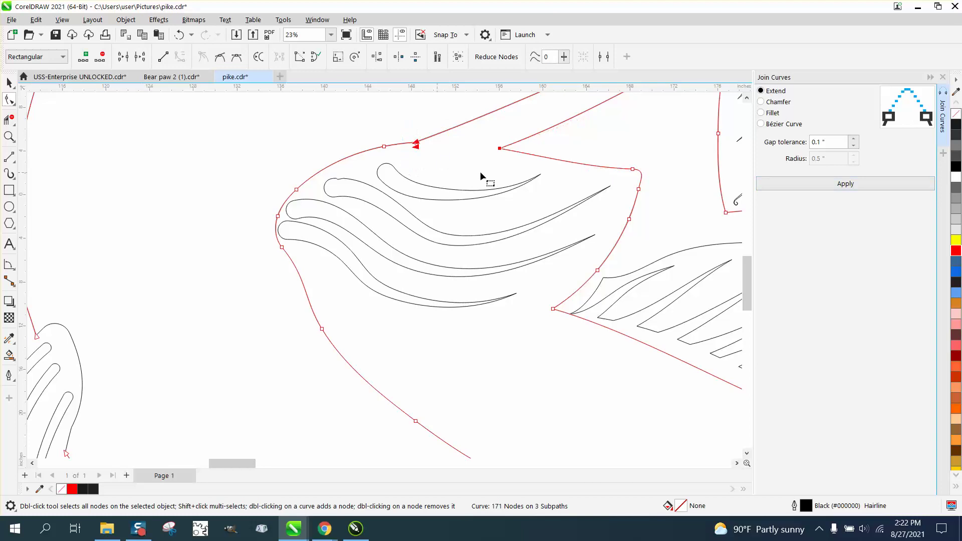
left_click(862, 192)
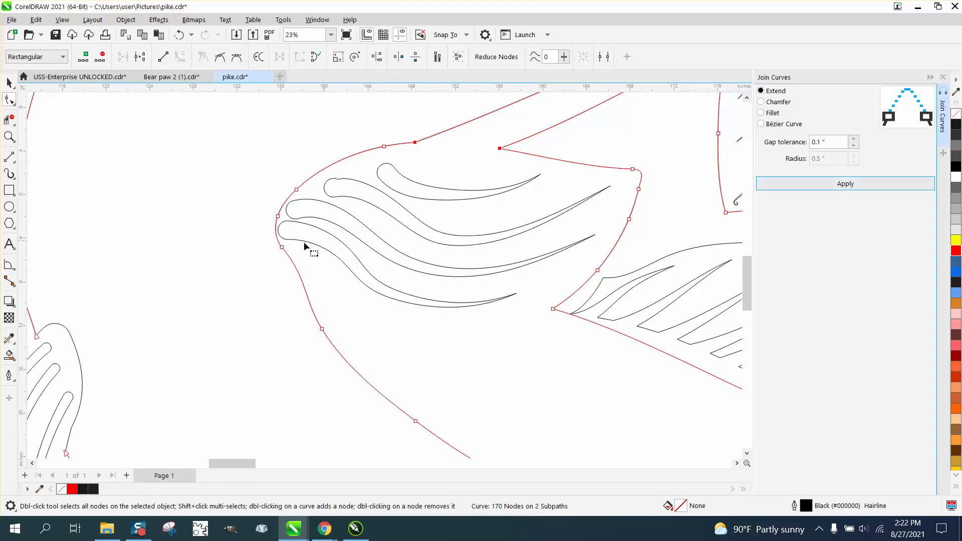
left_click(9, 83)
- Delete the black-filled pike and the red outline pike lying to the right of the framed outline drawing
scroll(332, 344, "down", 2)
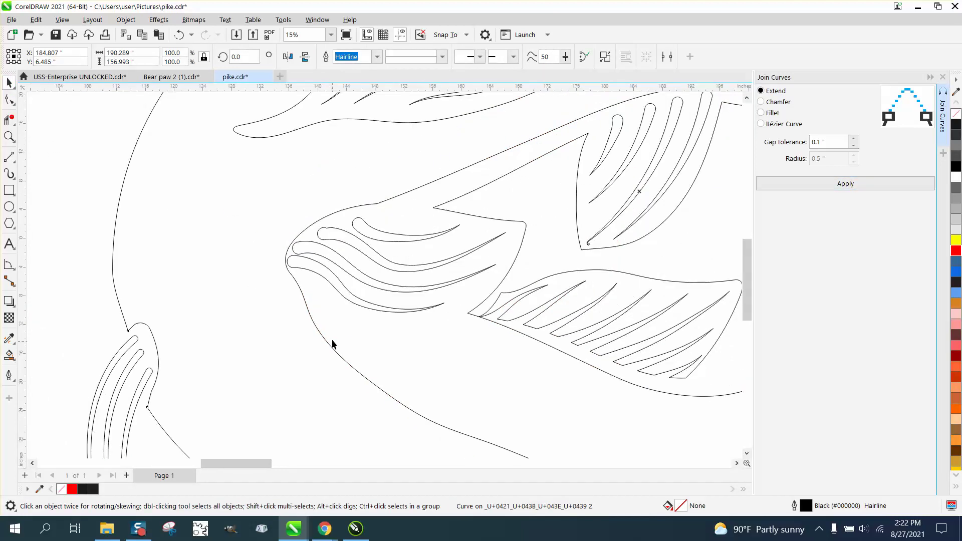
scroll(332, 345, "down", 2)
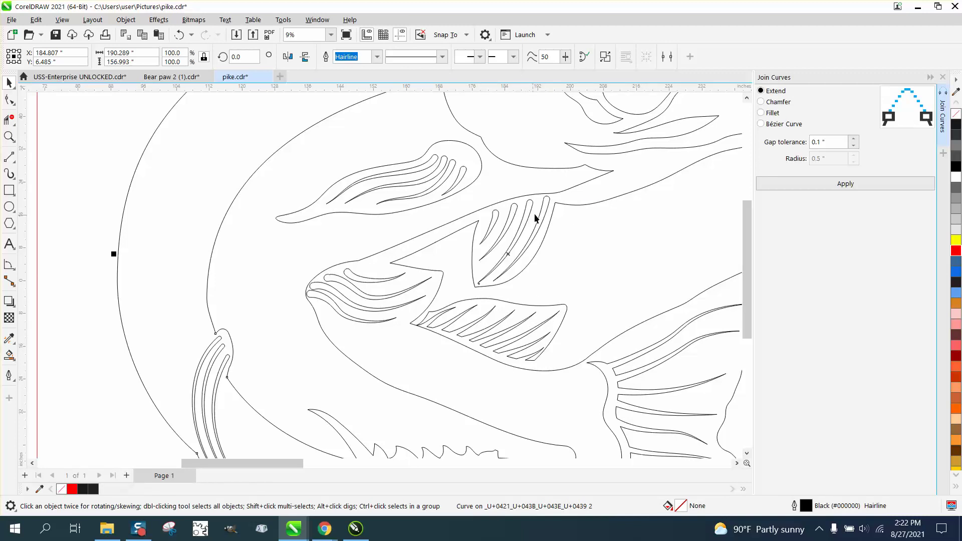
scroll(550, 221, "down", 1)
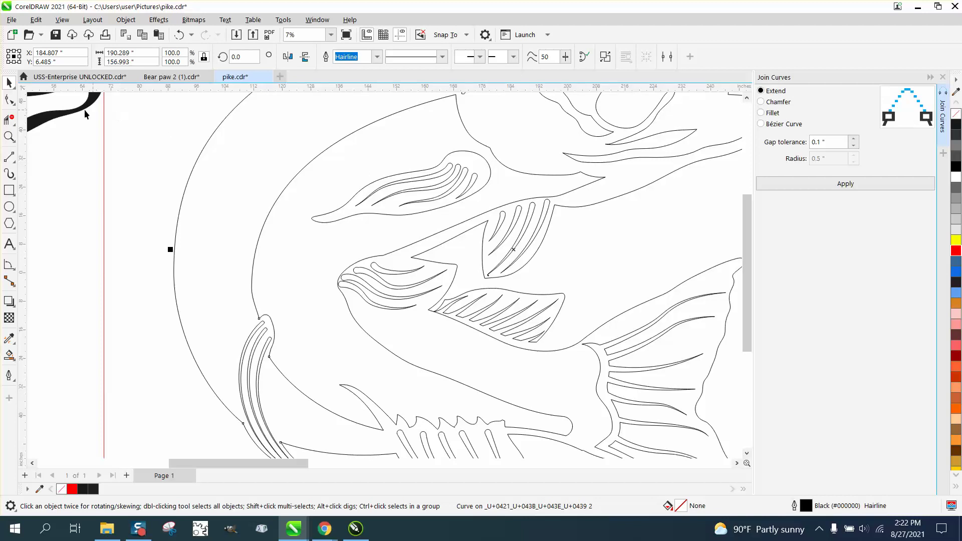
left_click(9, 136)
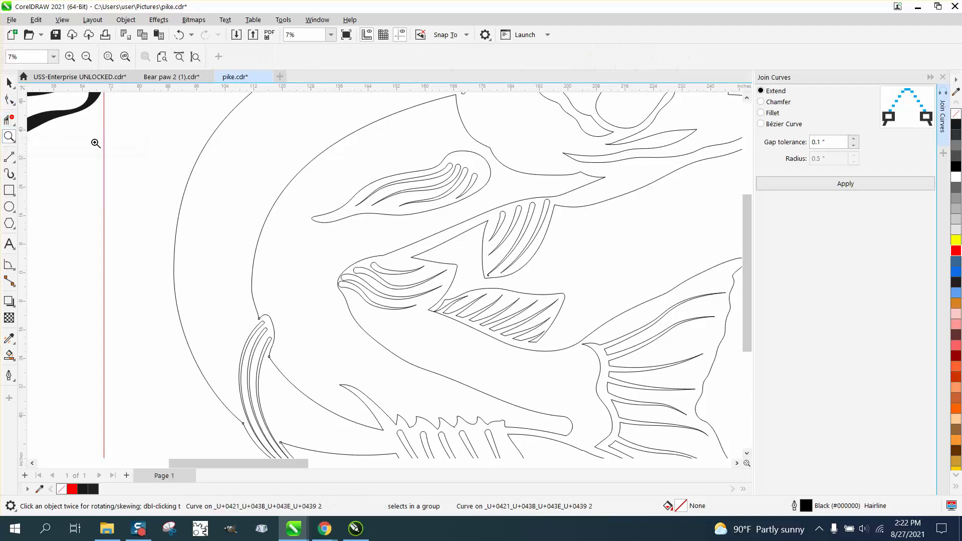
left_click_drag(371, 119, 598, 269)
right_click(355, 217)
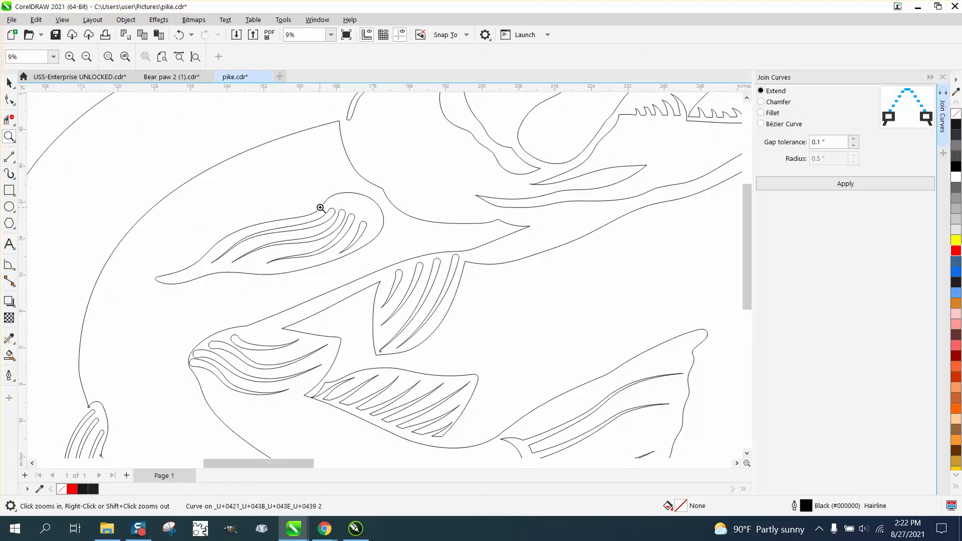
right_click(321, 207)
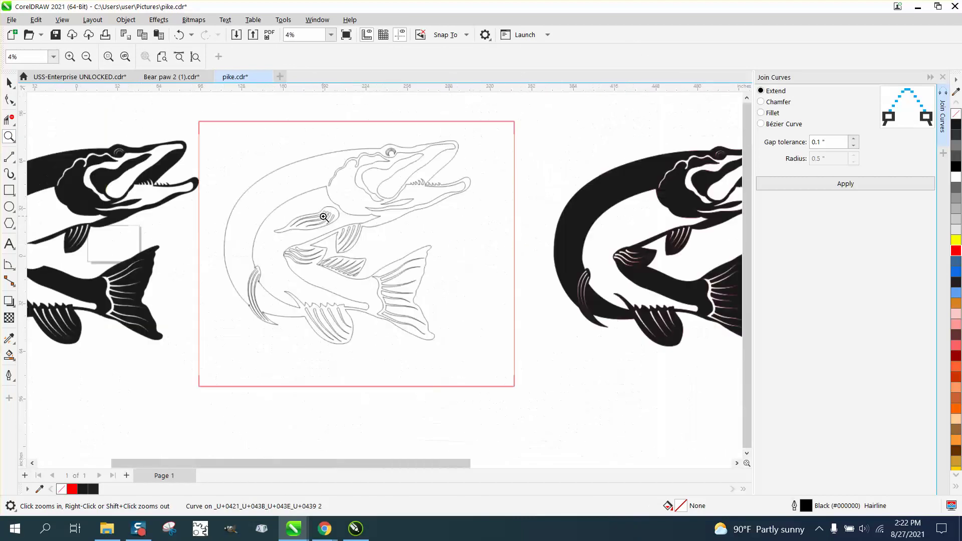
left_click(11, 83)
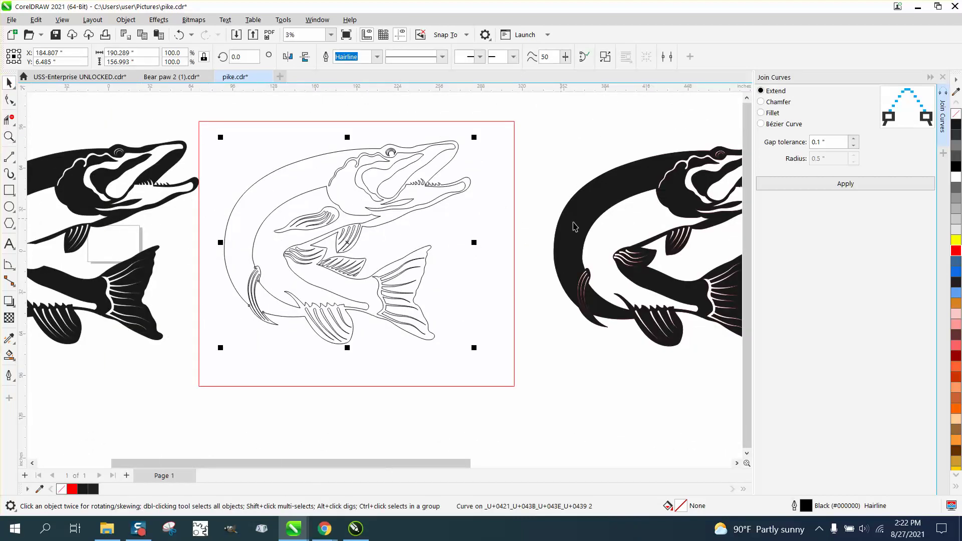
scroll(575, 227, "down", 1)
scroll(739, 321, "right", 3)
left_click(739, 342)
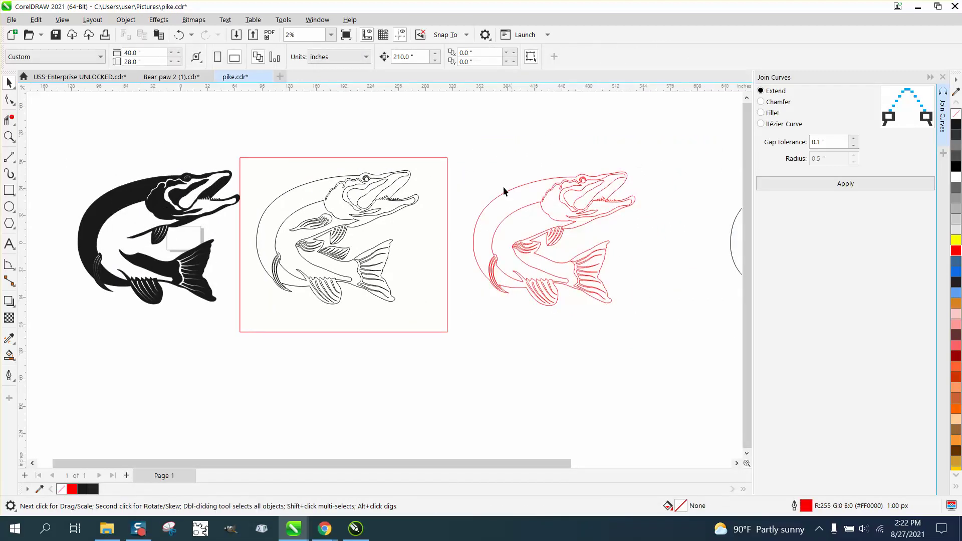
left_click_drag(606, 301, 656, 341)
key("Delete")
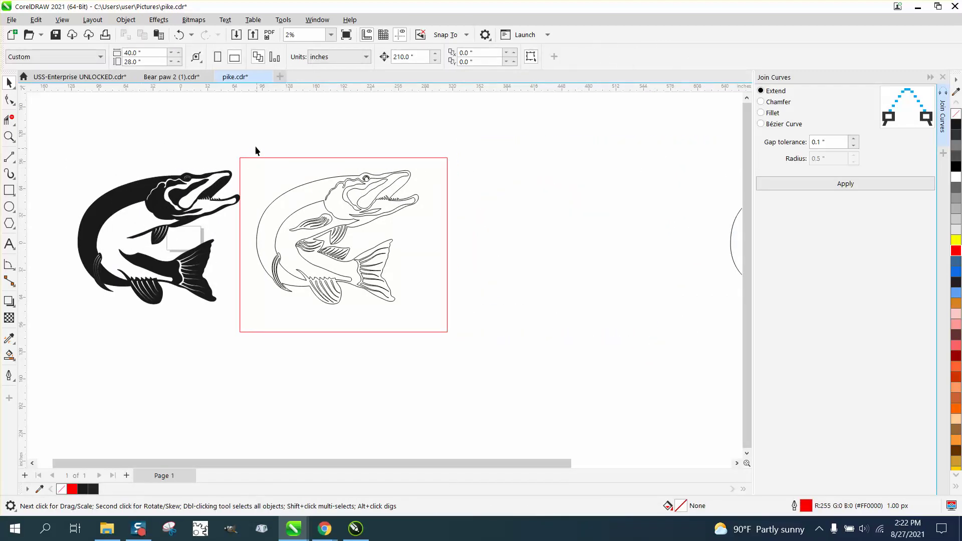
- Duplicate the framed outline pike 210" to the right and narrow the red frame to about 215" wide
left_click_drag(462, 312, 471, 335)
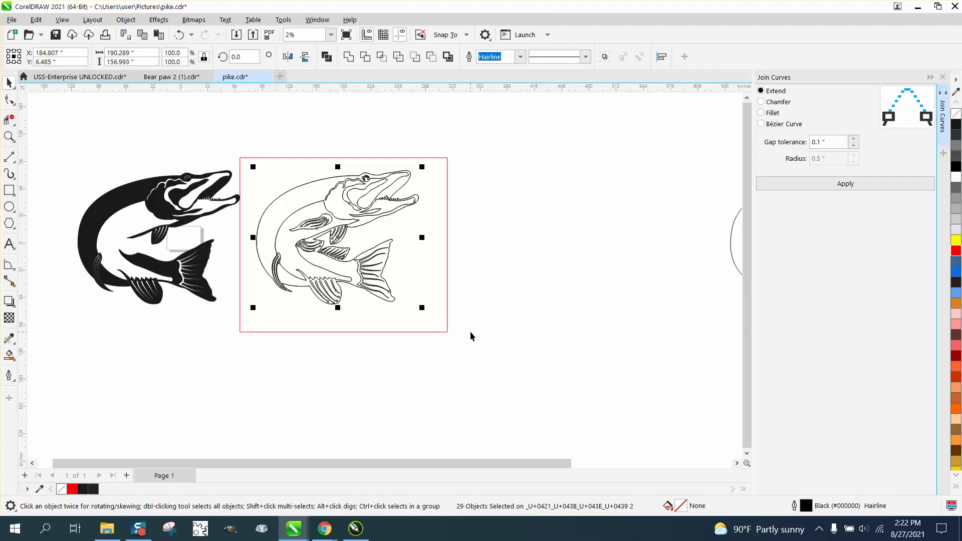
key("ctrl+d")
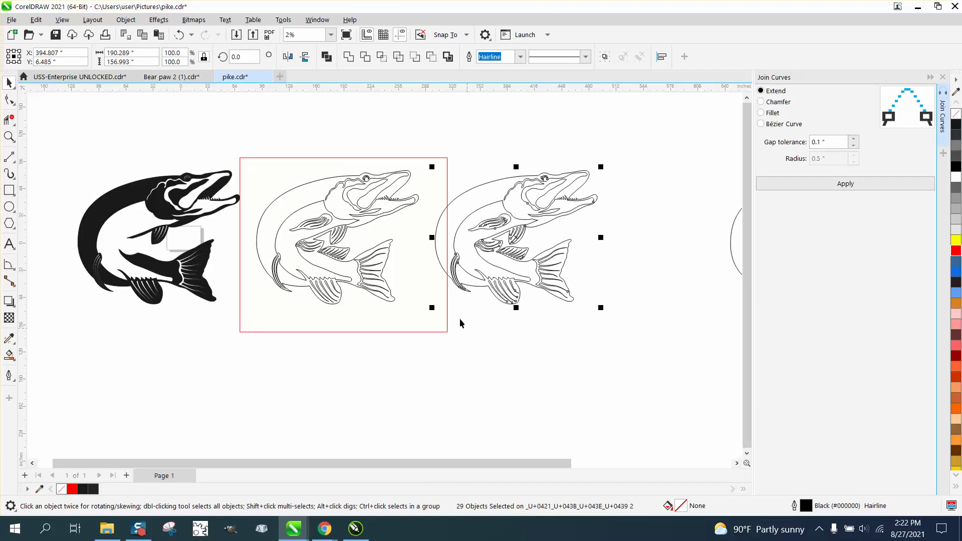
left_click(448, 199)
left_click_drag(447, 245, 427, 245)
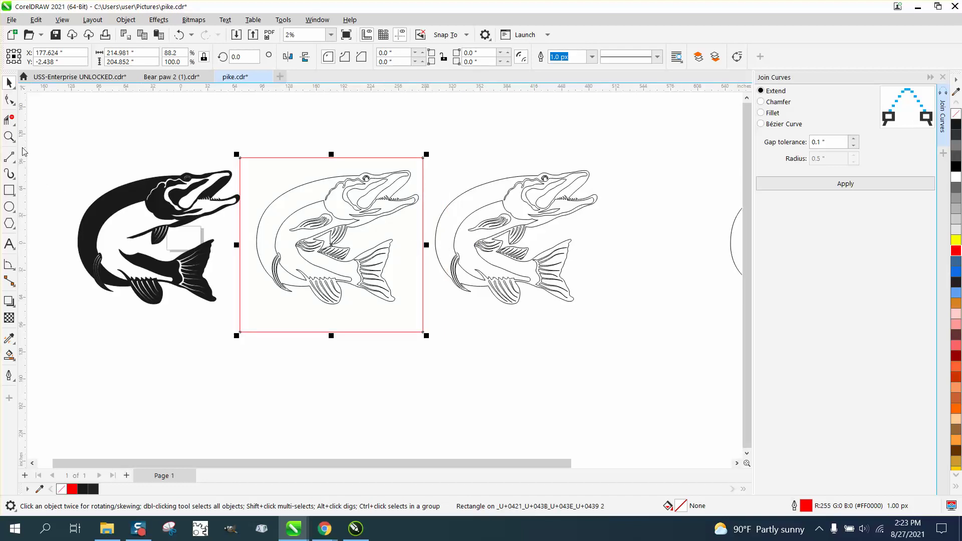
- Move the rounded-end nodes of the framed pike's upper fin outward so the fin overlaps the head outline
left_click(9, 136)
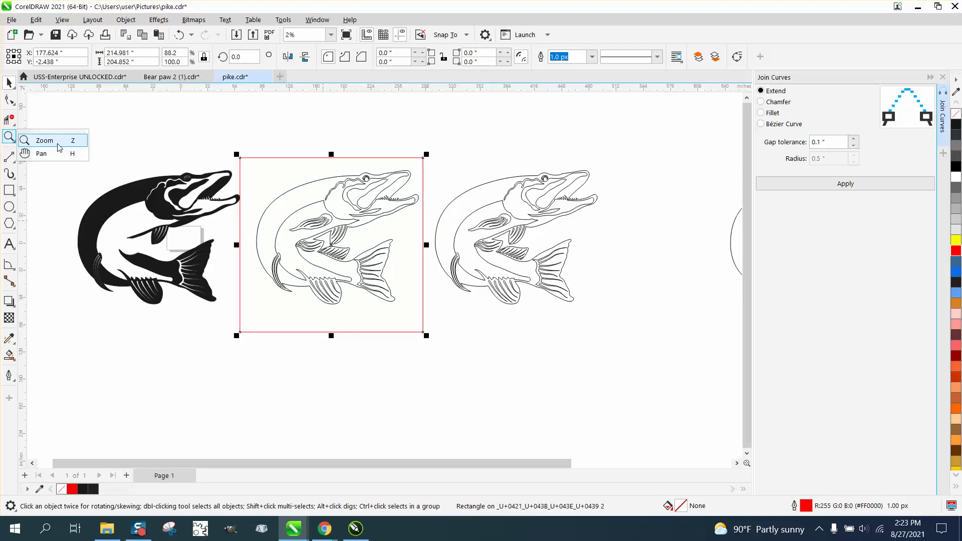
left_click(40, 141)
left_click_drag(265, 189, 436, 256)
left_click(10, 99)
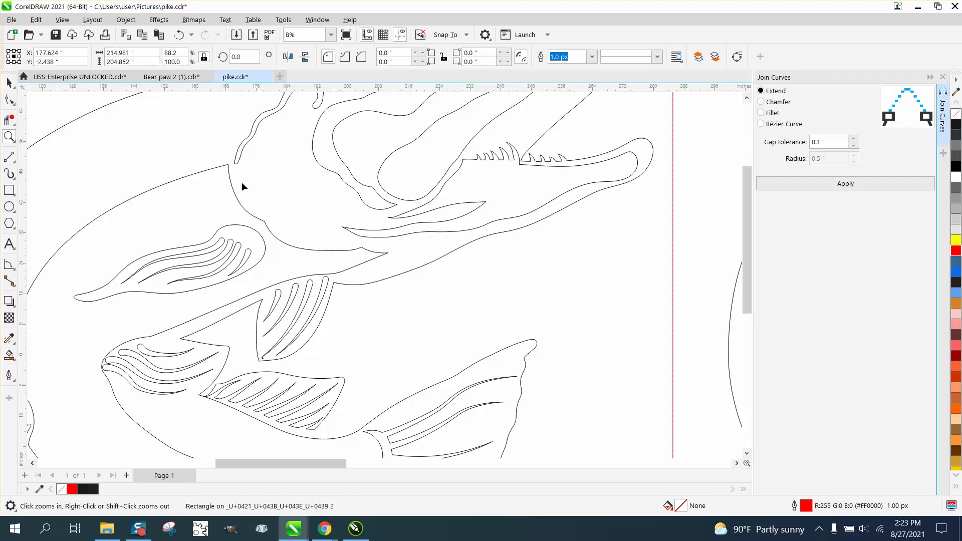
left_click(264, 246)
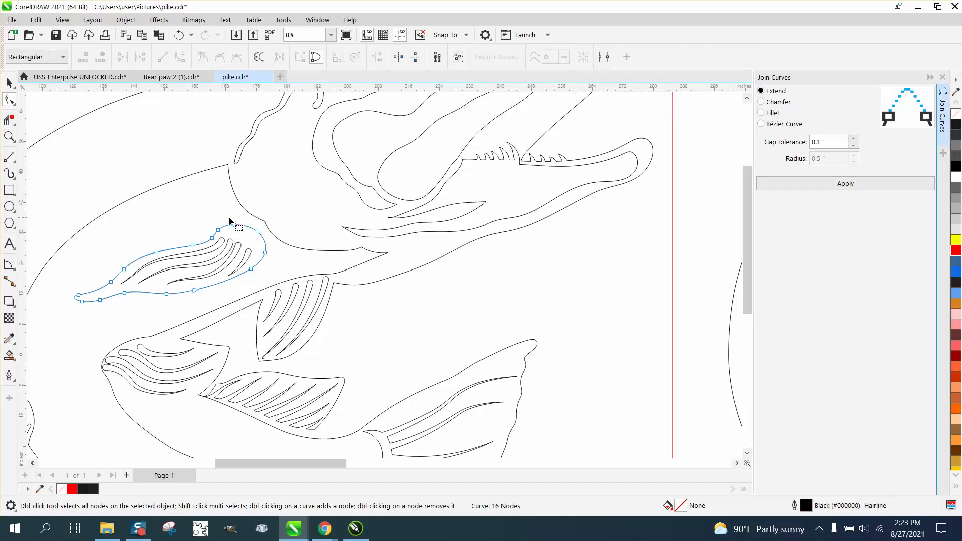
left_click_drag(229, 218, 282, 215)
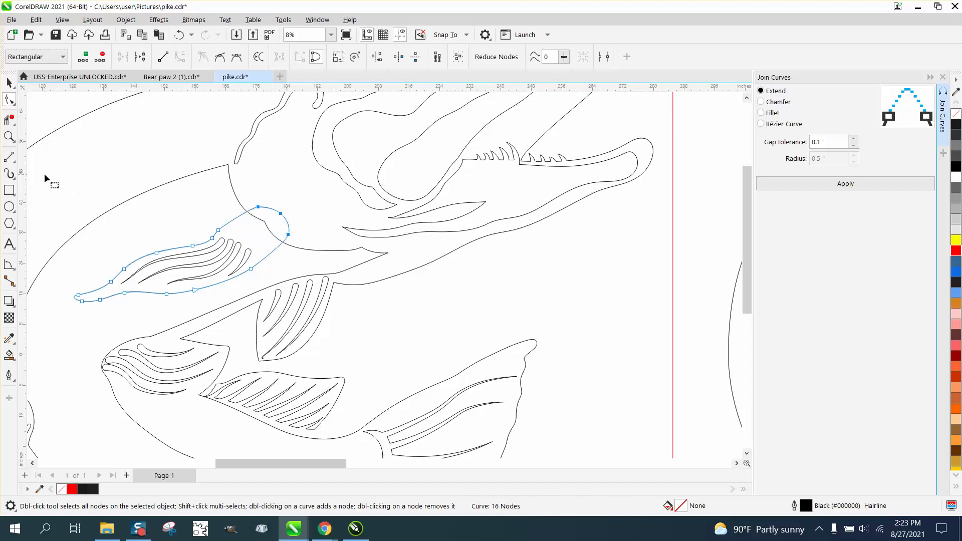
- Remove the overlapping segments between the upper fin and head outline with Virtual Segment Delete, and Smart Fill the framed pike's body black
left_click(9, 119)
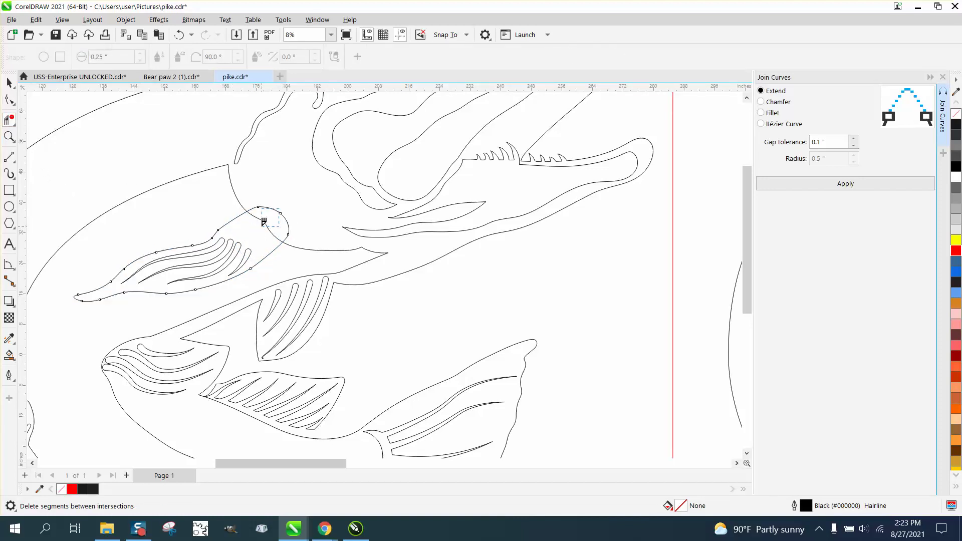
scroll(187, 239, "down", 2)
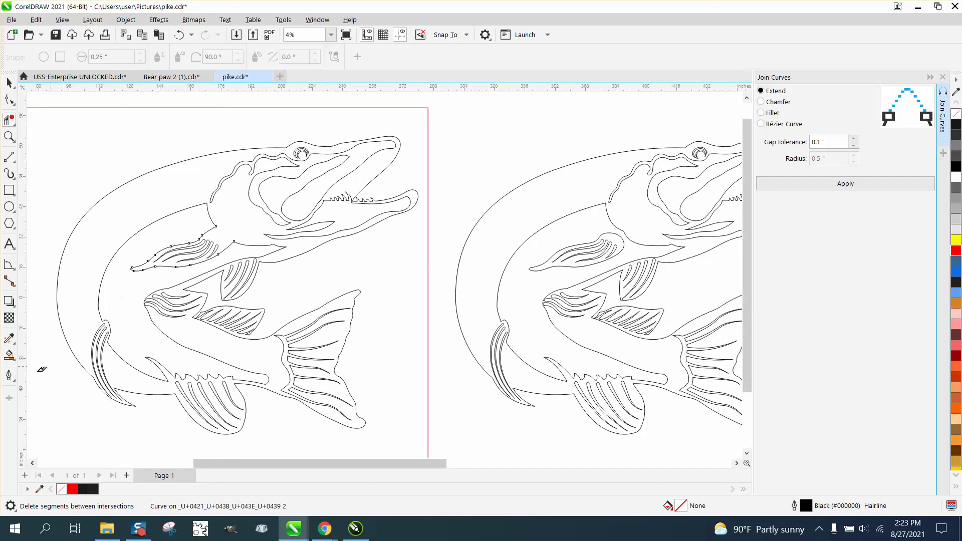
left_click(9, 355)
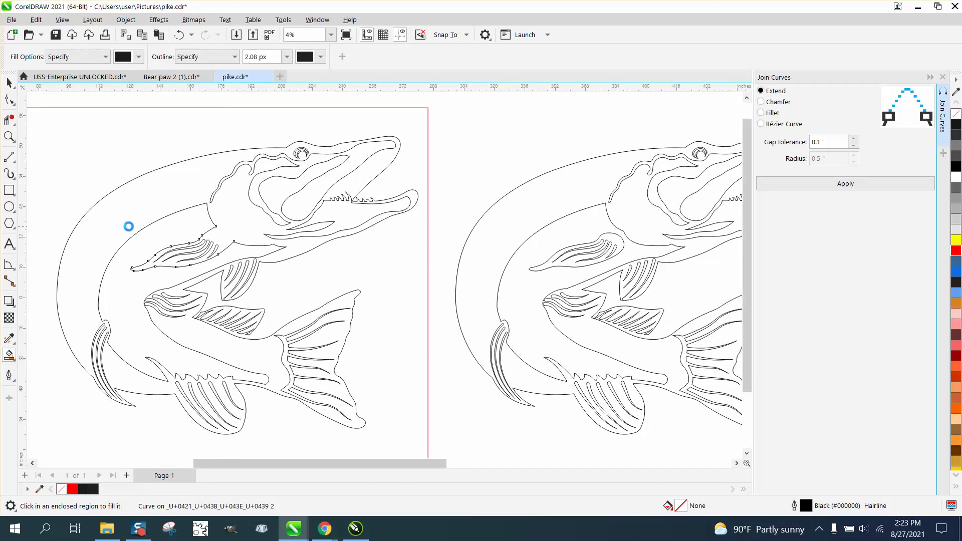
left_click(129, 227)
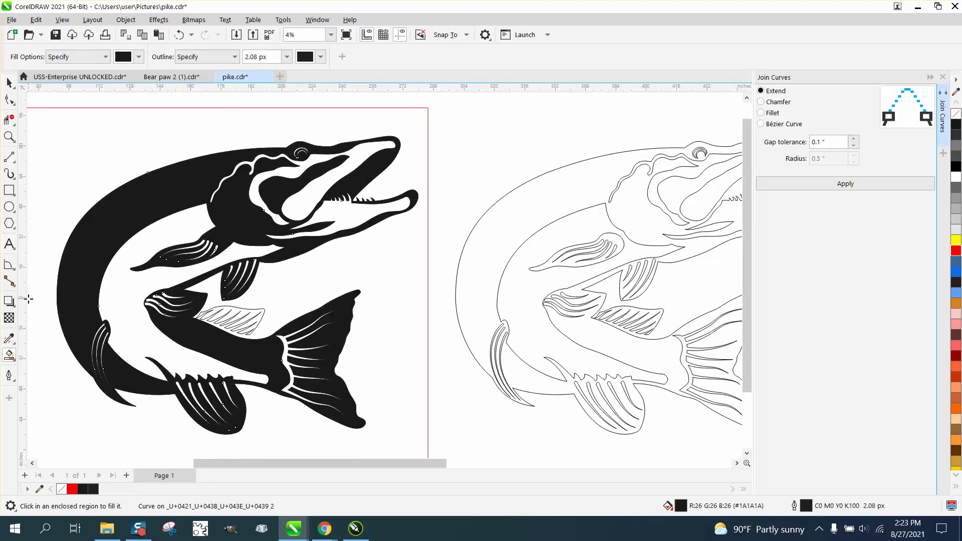
- Draw two short straight cutting lines across the duplicate pike's upper fin, one at each side of its rounded end
scroll(29, 299, "down", 1)
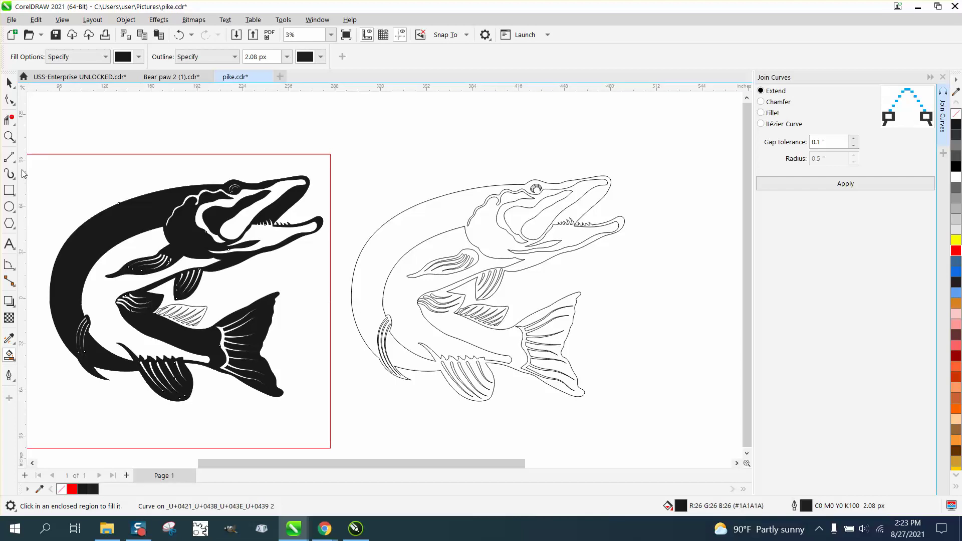
left_click(9, 137)
left_click_drag(396, 252, 539, 302)
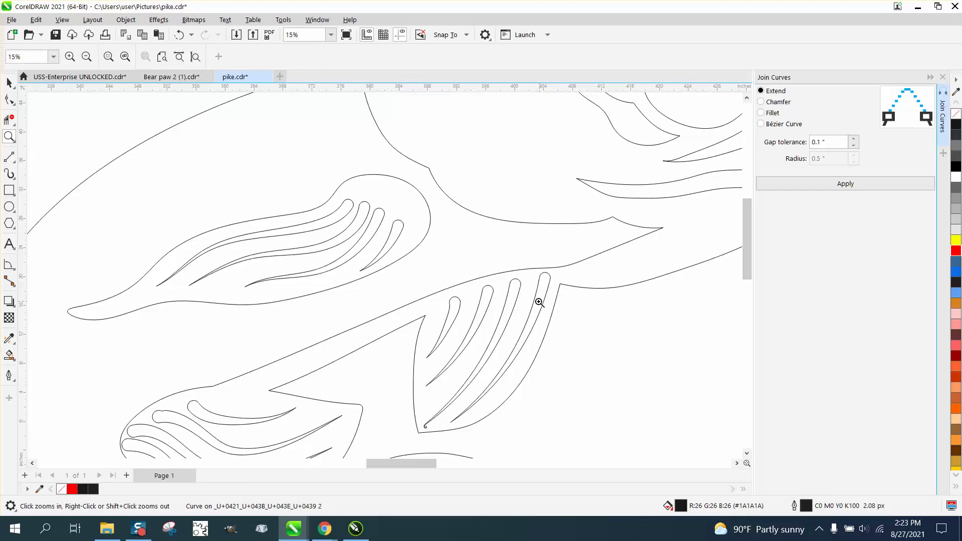
left_click(10, 119)
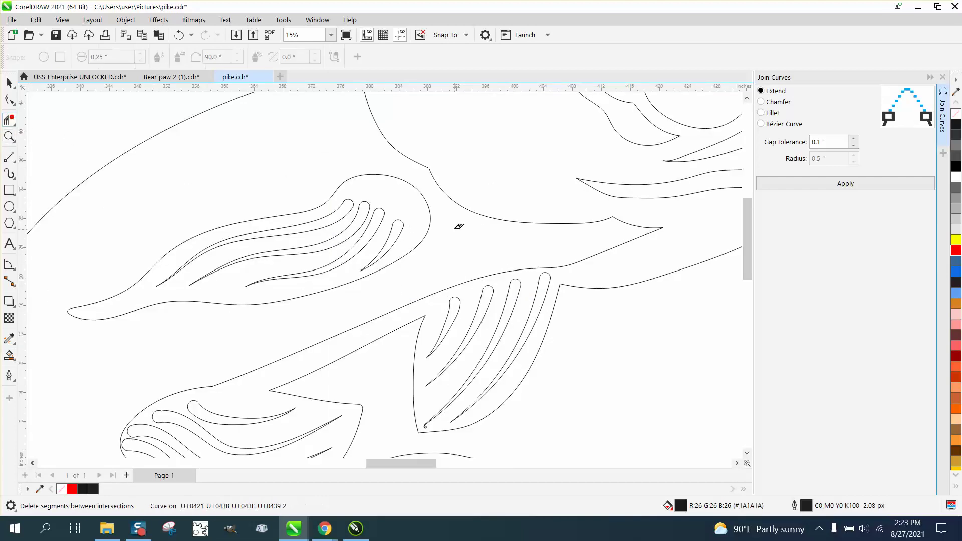
left_click(14, 161)
left_click(40, 174)
left_click_drag(339, 171, 349, 178)
left_click_drag(419, 217, 432, 236)
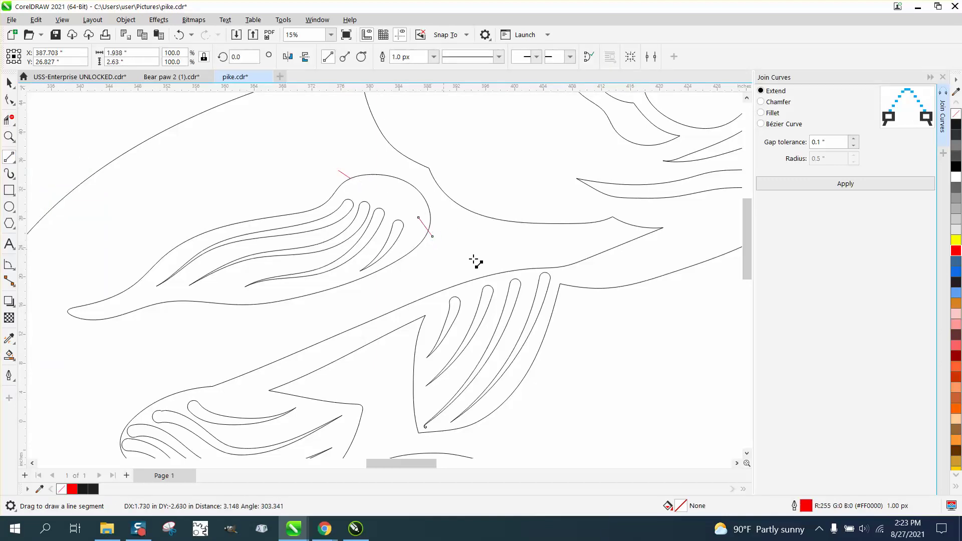
- Remove the fin's rounded end between the two cutting lines with Virtual Segment Delete, and delete both cutting lines
left_click(10, 121)
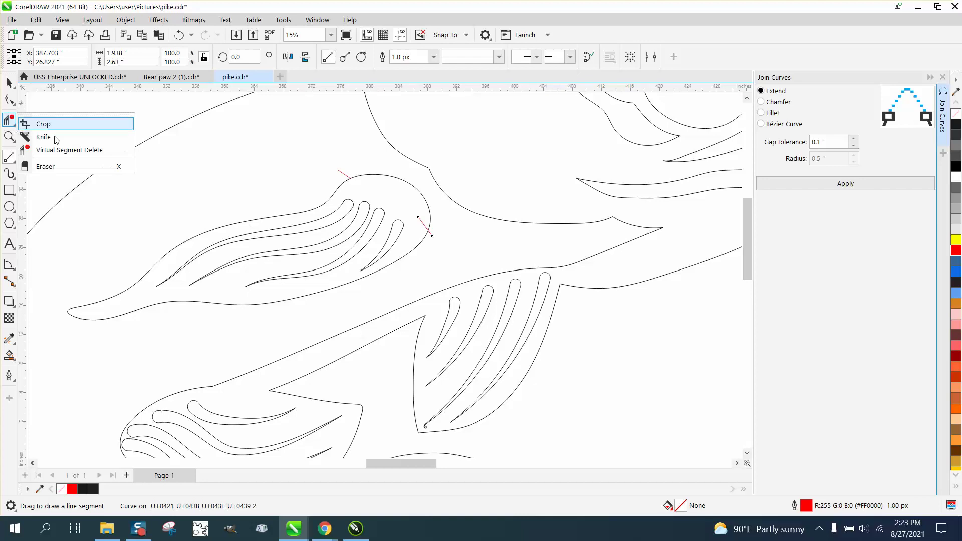
left_click(79, 152)
left_click(399, 178)
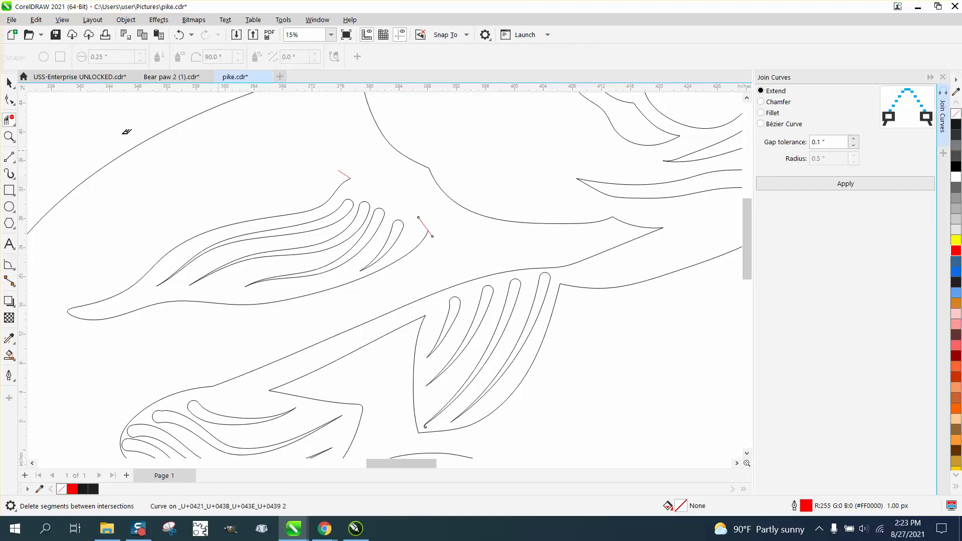
left_click(9, 81)
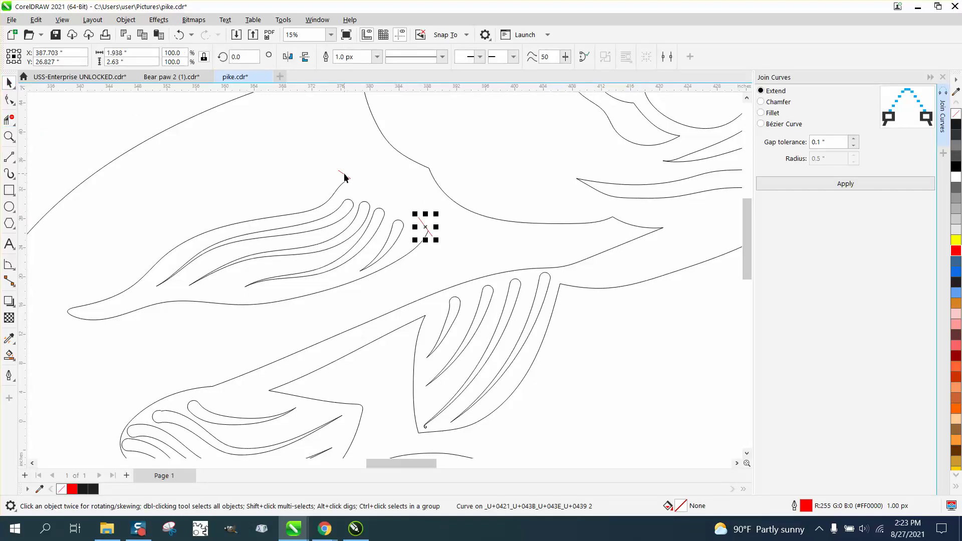
left_click(417, 215)
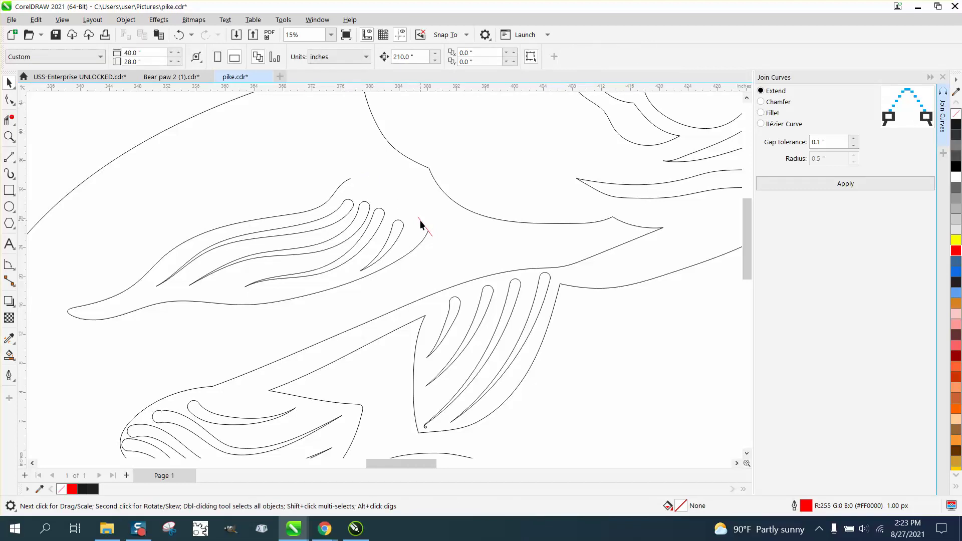
left_click(421, 226)
key("Delete")
- Try moving the opened fin curve away from its stripes and undo the move
left_click(426, 244)
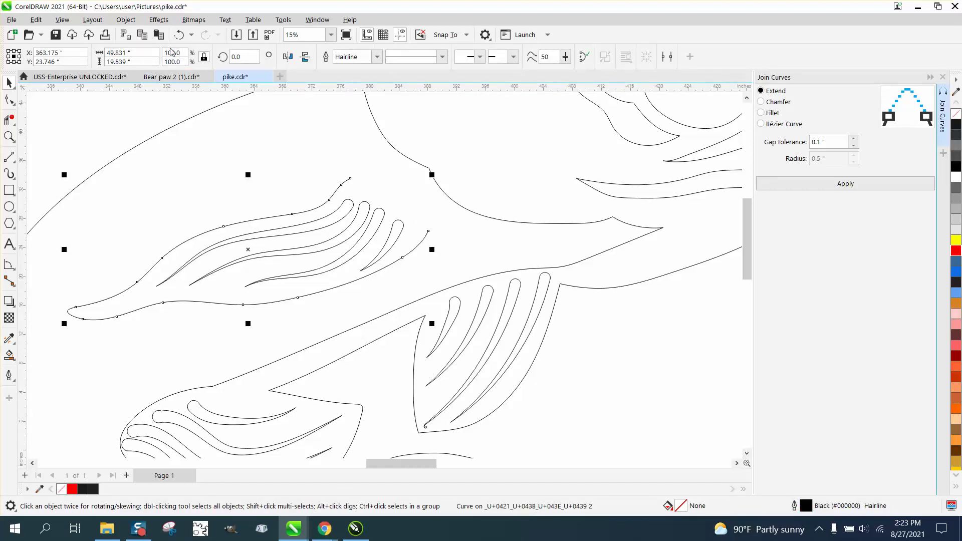
left_click(126, 20)
mouse_move(168, 217)
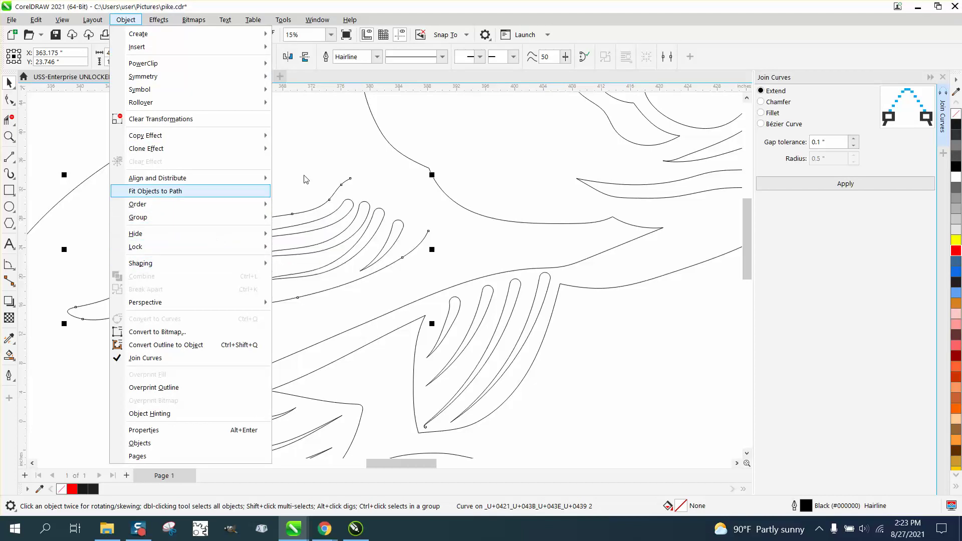
left_click(318, 169)
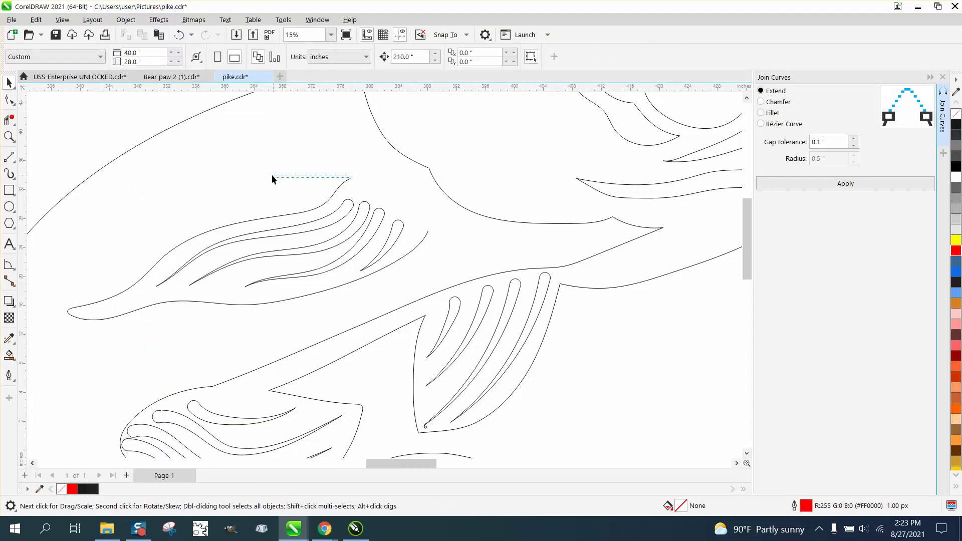
left_click_drag(345, 182, 277, 182)
left_click(344, 183)
left_click_drag(344, 182, 251, 146)
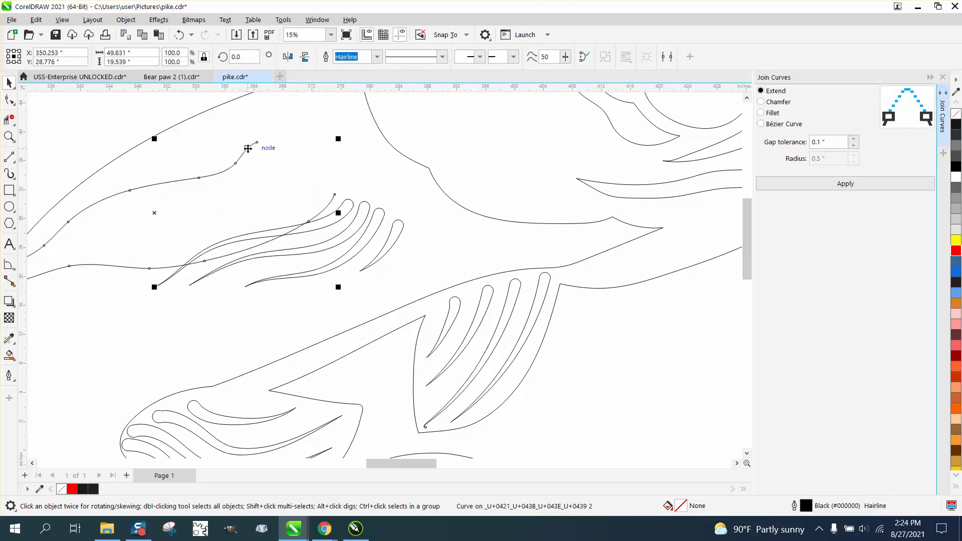
left_click(179, 34)
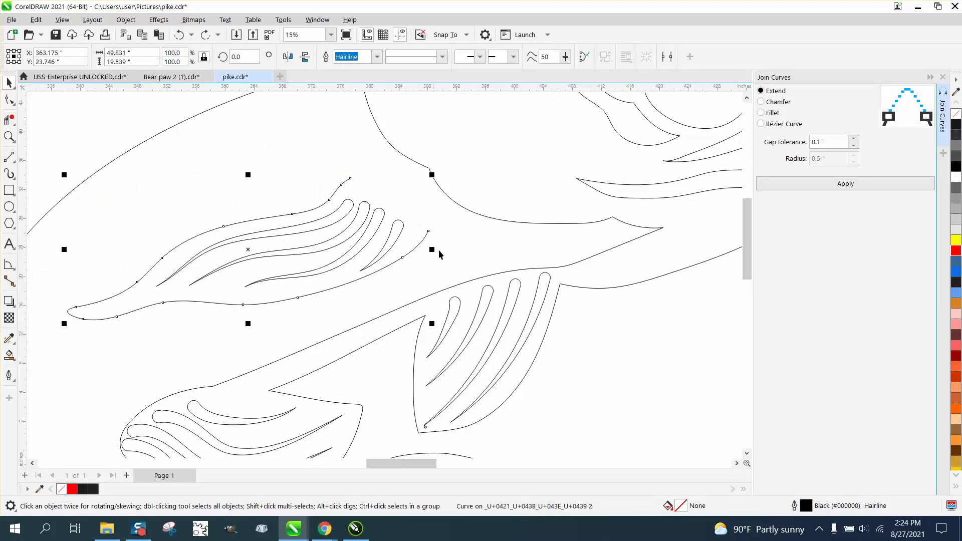
- Examine the two open end nodes of the upper fin curve
left_click(432, 233)
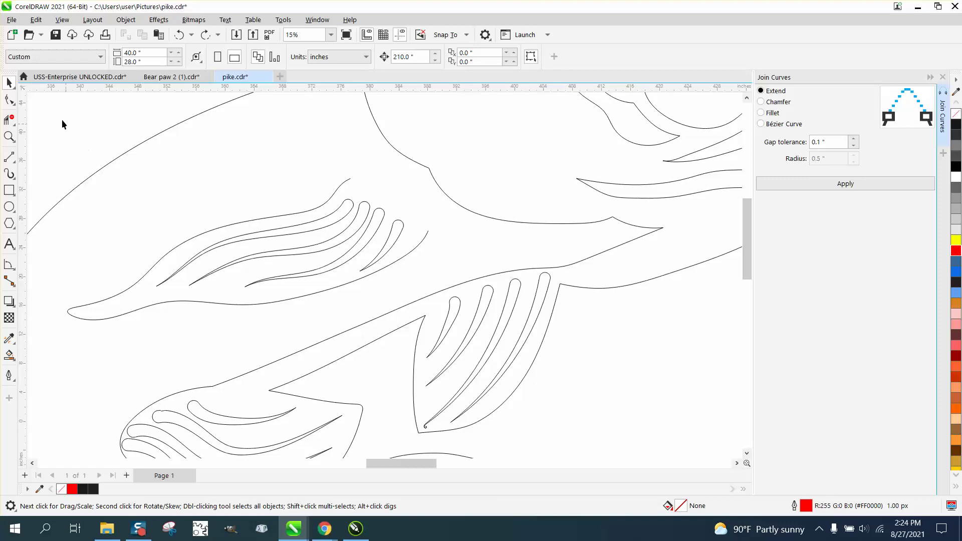
left_click(9, 99)
left_click(342, 185)
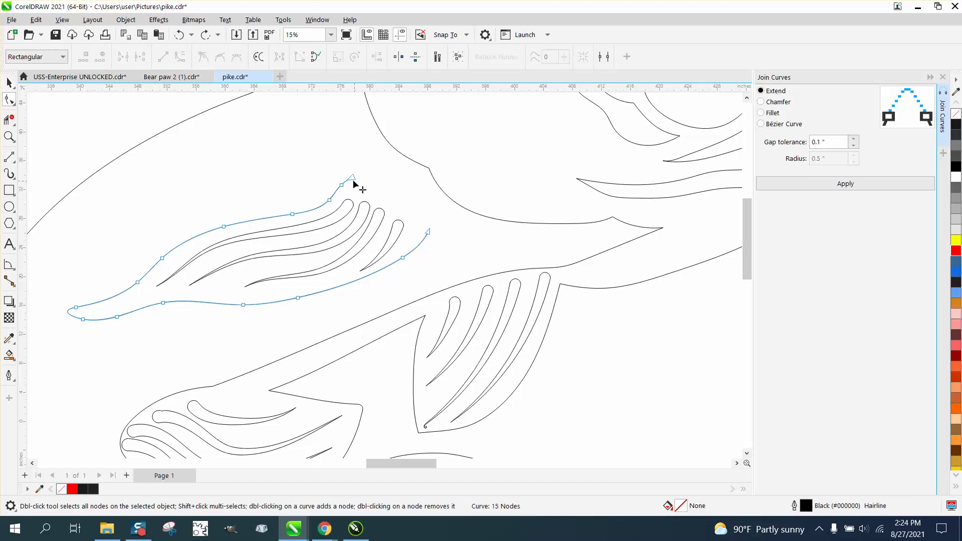
left_click(9, 137)
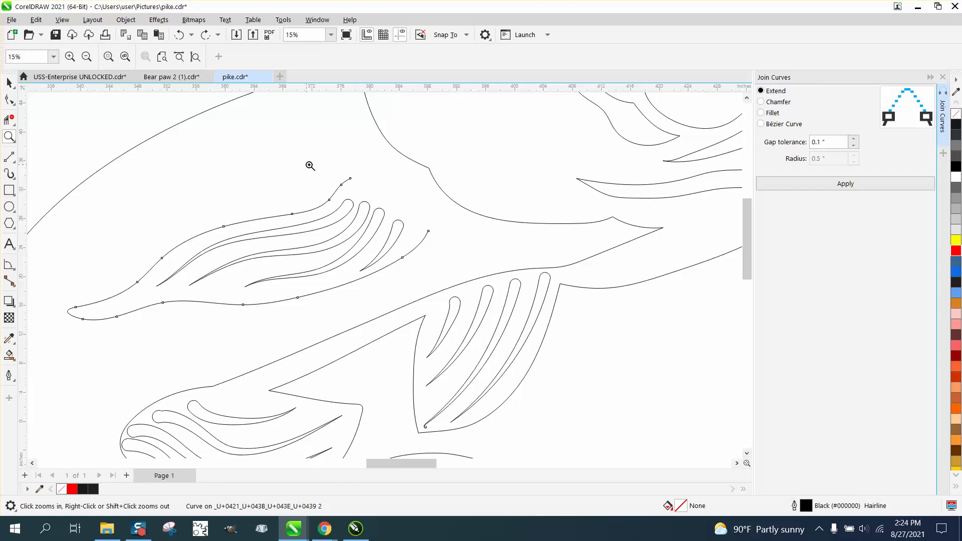
left_click_drag(316, 163, 438, 245)
key("F10")
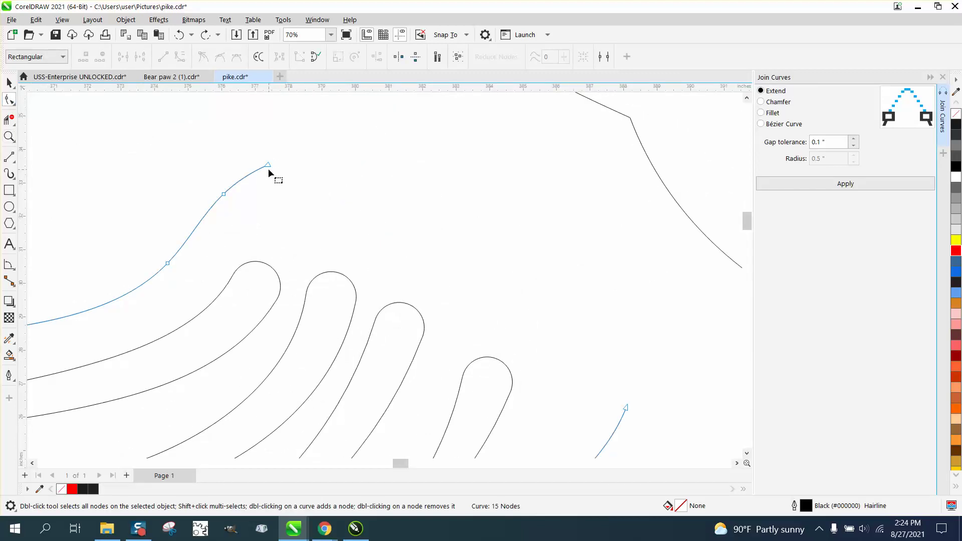
scroll(378, 165, "down", 5)
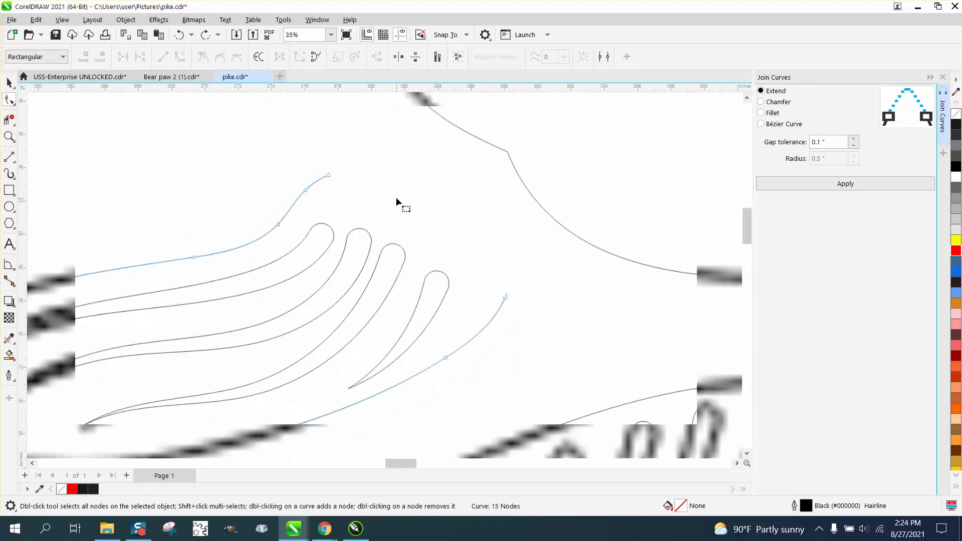
scroll(345, 187, "down", 3)
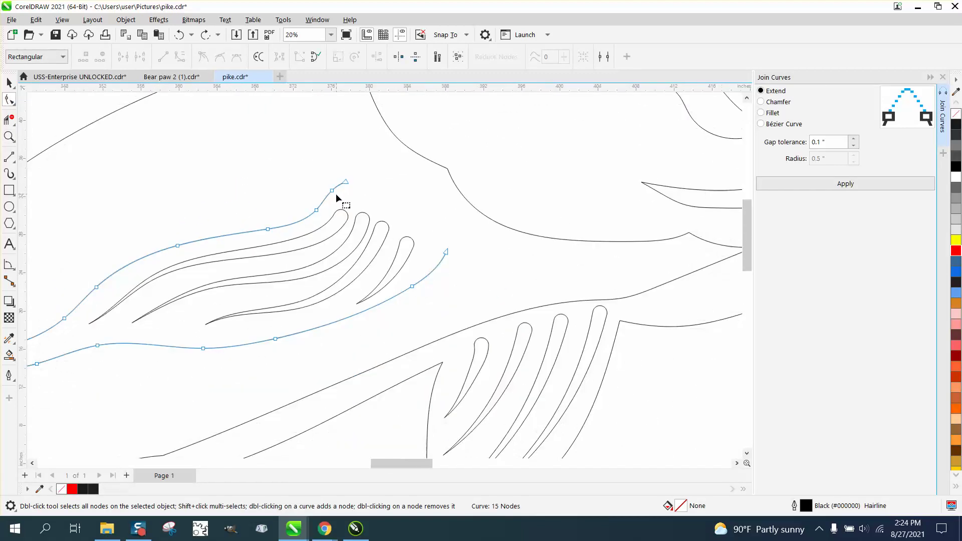
- Set the opened fin curve's outline width to 0.5 in, with inches as the width unit
left_click(6, 81)
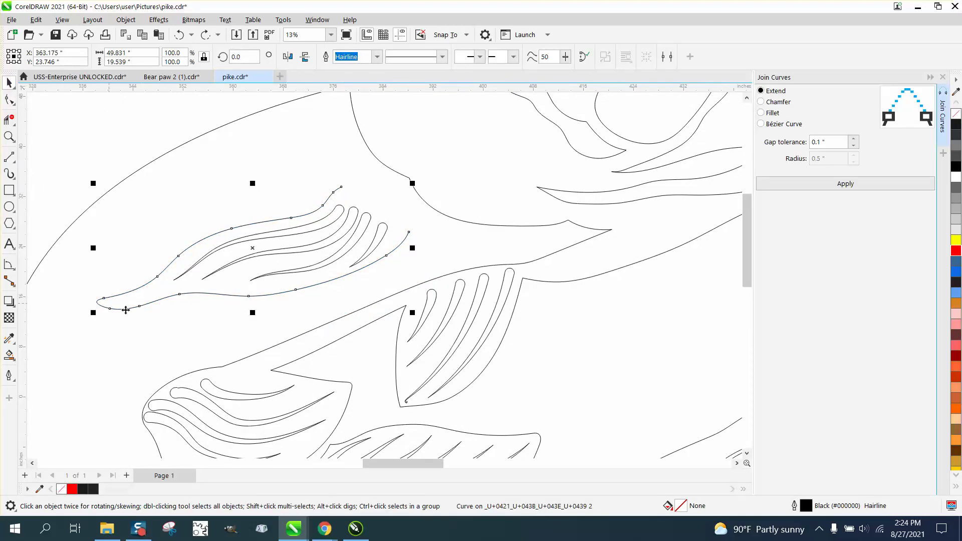
scroll(293, 263, "down", 1)
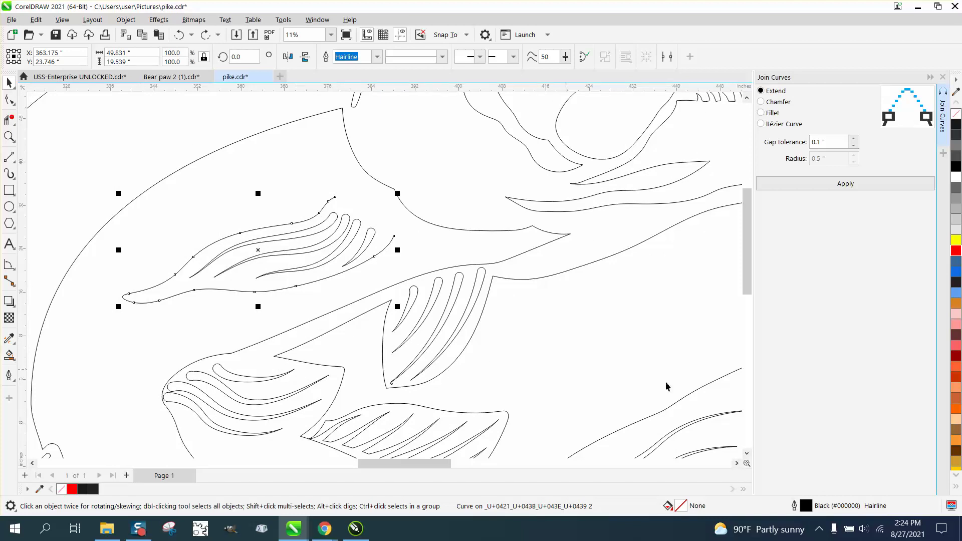
double_click(806, 507)
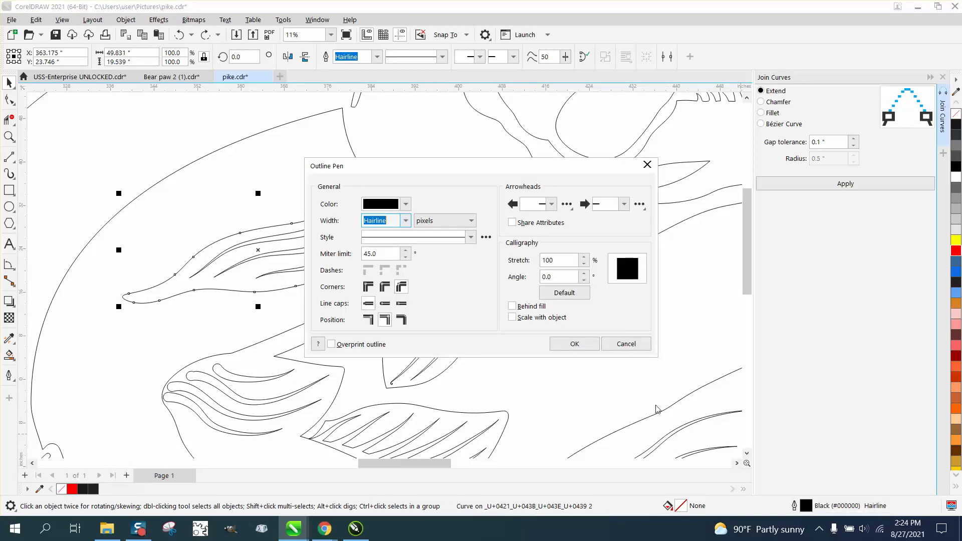
left_click(472, 221)
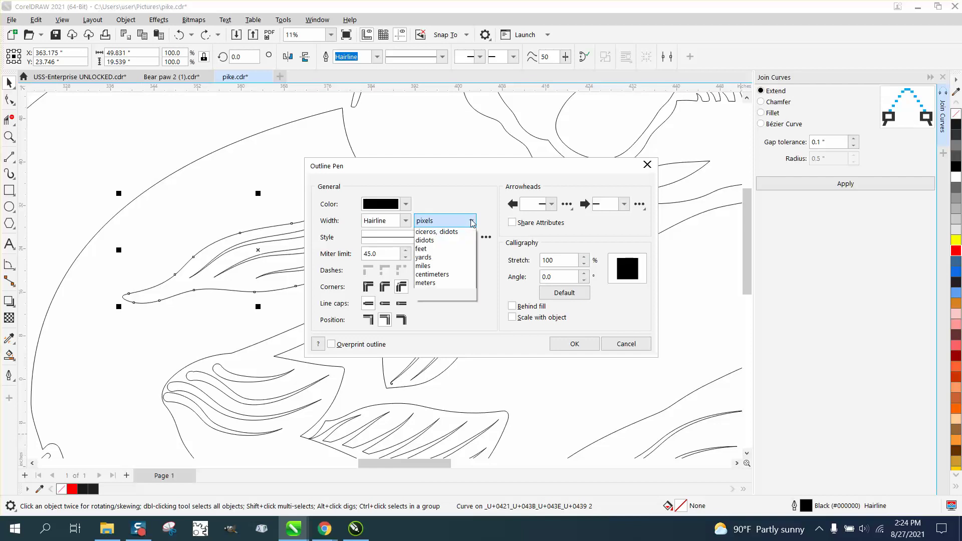
left_click(426, 233)
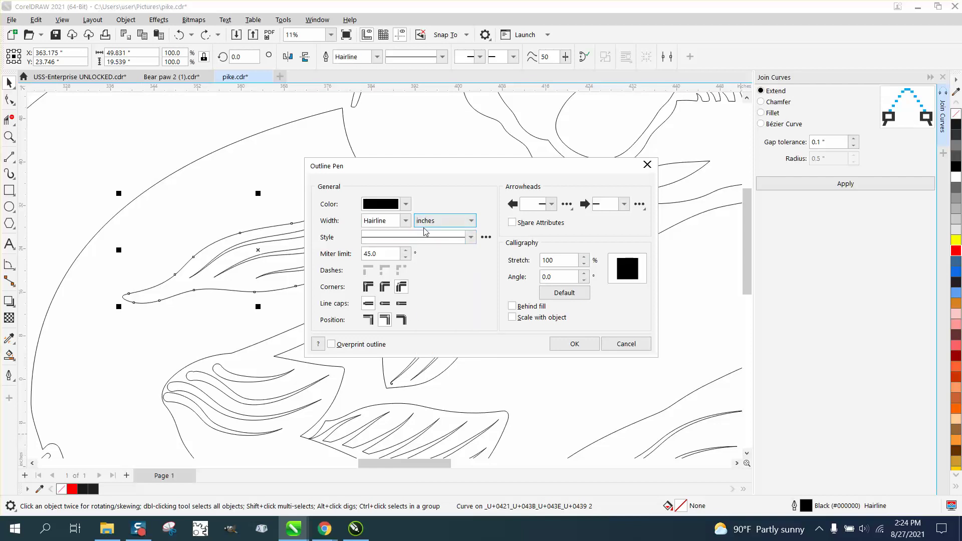
left_click(406, 221)
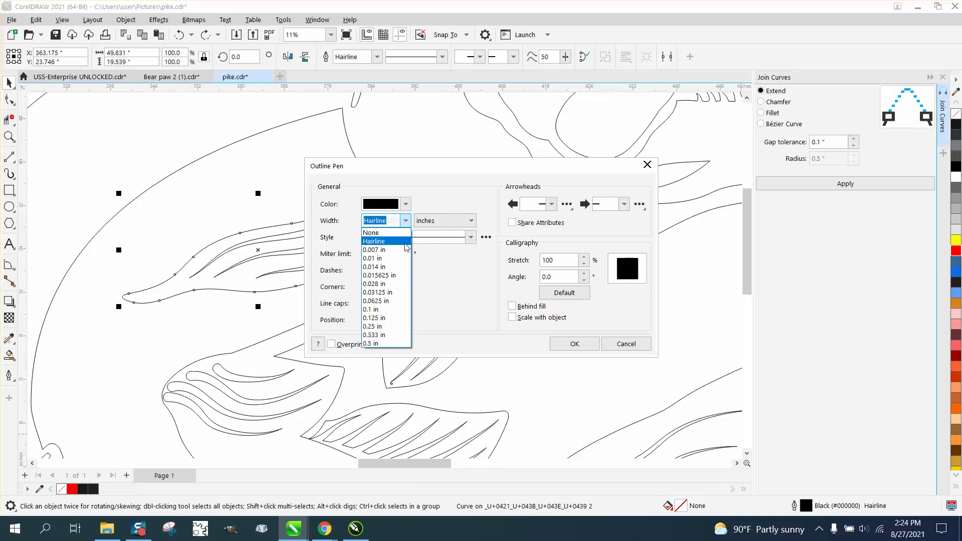
left_click(373, 326)
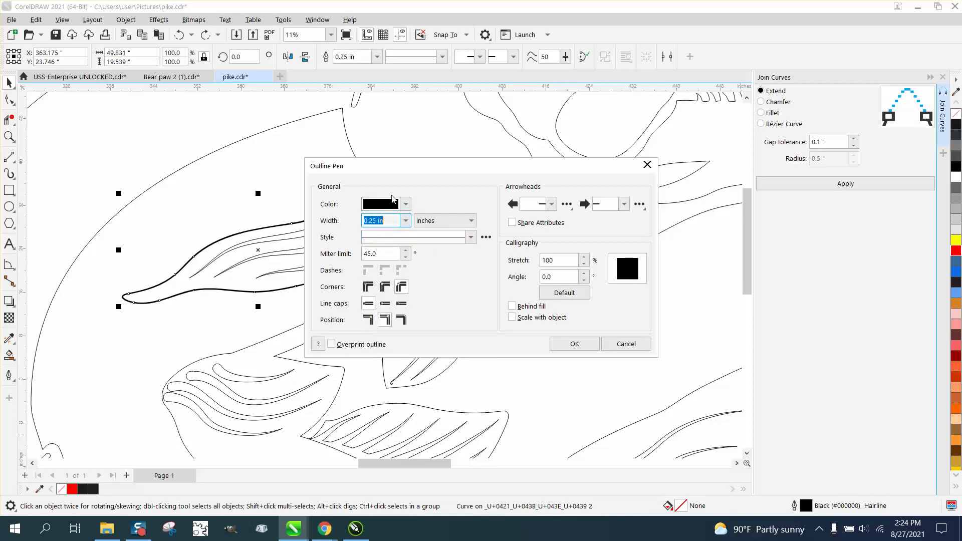
left_click(405, 221)
left_click(377, 344)
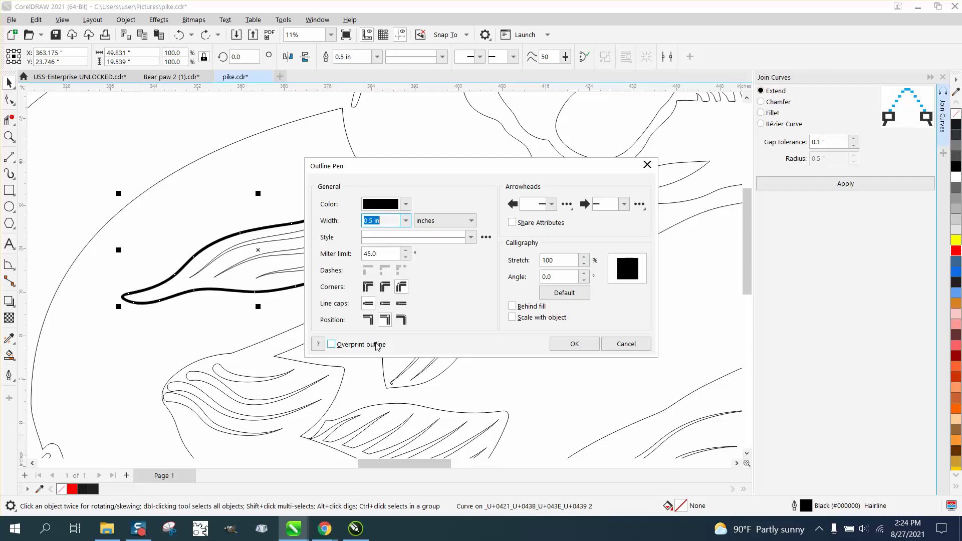
left_click(556, 346)
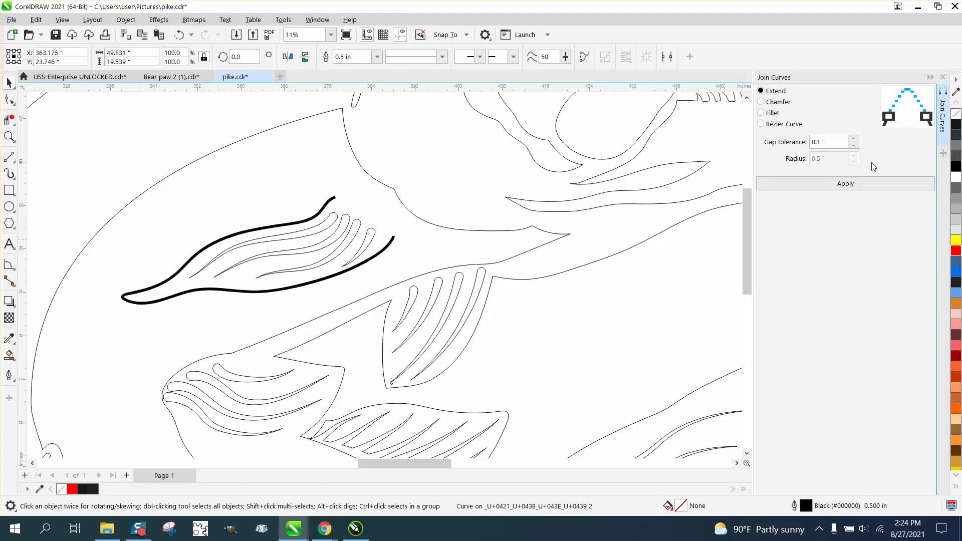
- Convert the fin's thick outline to an object, remove its fill and give it a thin dark grey (#1A1A1A) outline
left_click(334, 199)
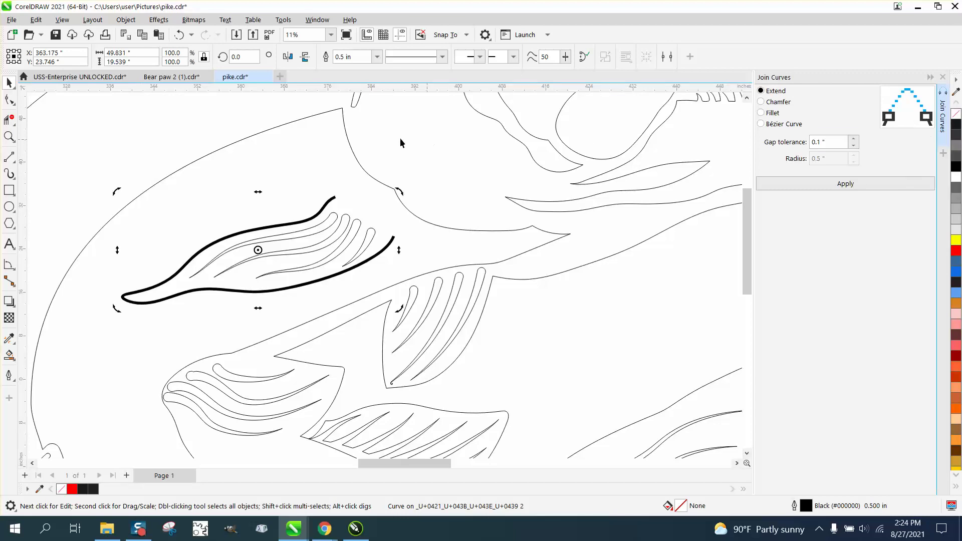
left_click(125, 21)
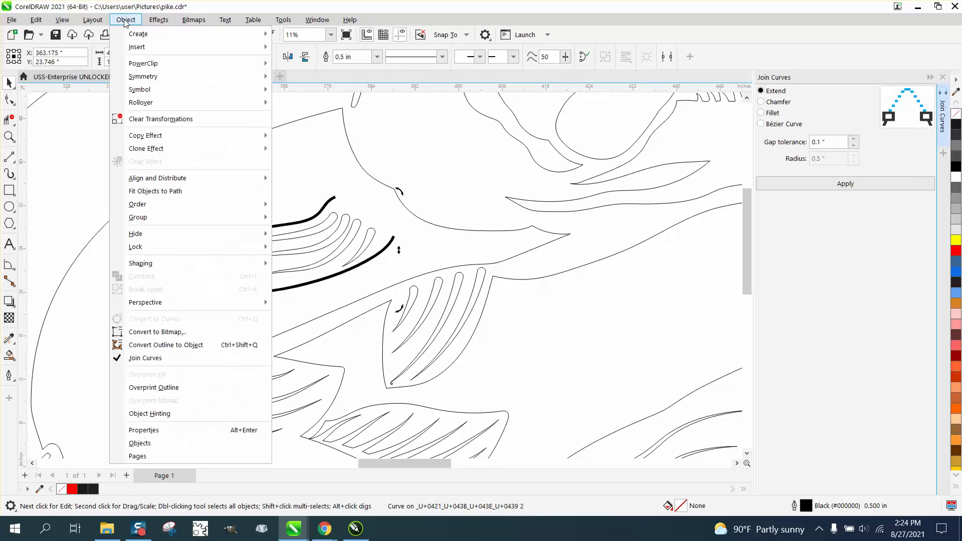
left_click(193, 345)
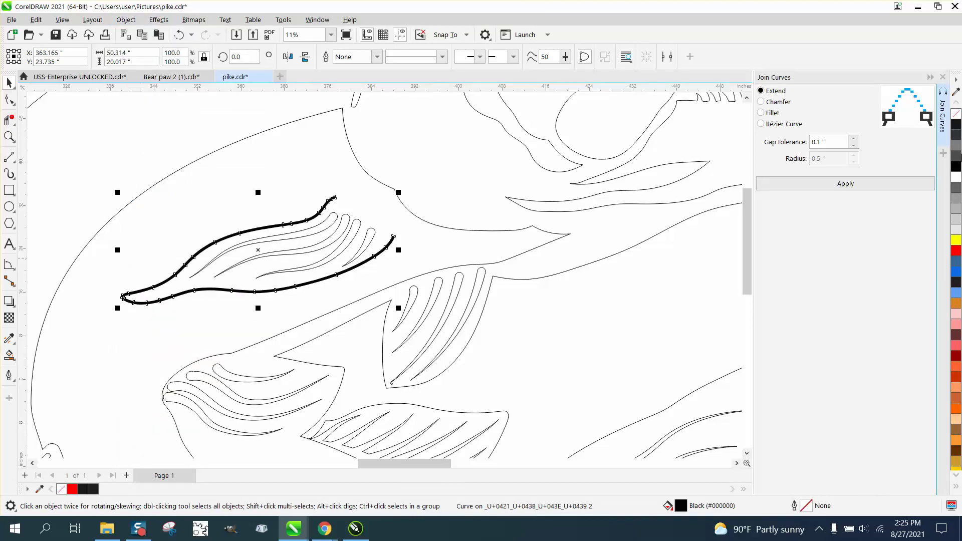
left_click(957, 114)
right_click(957, 134)
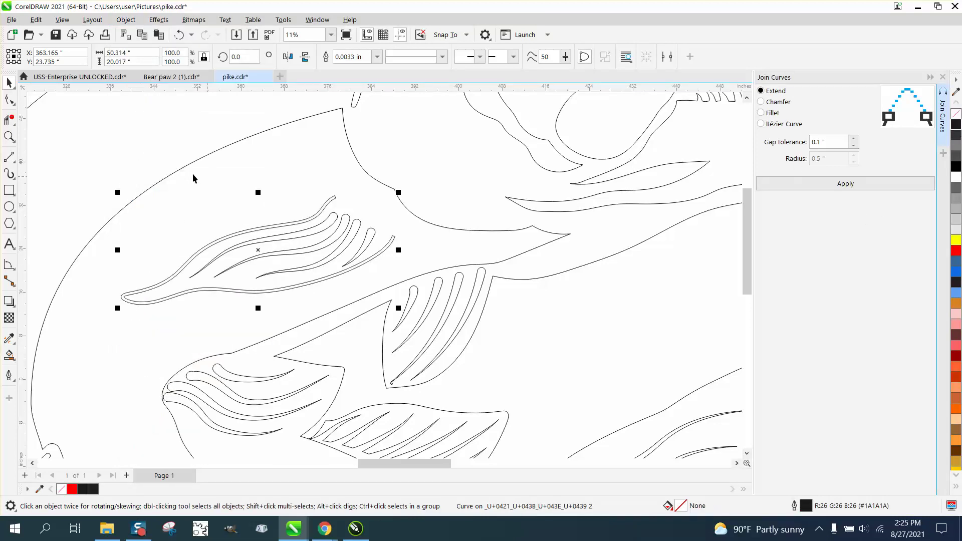
- Try Smart Fill on the pike's body around the double-line fin, and undo the fill
left_click(9, 136)
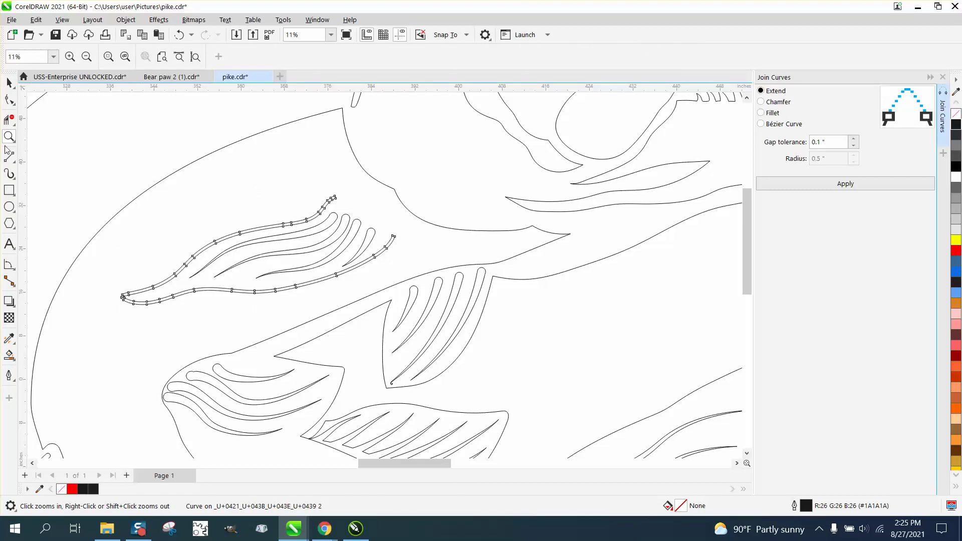
left_click_drag(271, 187, 436, 296)
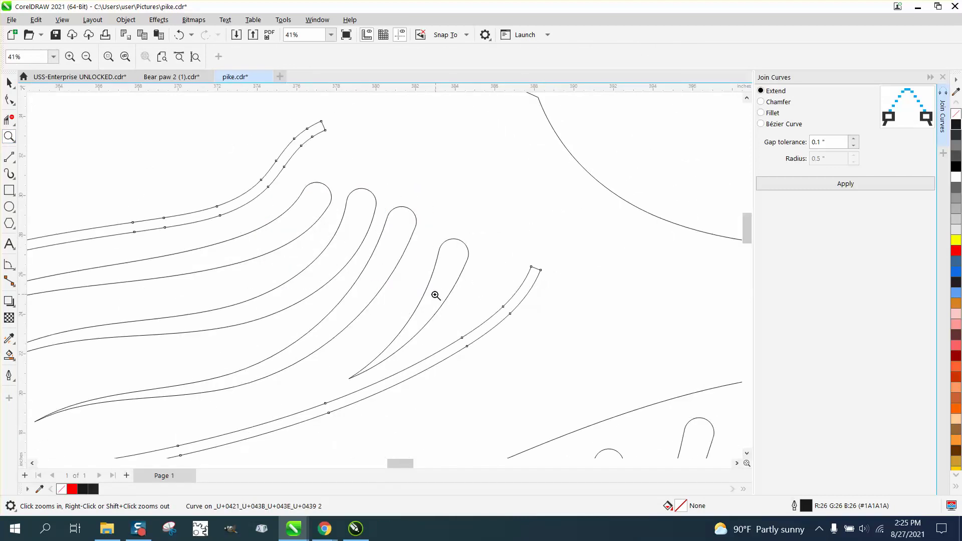
scroll(369, 290, "down", 4)
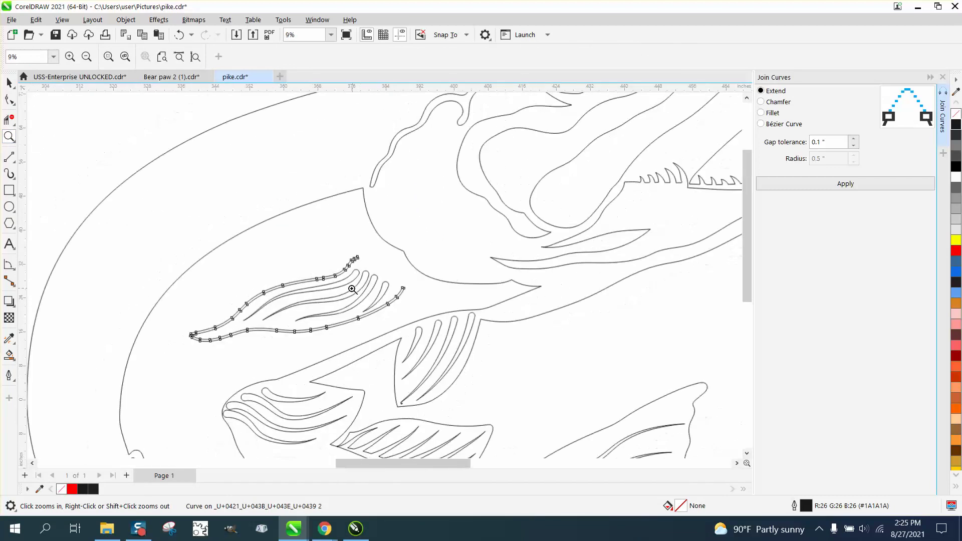
left_click(9, 355)
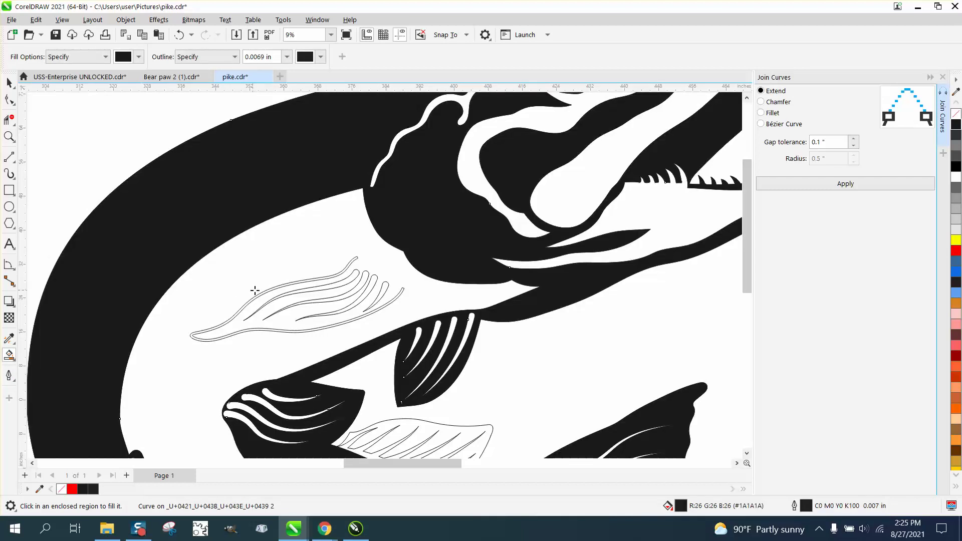
scroll(284, 300, "down", 1)
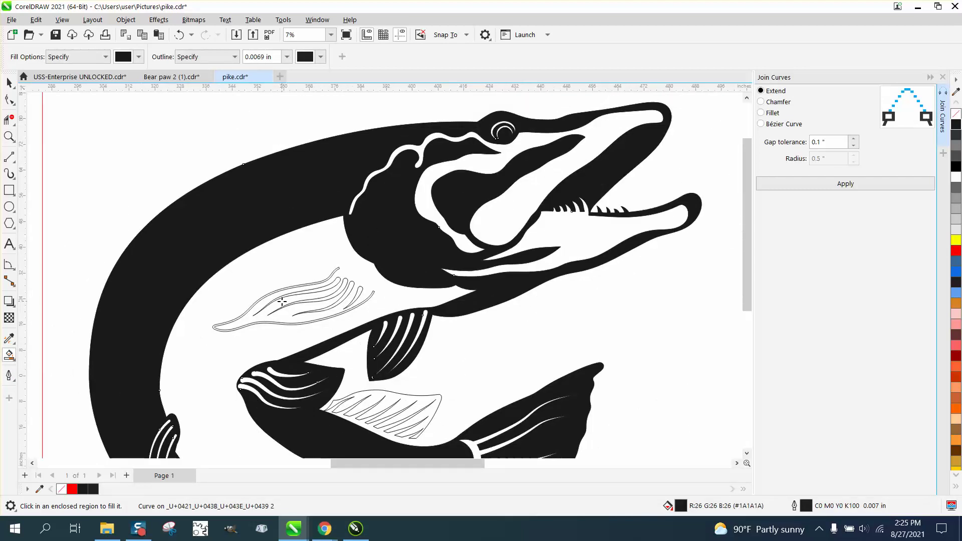
scroll(283, 301, "down", 1)
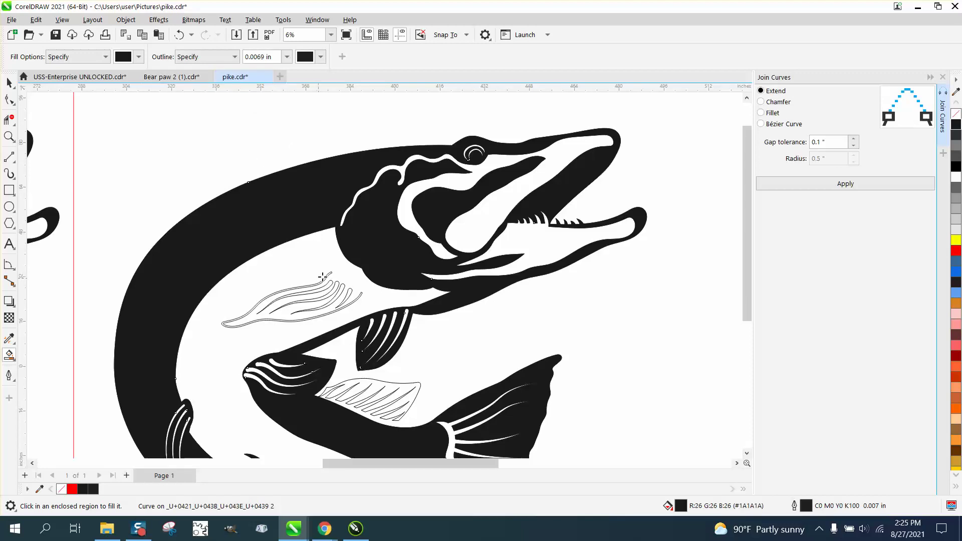
scroll(261, 182, "down", 1)
scroll(334, 213, "down", 1)
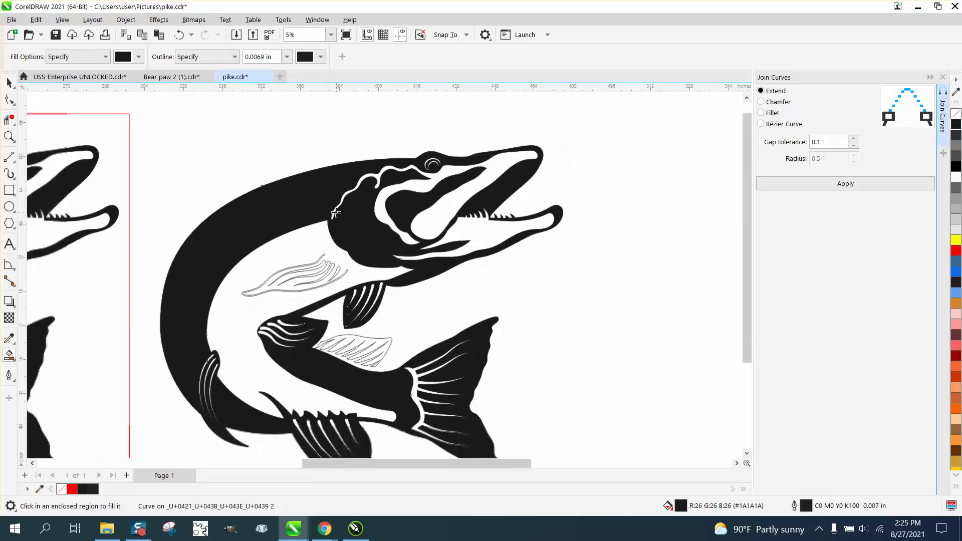
scroll(301, 222, "down", 1)
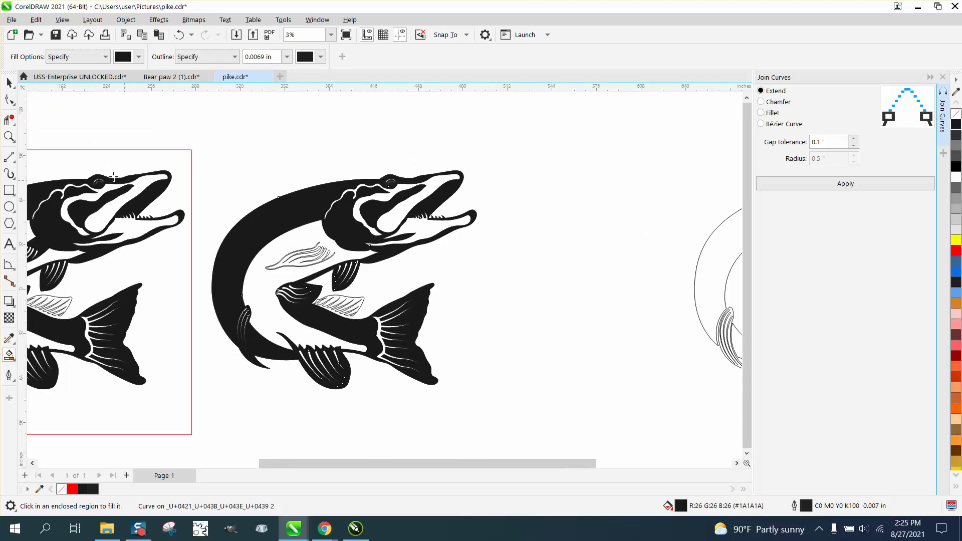
left_click(179, 35)
- Move the fin band's upper end nodes about 9 in and its lower end nodes outward, so both ends cross the head outline
left_click(9, 137)
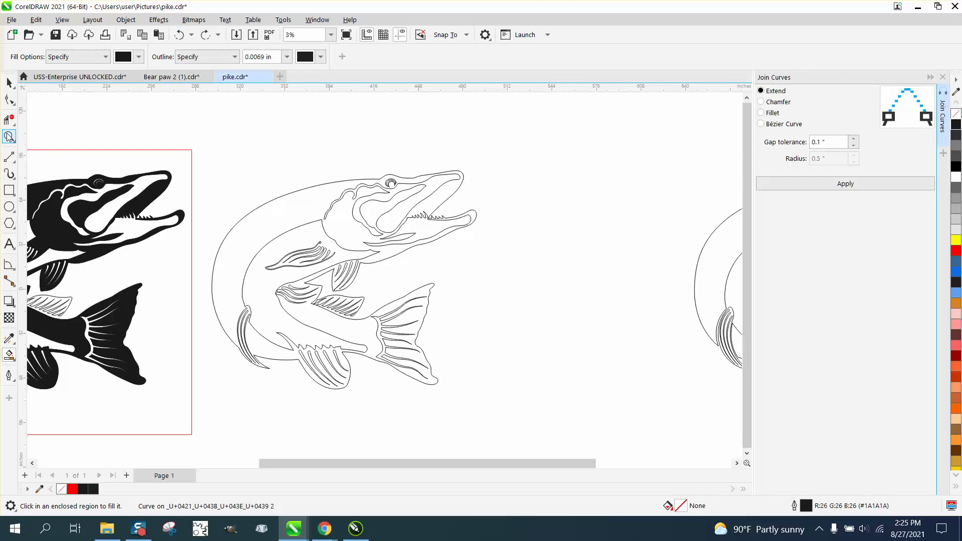
scroll(264, 199, "up", 1)
left_click_drag(314, 228, 443, 309)
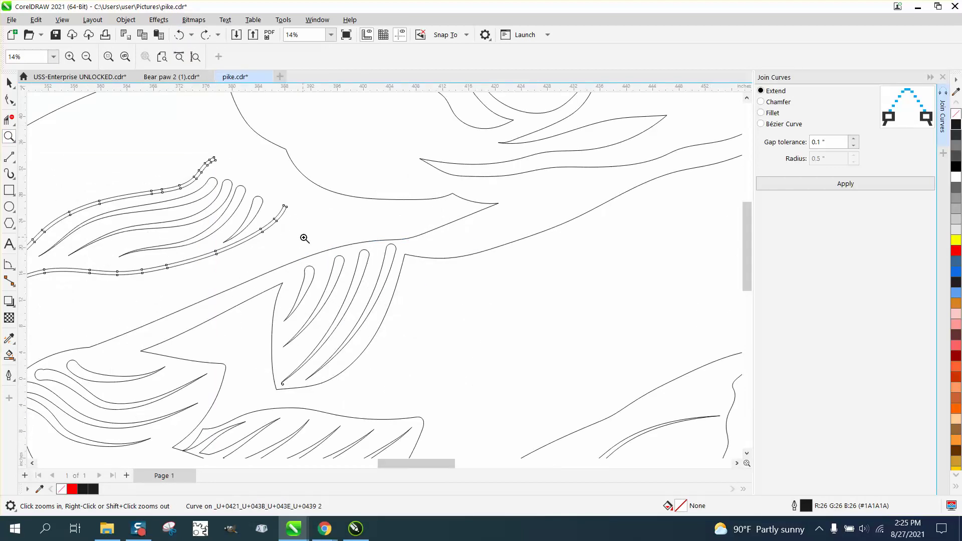
scroll(303, 243, "down", 1)
left_click(9, 82)
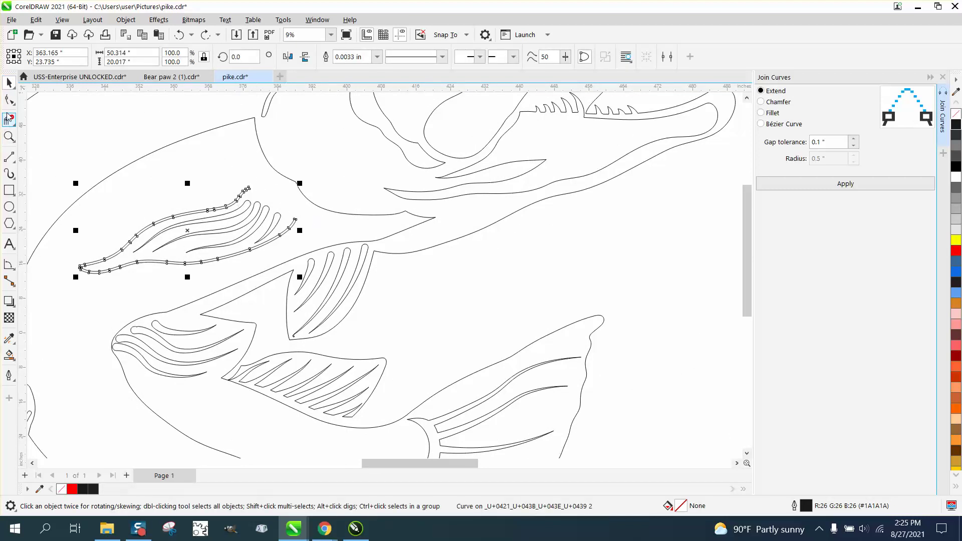
left_click(9, 136)
left_click_drag(215, 169, 408, 286)
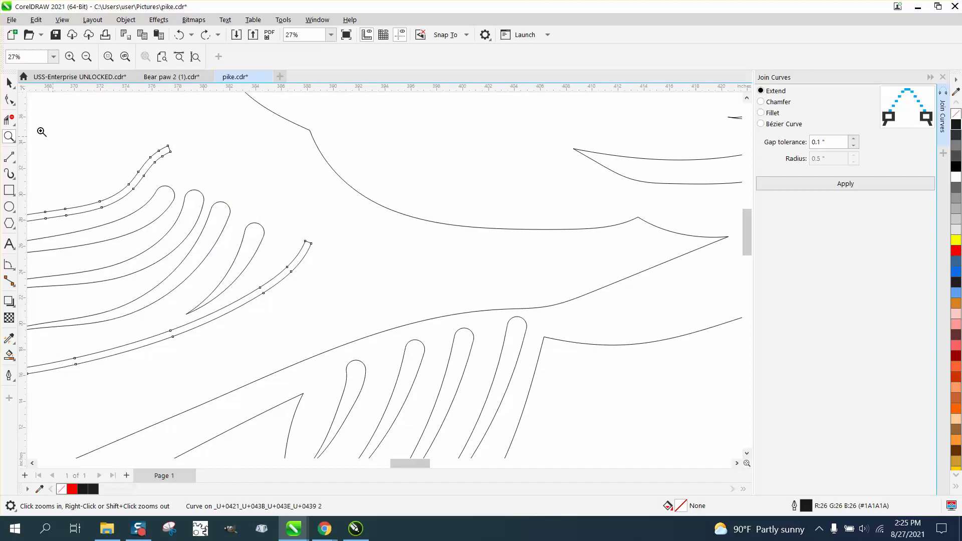
left_click(9, 98)
left_click_drag(174, 157, 279, 106)
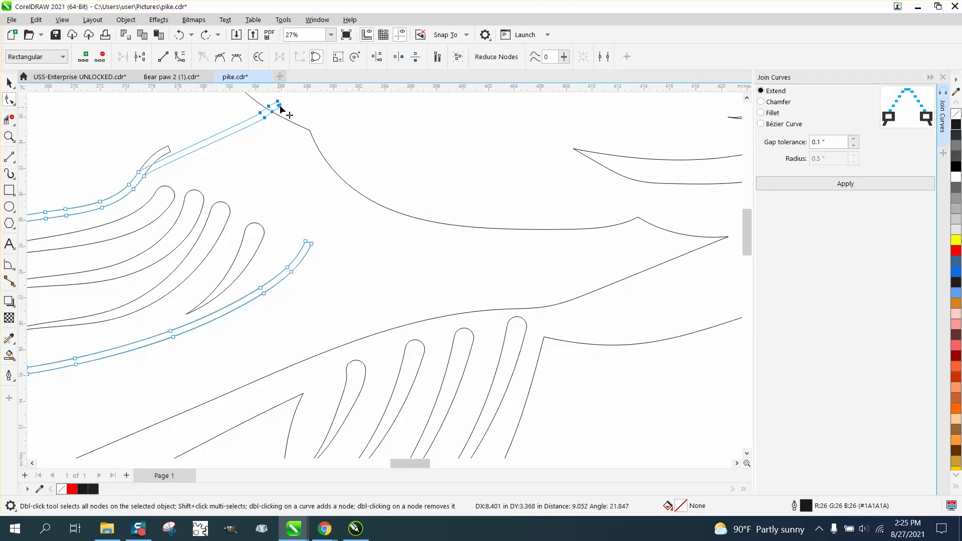
left_click_drag(296, 232, 394, 193)
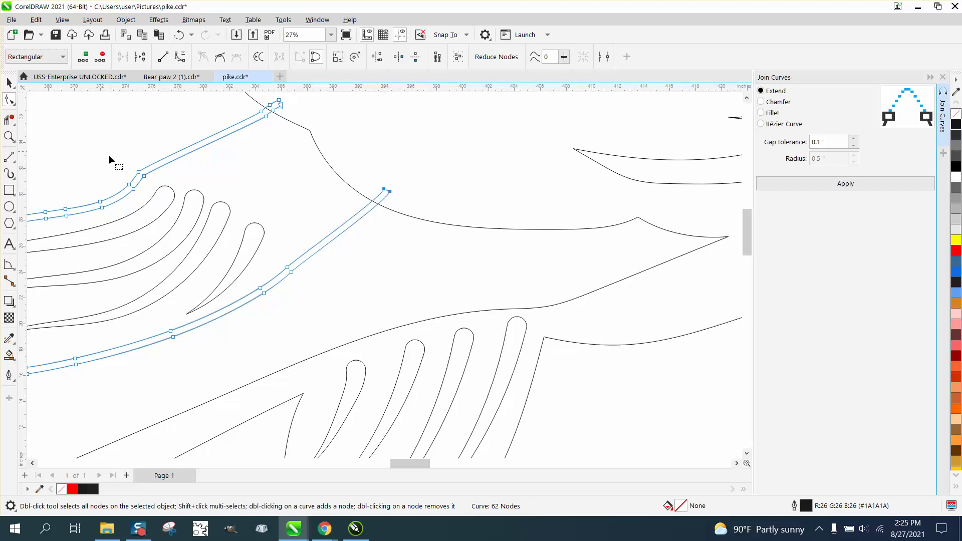
- Delete the surplus nodes at the bends of both stretched fin band ends to smooth the curves
left_click_drag(112, 157, 172, 204)
key("Delete")
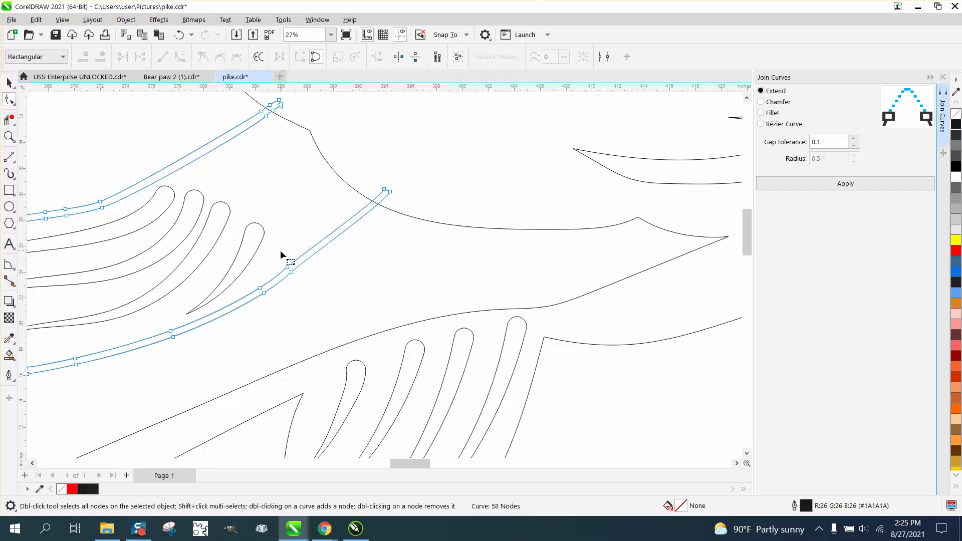
left_click_drag(303, 294, 304, 294)
key("Delete")
- Delete the fin band's two end segments that protrude past the head outline, using Virtual Segment Delete
left_click(12, 119)
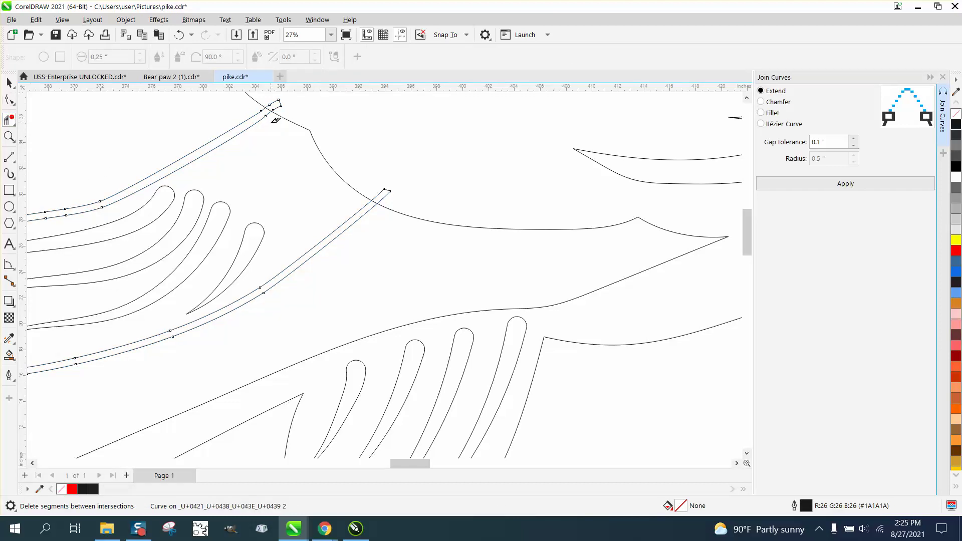
left_click(278, 102)
left_click(383, 196)
- Apply Smart Fill to the pike's body region so the body, head and upper fin's band fill as one connected shape
scroll(384, 201, "down", 4)
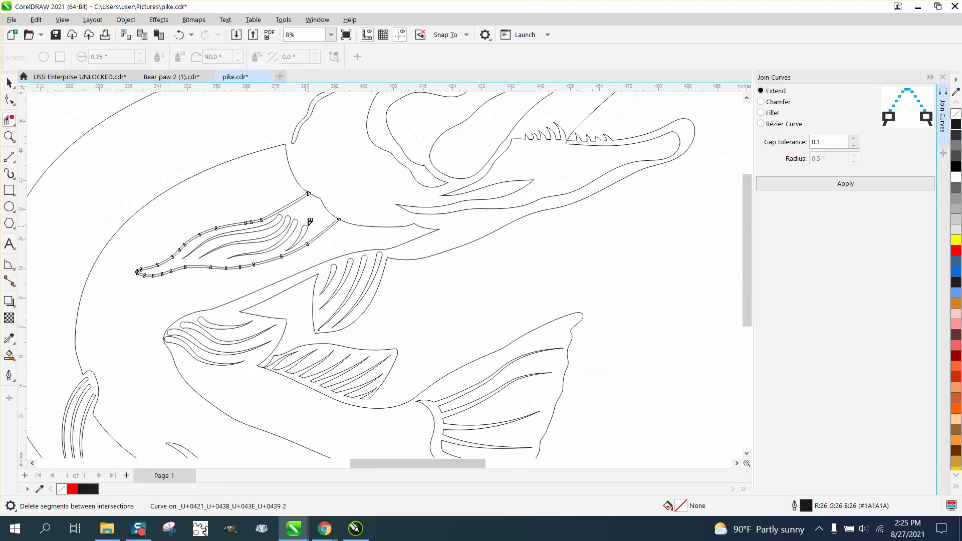
left_click(9, 355)
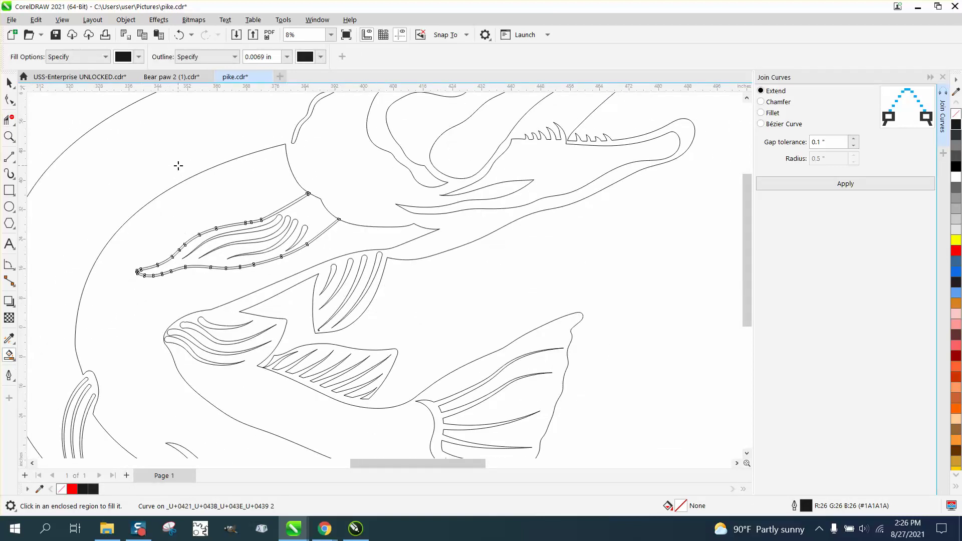
left_click(177, 167)
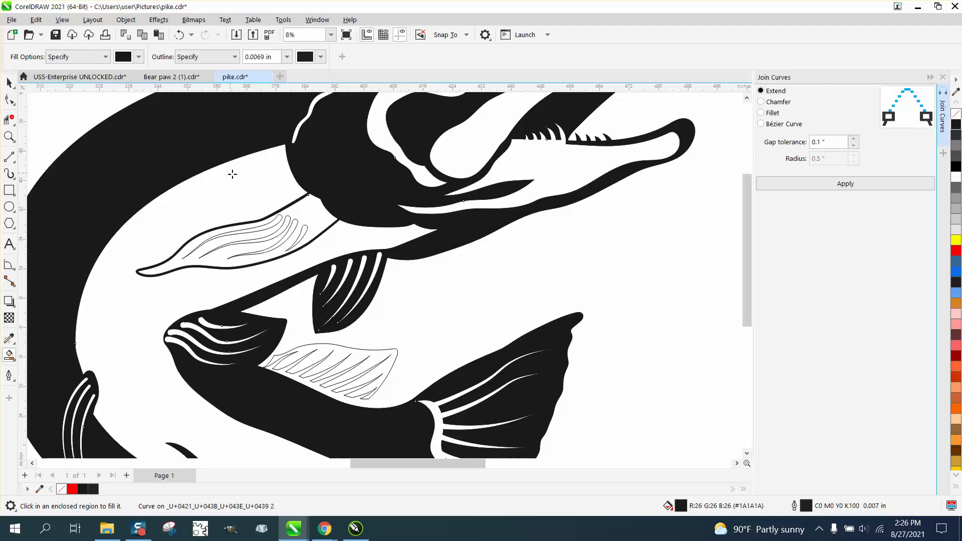
- Compare the filled pike with the neighbouring copies, examining the red-framed pike's upper fin and bottom fin up close
scroll(266, 164, "down", 1)
scroll(416, 221, "down", 1)
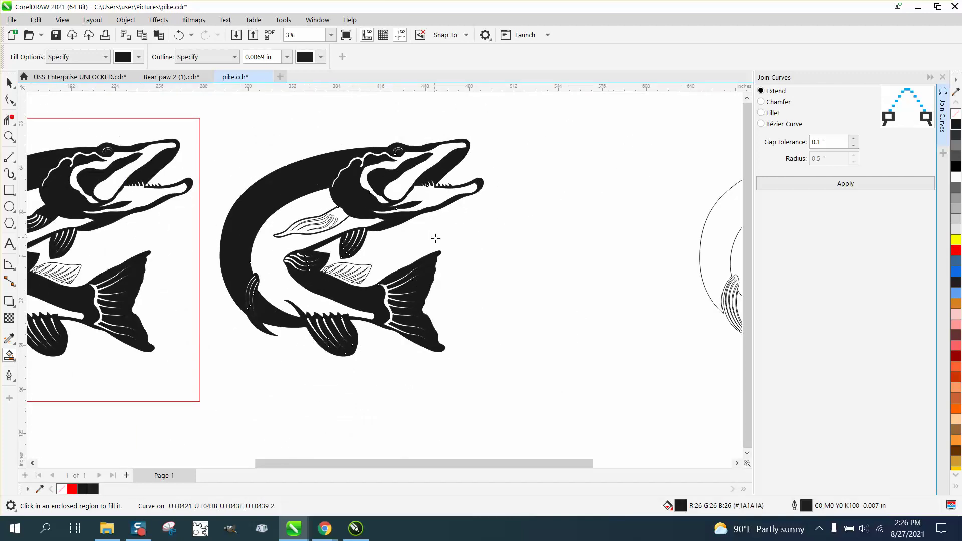
scroll(436, 239, "down", 1)
left_click(9, 136)
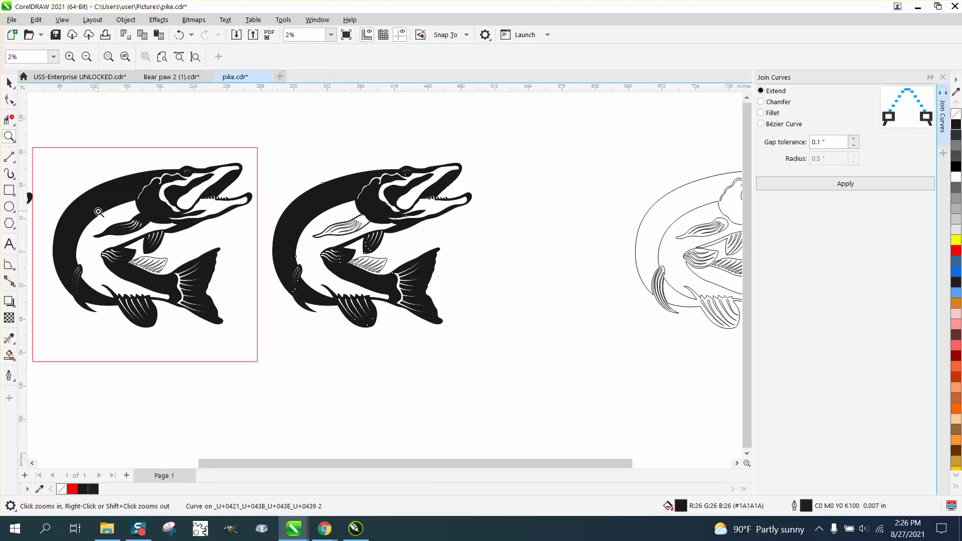
left_click_drag(98, 212, 193, 256)
scroll(326, 210, "down", 2)
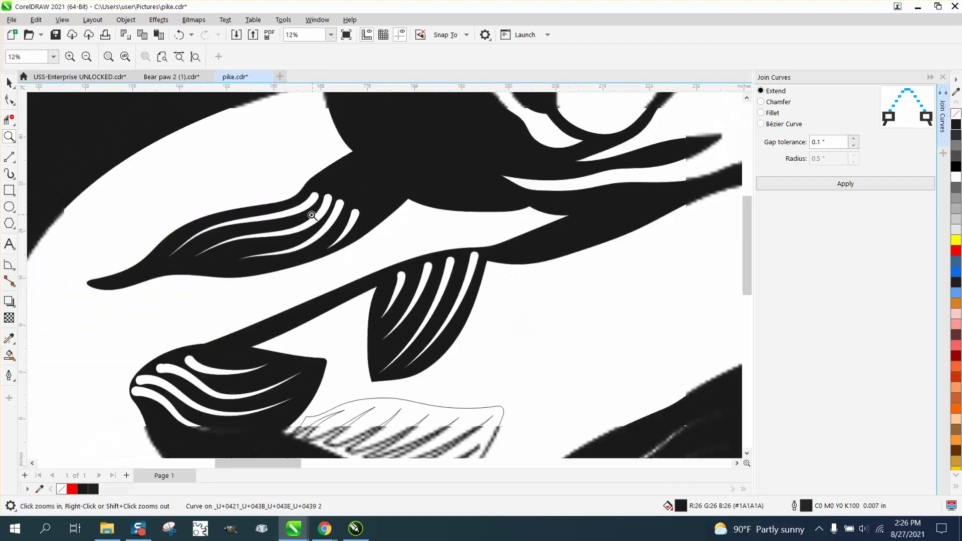
scroll(308, 217, "down", 3)
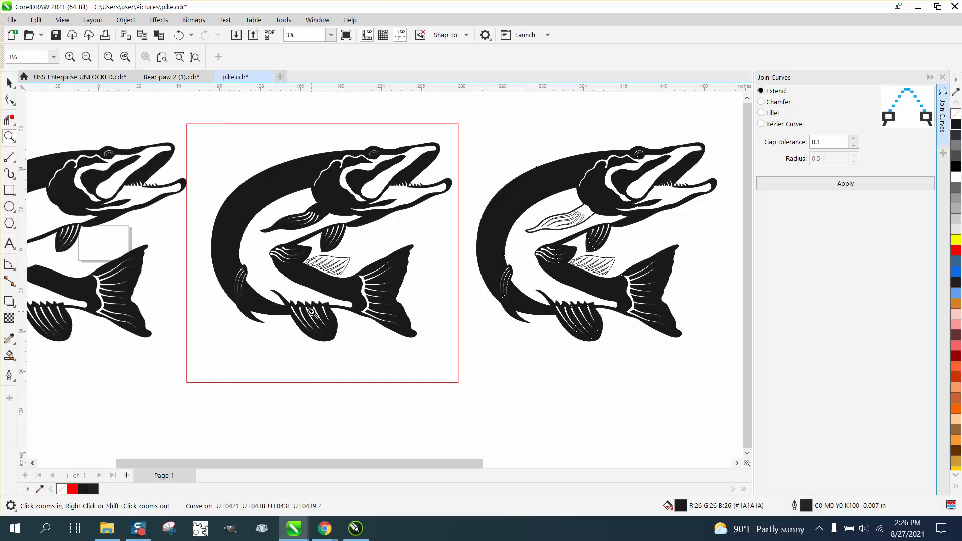
left_click_drag(286, 298, 360, 342)
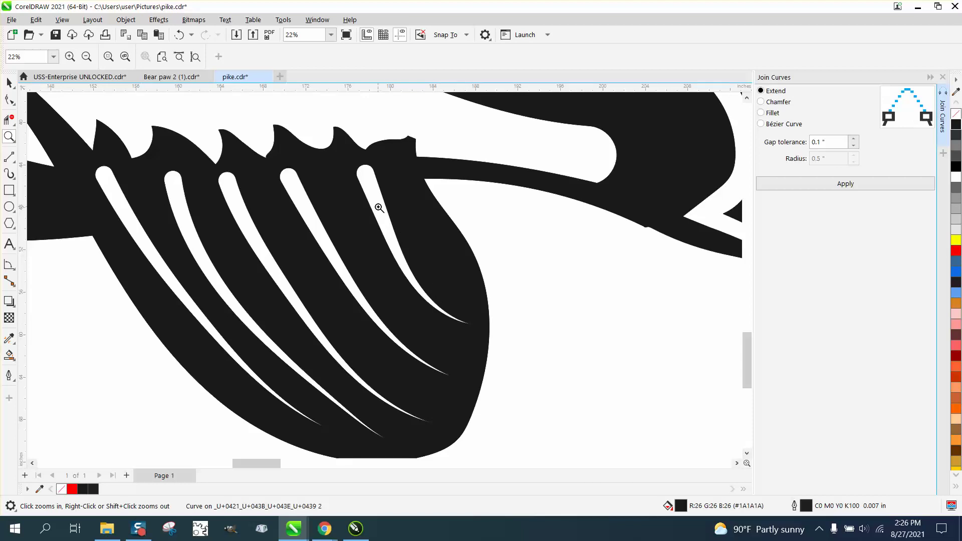
scroll(378, 208, "down", 2)
scroll(375, 214, "down", 4)
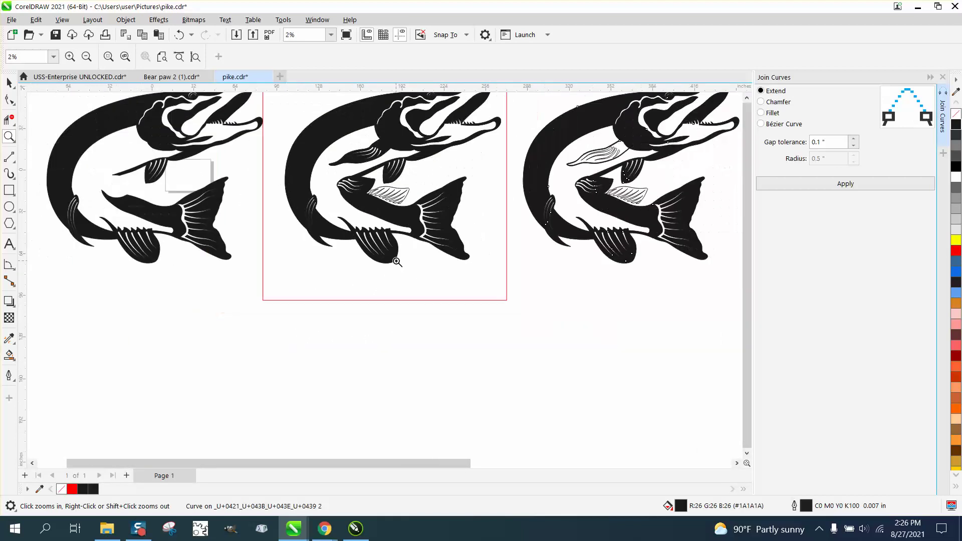
scroll(399, 264, "down", 1)
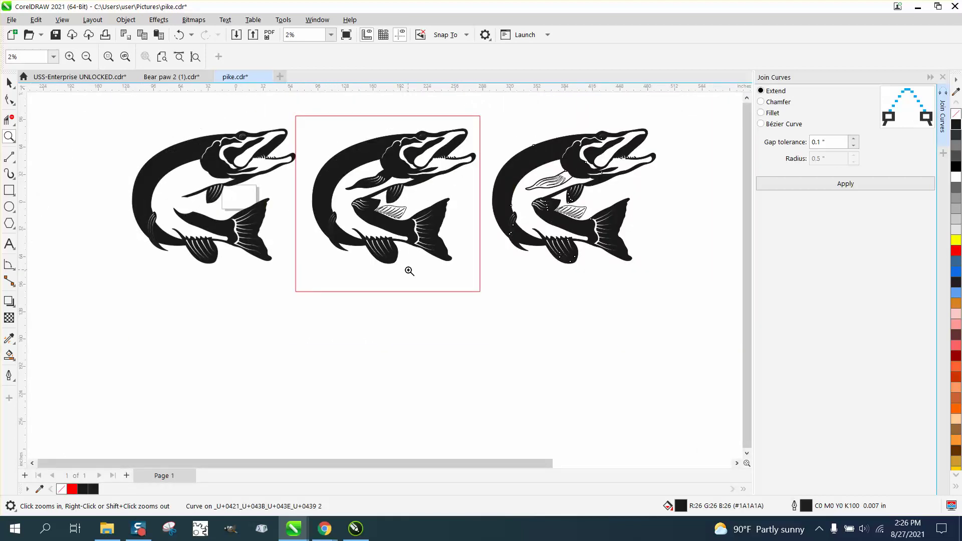